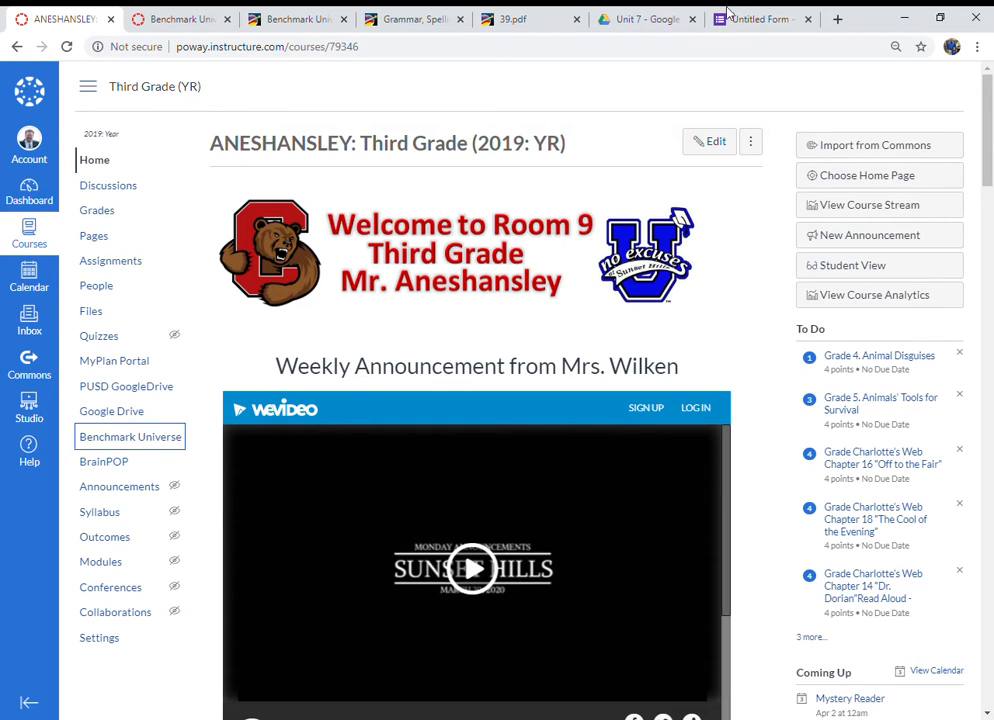
Step: Browse the Grade 3 Unit 7 resources in the Benchmark Advance library, looking through its practice materials
{"action": "left_click", "coordinate": [640, 22]}
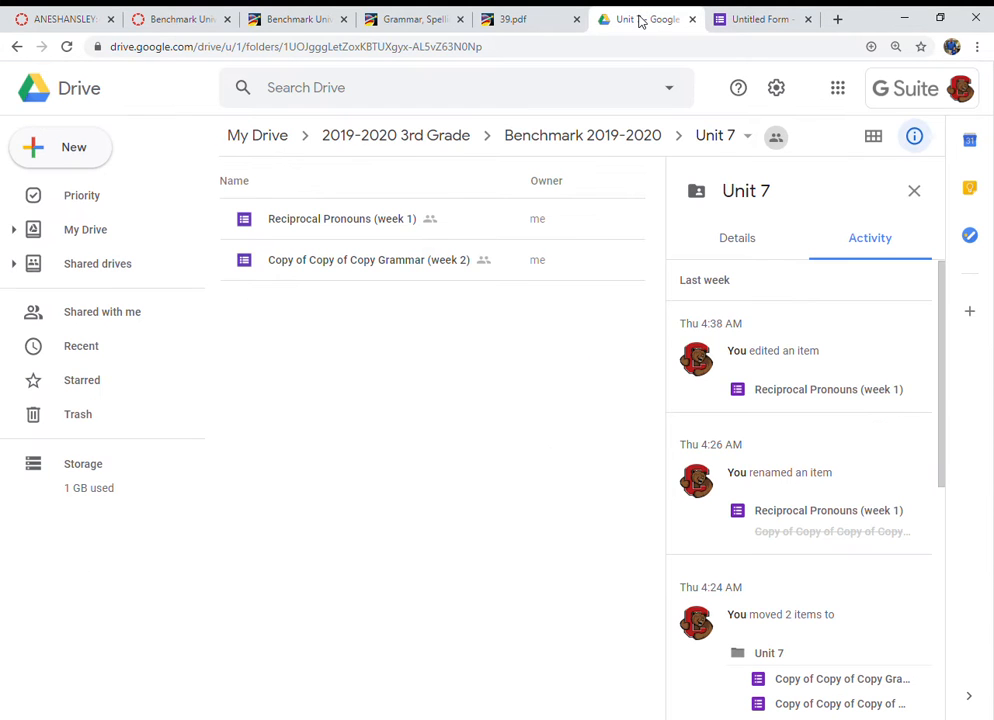
{"action": "left_click", "coordinate": [55, 22]}
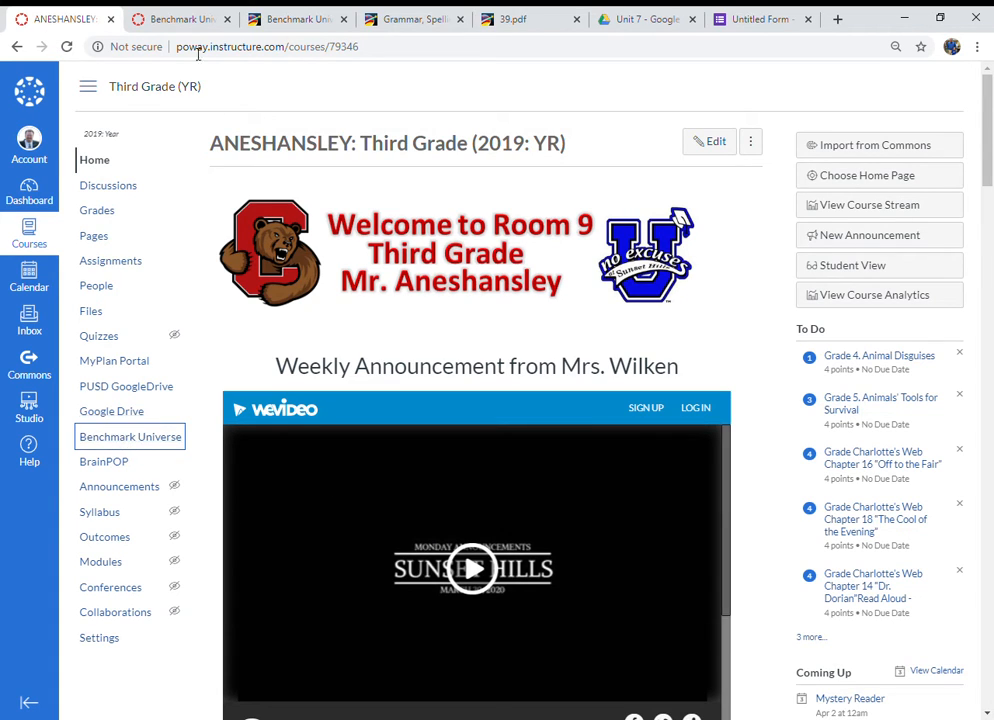
{"action": "left_click", "coordinate": [183, 20]}
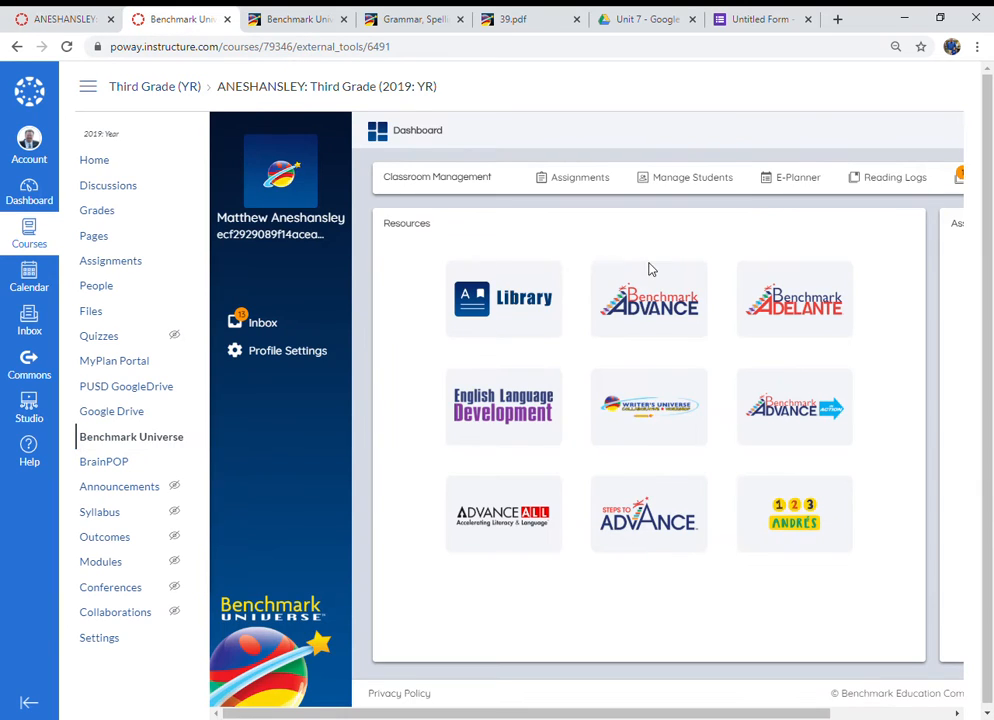
{"action": "left_click", "coordinate": [294, 20]}
{"action": "scroll", "coordinate": [164, 373], "scroll_direction": "up", "scroll_amount": 20}
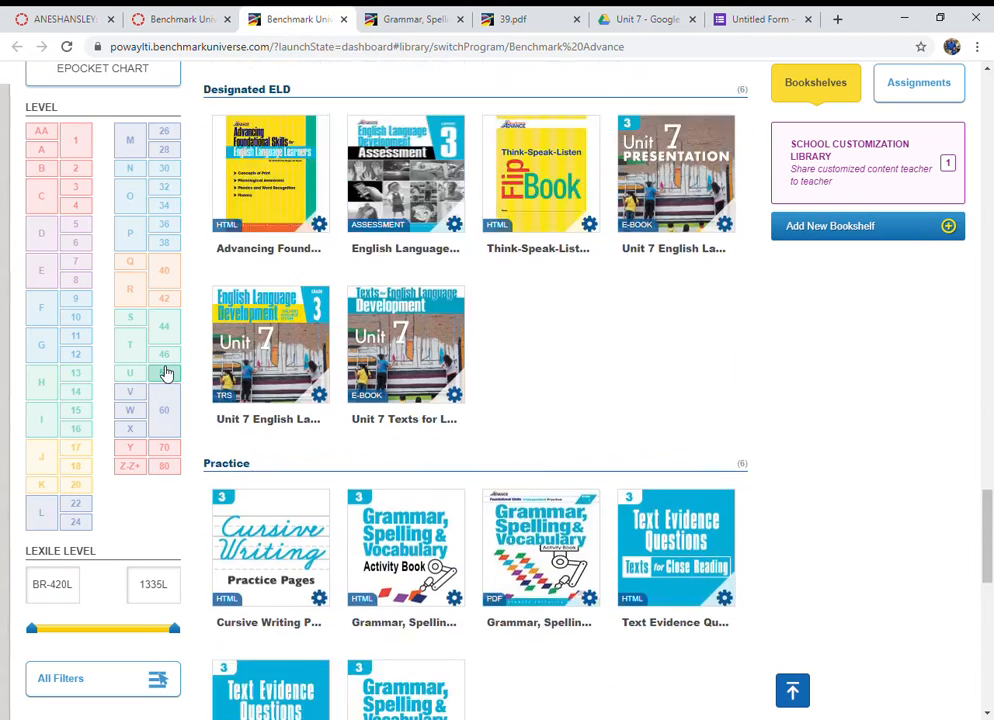
{"action": "scroll", "coordinate": [164, 377], "scroll_direction": "up", "scroll_amount": 15}
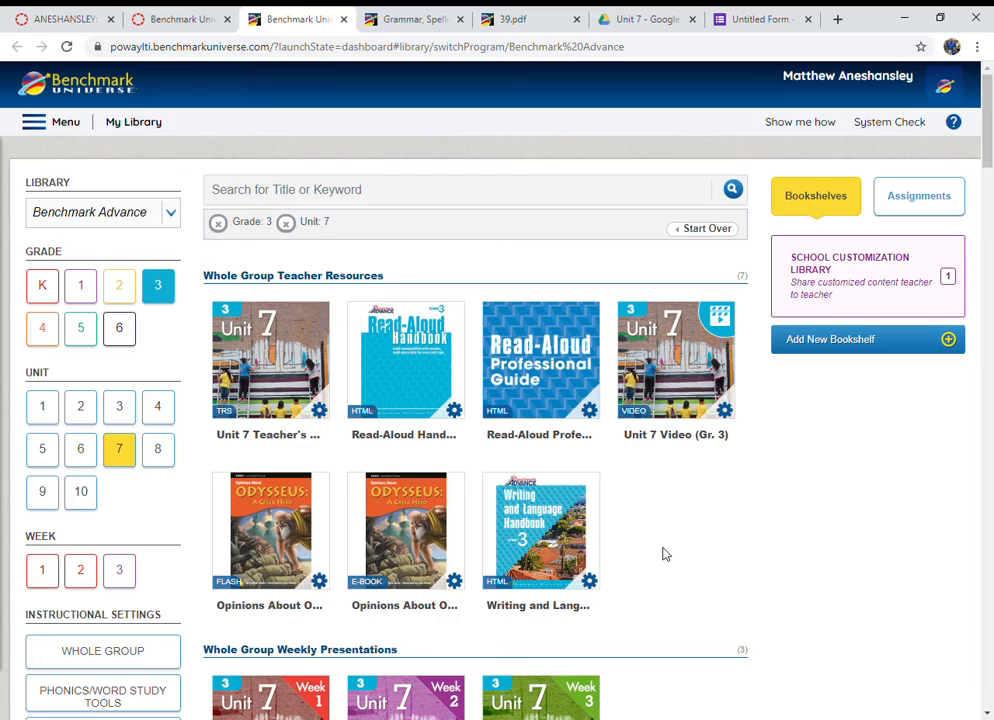
{"action": "scroll", "coordinate": [600, 568], "scroll_direction": "down", "scroll_amount": 10}
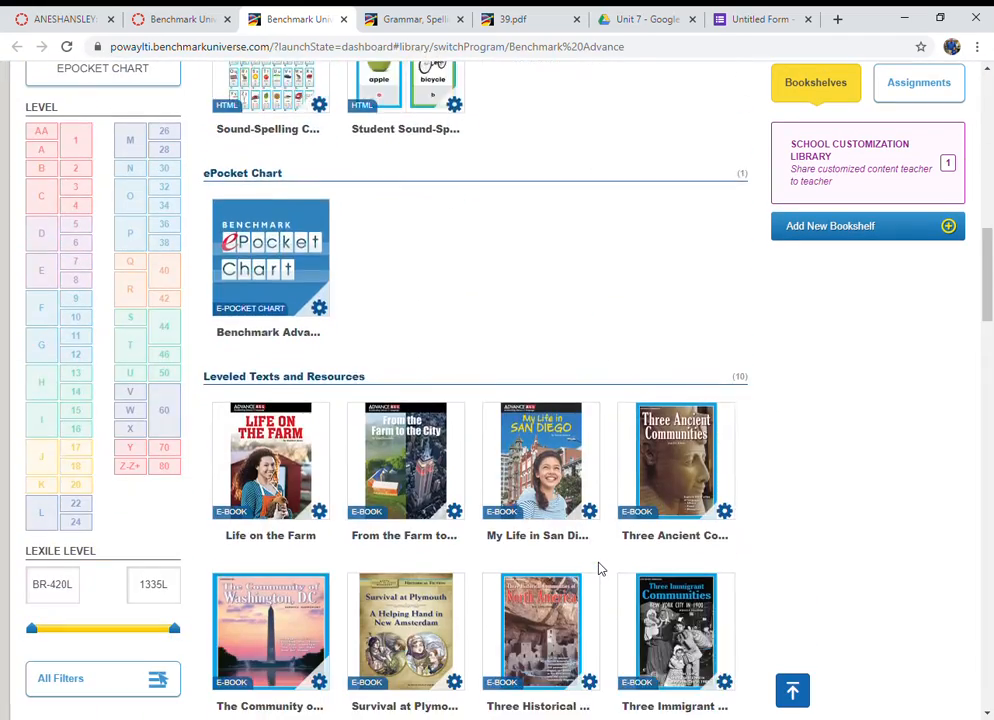
{"action": "scroll", "coordinate": [600, 568], "scroll_direction": "down", "scroll_amount": 10}
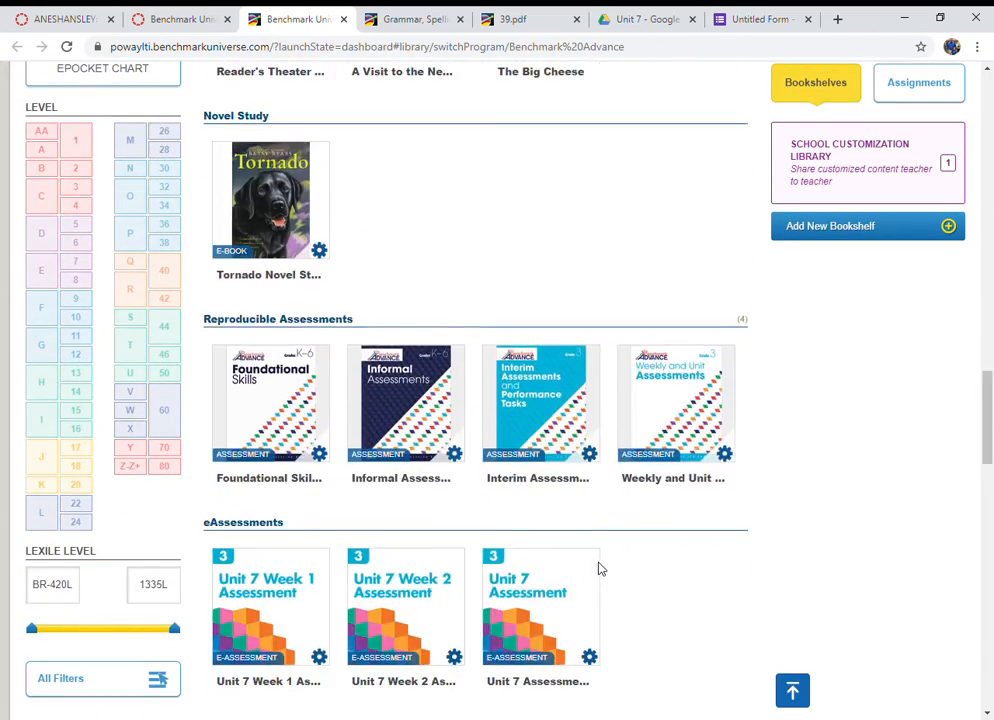
{"action": "scroll", "coordinate": [600, 568], "scroll_direction": "down", "scroll_amount": 10}
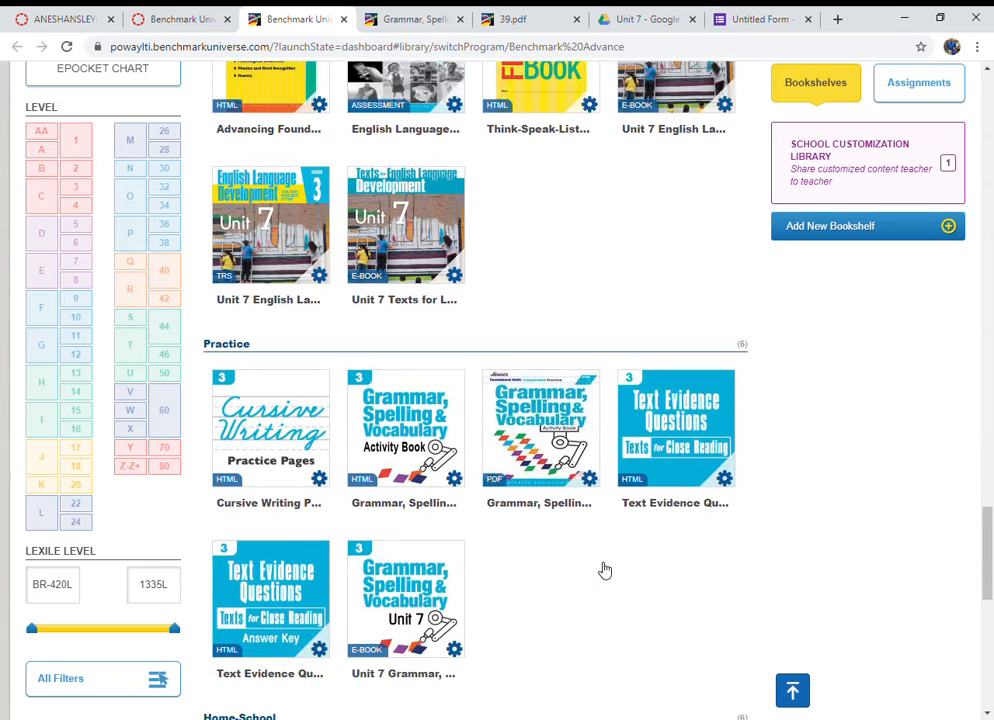
{"action": "scroll", "coordinate": [605, 570], "scroll_direction": "down", "scroll_amount": 1}
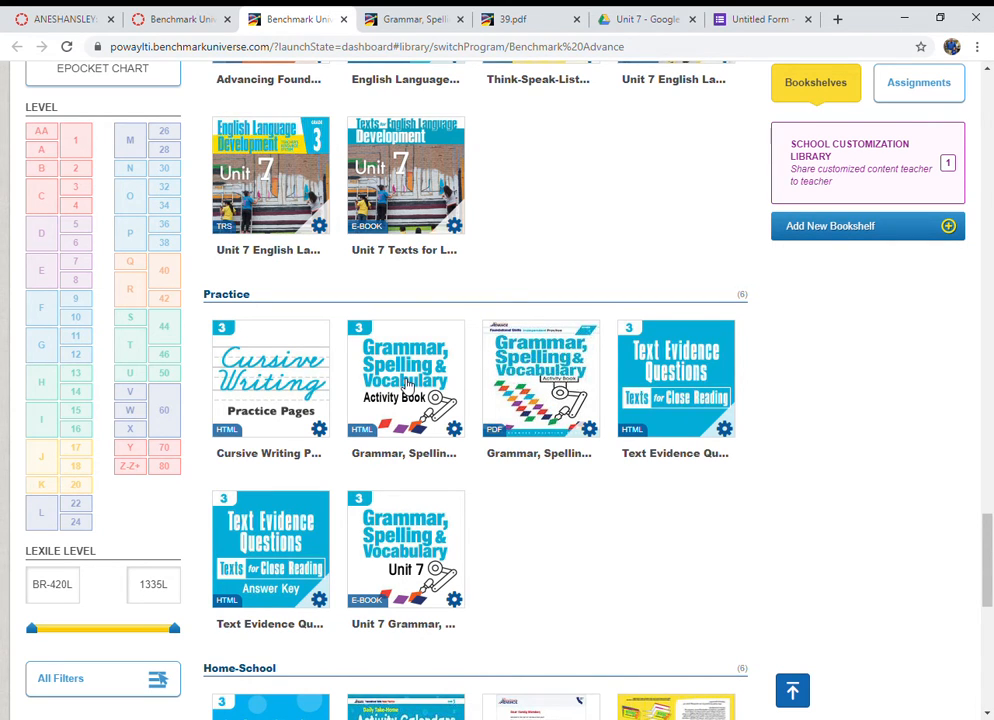
Step: Show the Unit 7 week listings in the Grammar, Spelling & Vocabulary Activity Book, expanding each week's practice pages
{"action": "left_click", "coordinate": [405, 18]}
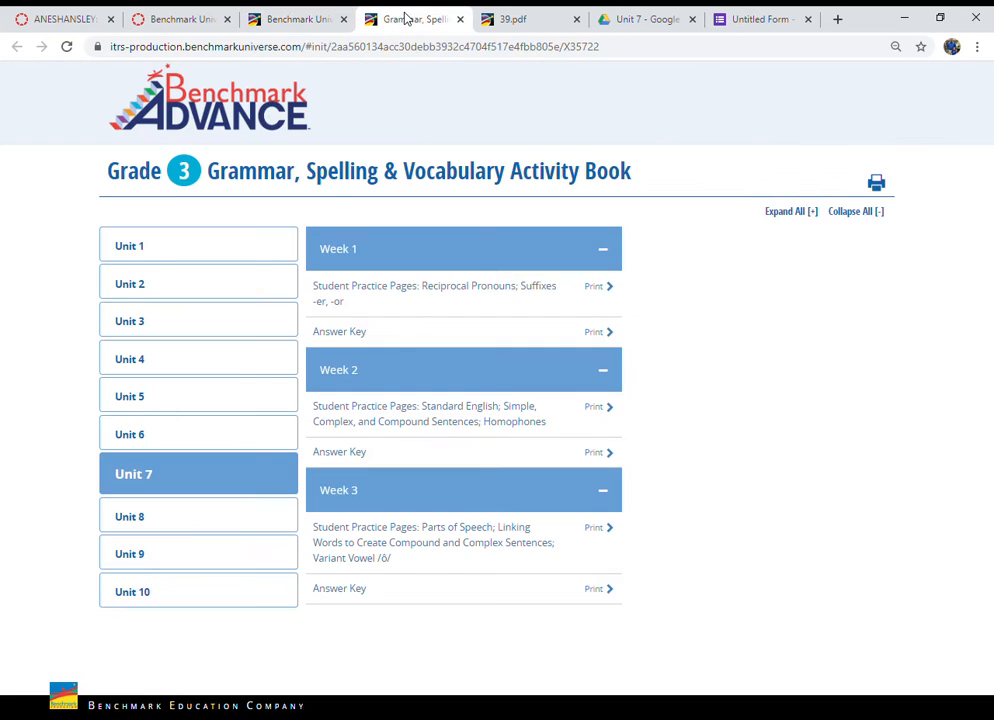
{"action": "left_click", "coordinate": [178, 251]}
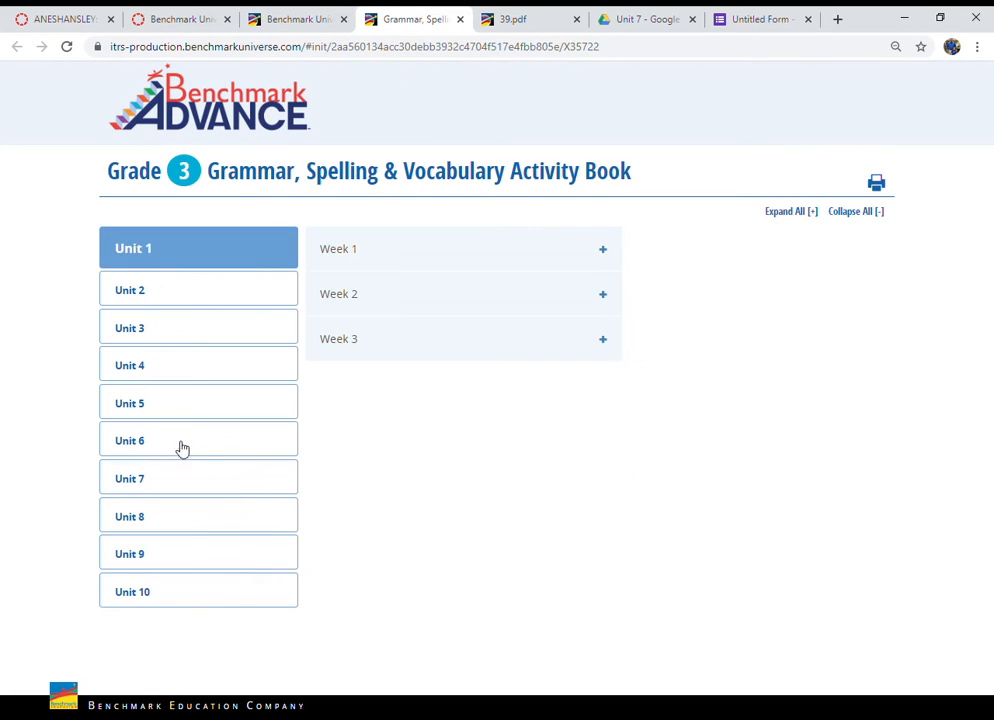
{"action": "left_click", "coordinate": [176, 492]}
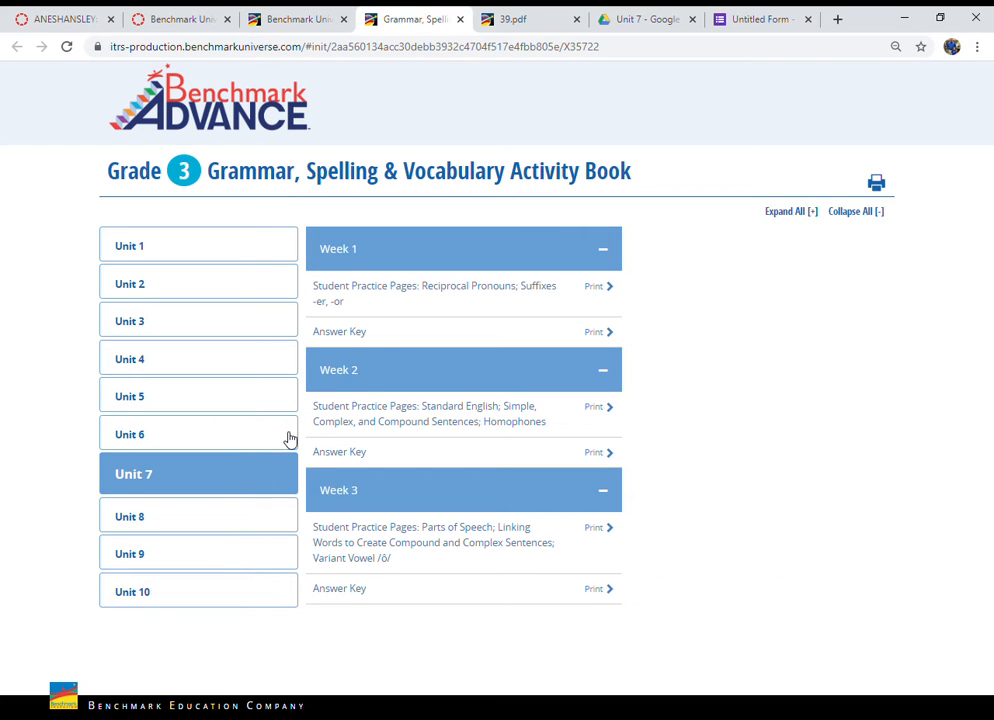
{"action": "mouse_move", "coordinate": [374, 421]}
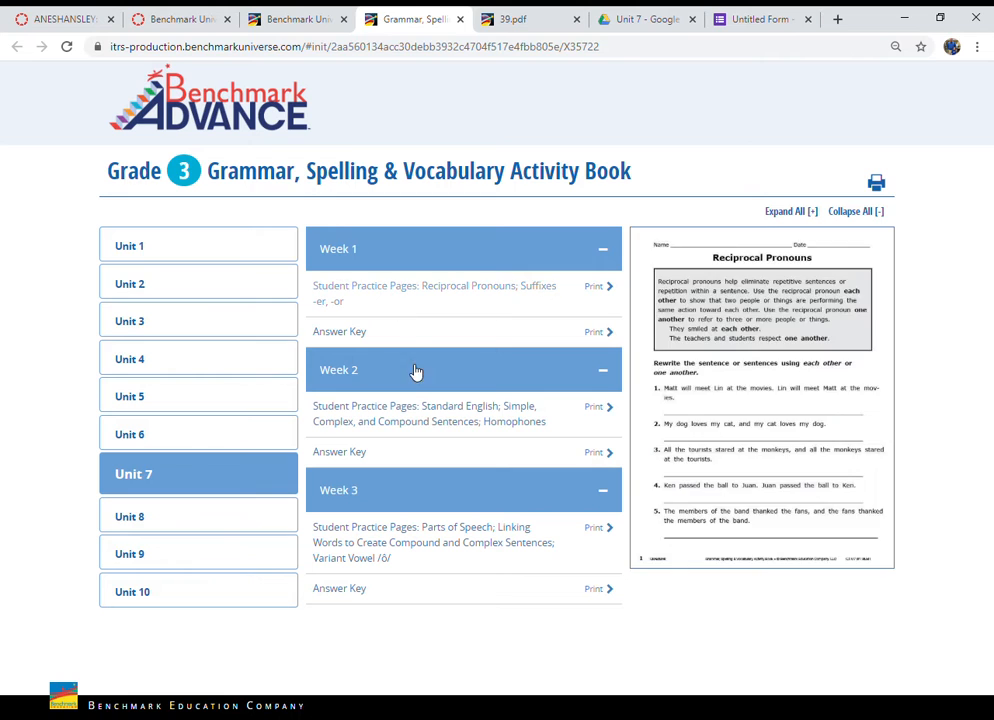
{"action": "left_click", "coordinate": [415, 385]}
{"action": "left_click", "coordinate": [415, 428]}
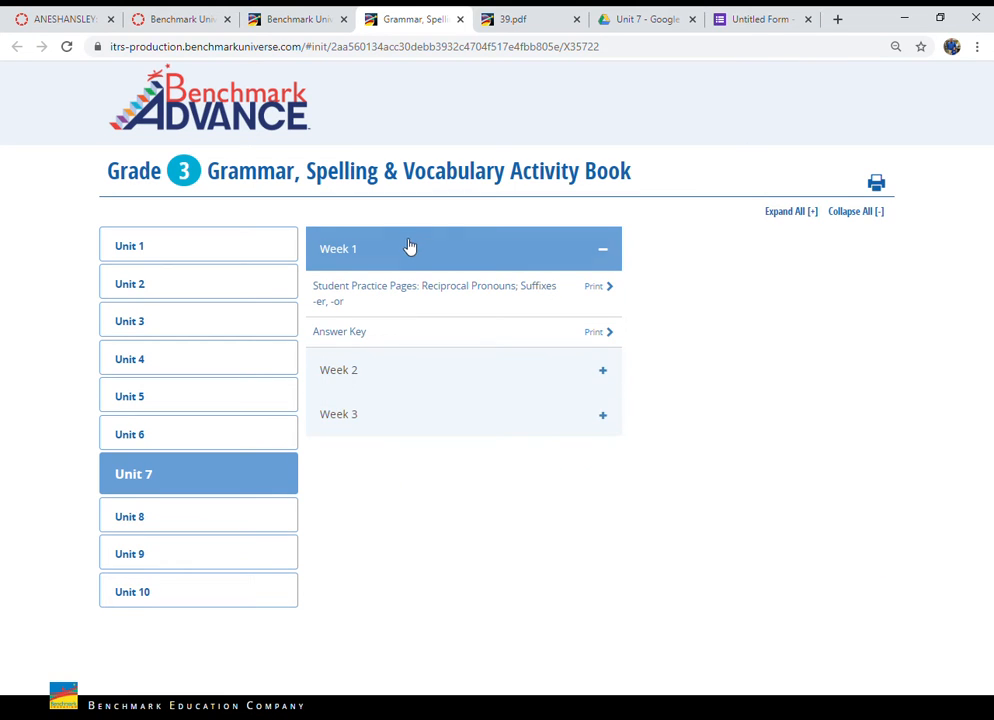
{"action": "left_click", "coordinate": [409, 247]}
{"action": "left_click", "coordinate": [362, 255]}
{"action": "left_click", "coordinate": [384, 369]}
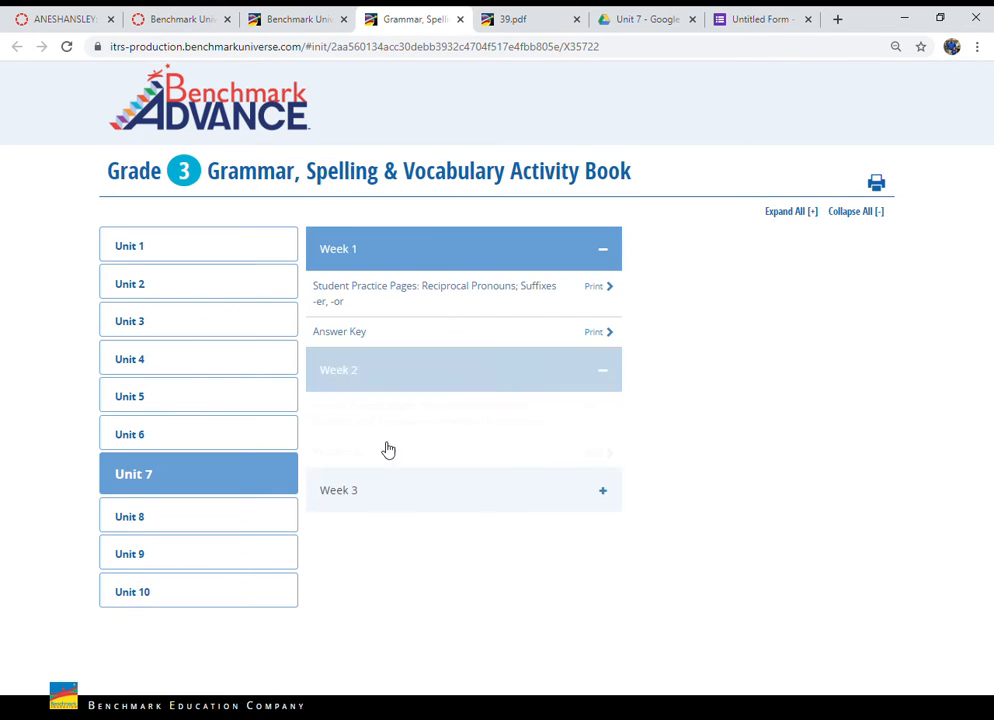
{"action": "left_click", "coordinate": [378, 491]}
{"action": "mouse_move", "coordinate": [379, 417]}
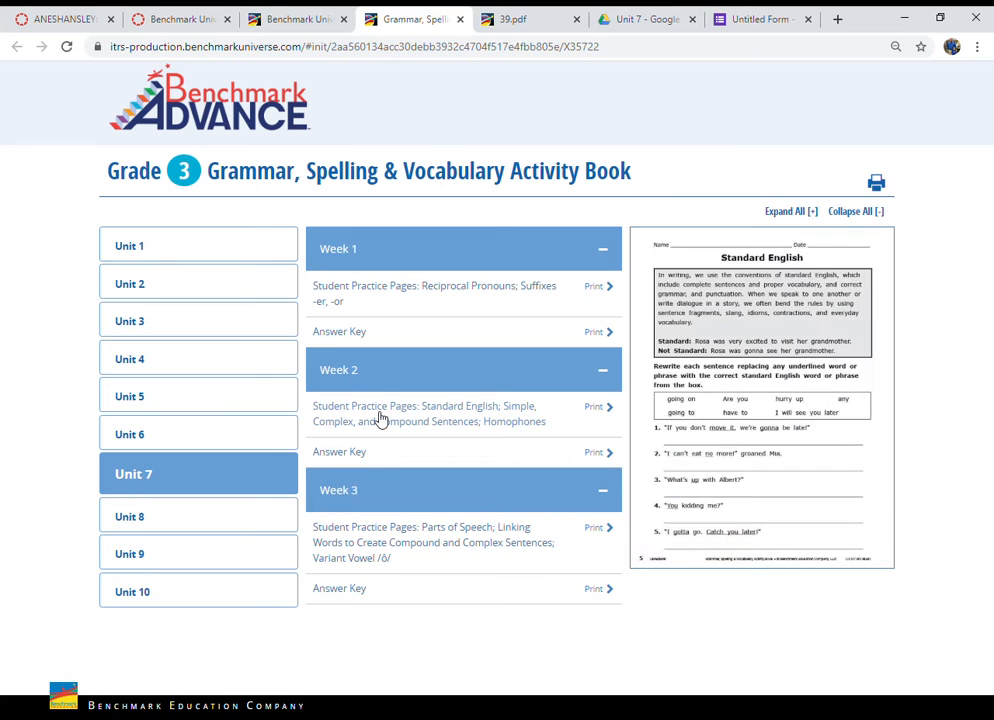
Step: Open the Week 2 Standard English student practice pages PDF and read through the worksheet
{"action": "left_click", "coordinate": [490, 422]}
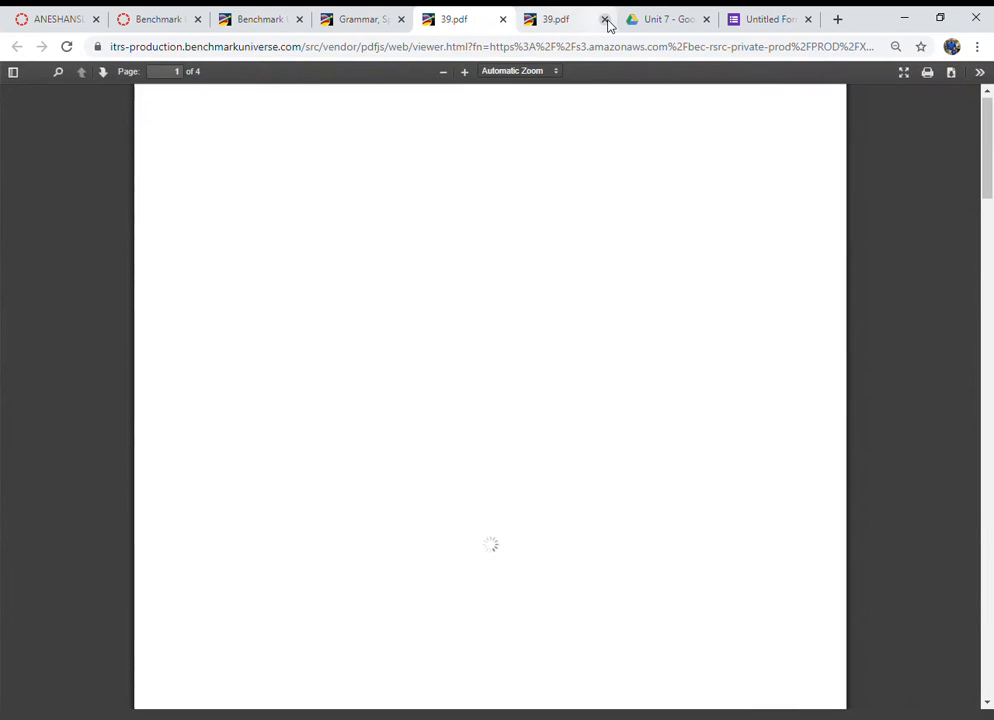
{"action": "left_click", "coordinate": [605, 19]}
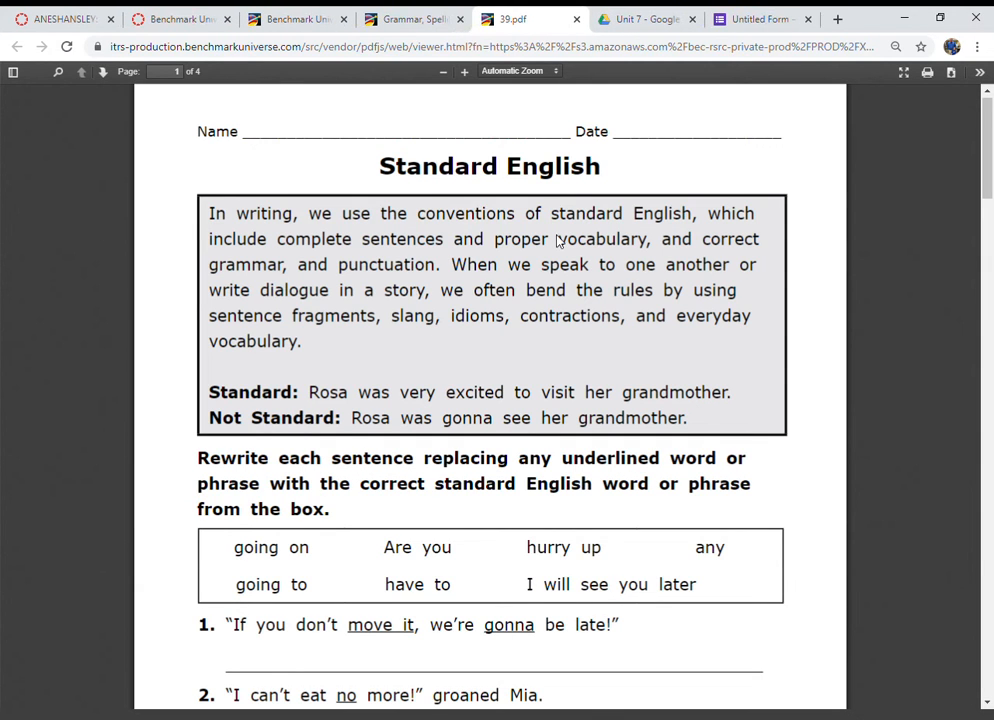
{"action": "scroll", "coordinate": [468, 539], "scroll_direction": "down", "scroll_amount": 3}
{"action": "scroll", "coordinate": [469, 540], "scroll_direction": "down", "scroll_amount": 4}
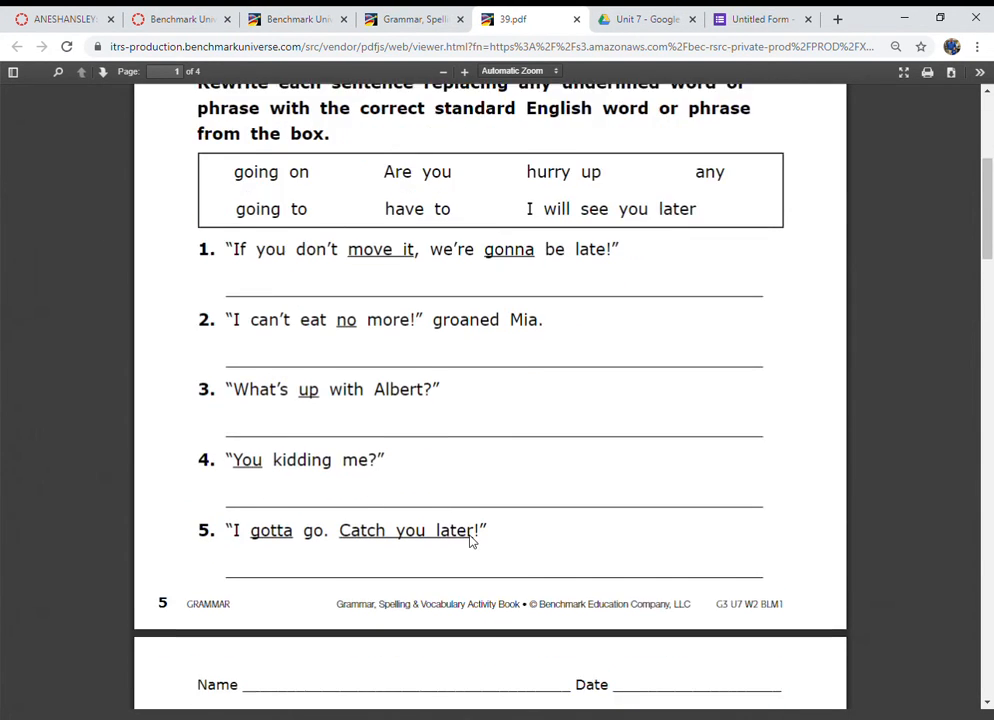
{"action": "scroll", "coordinate": [470, 540], "scroll_direction": "up", "scroll_amount": 7}
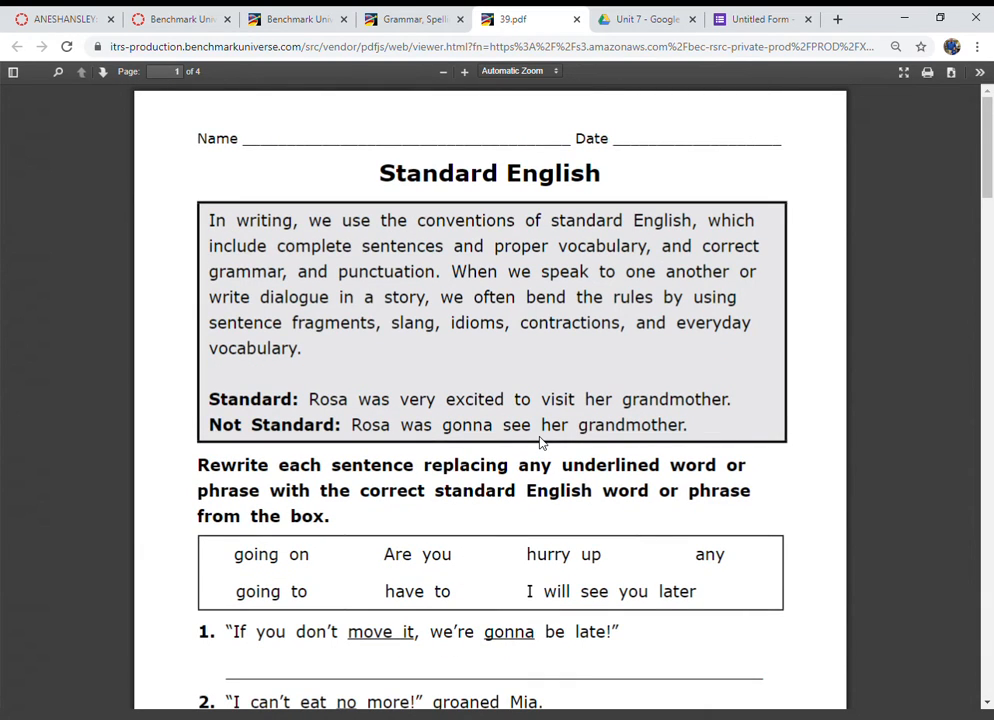
{"action": "left_click", "coordinate": [642, 22]}
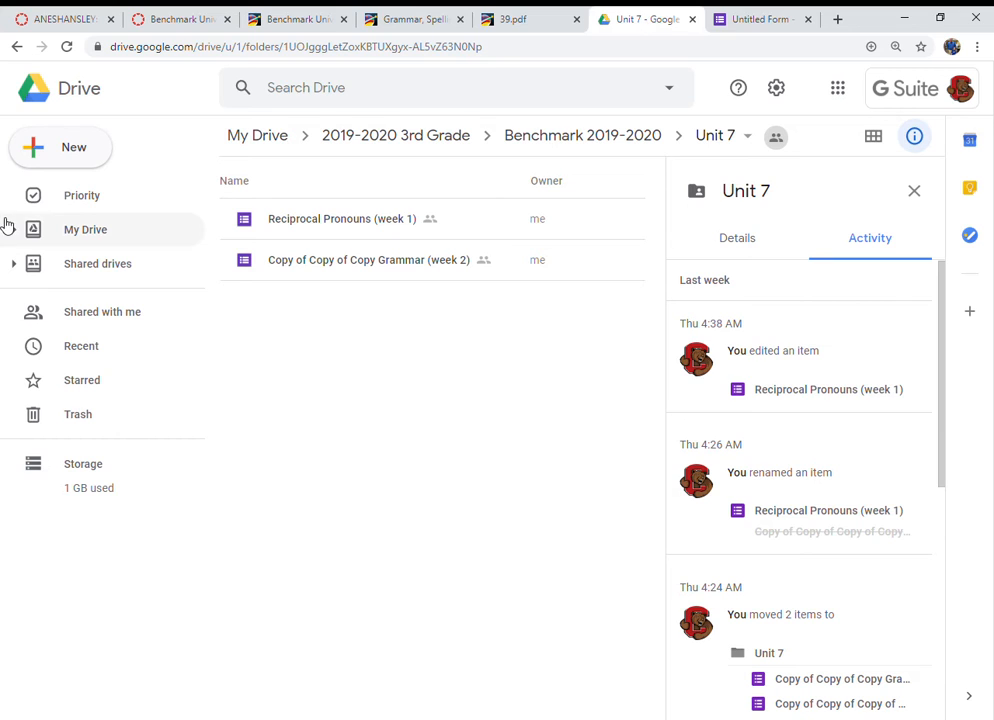
{"action": "left_click", "coordinate": [53, 150]}
{"action": "mouse_move", "coordinate": [86, 351]}
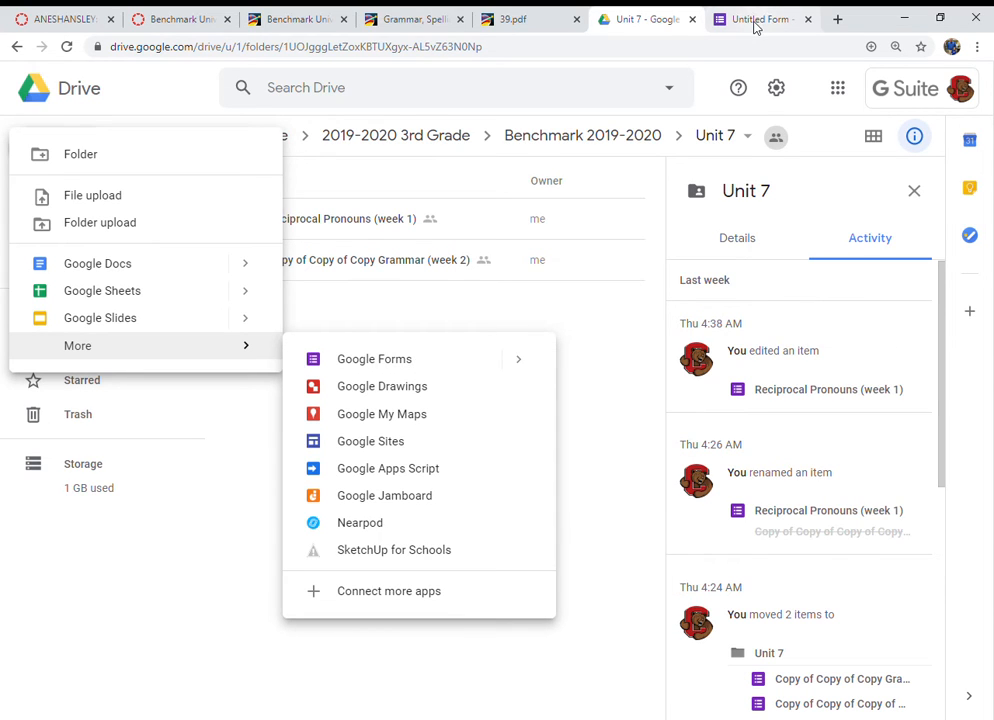
{"action": "left_click", "coordinate": [539, 304]}
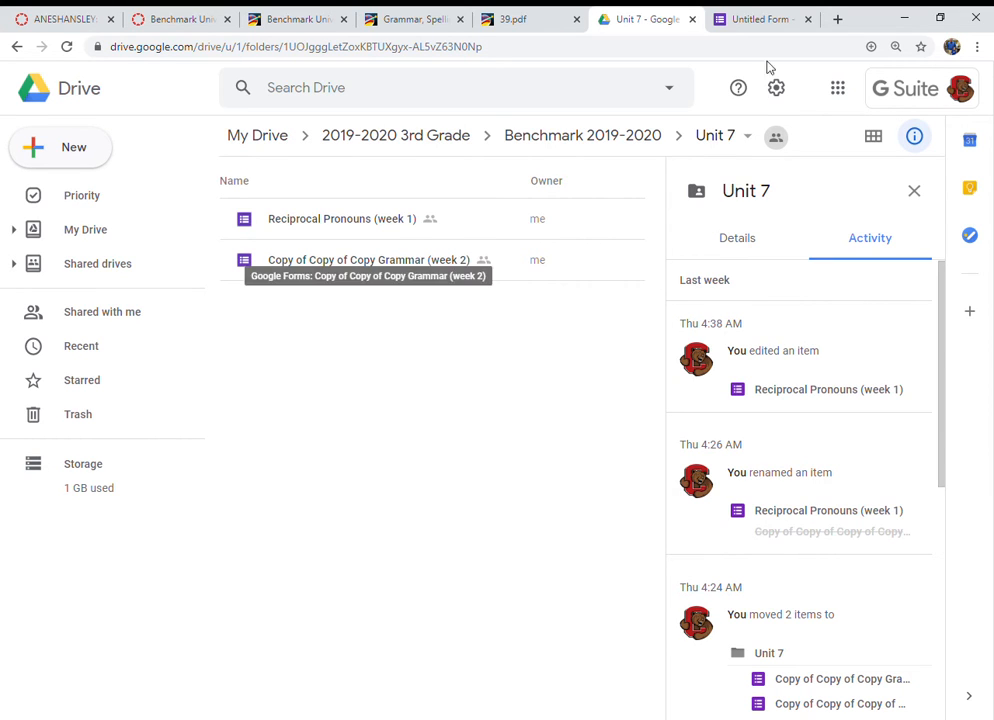
Step: Review the question type options for the first question of the untitled form
{"action": "left_click", "coordinate": [755, 21]}
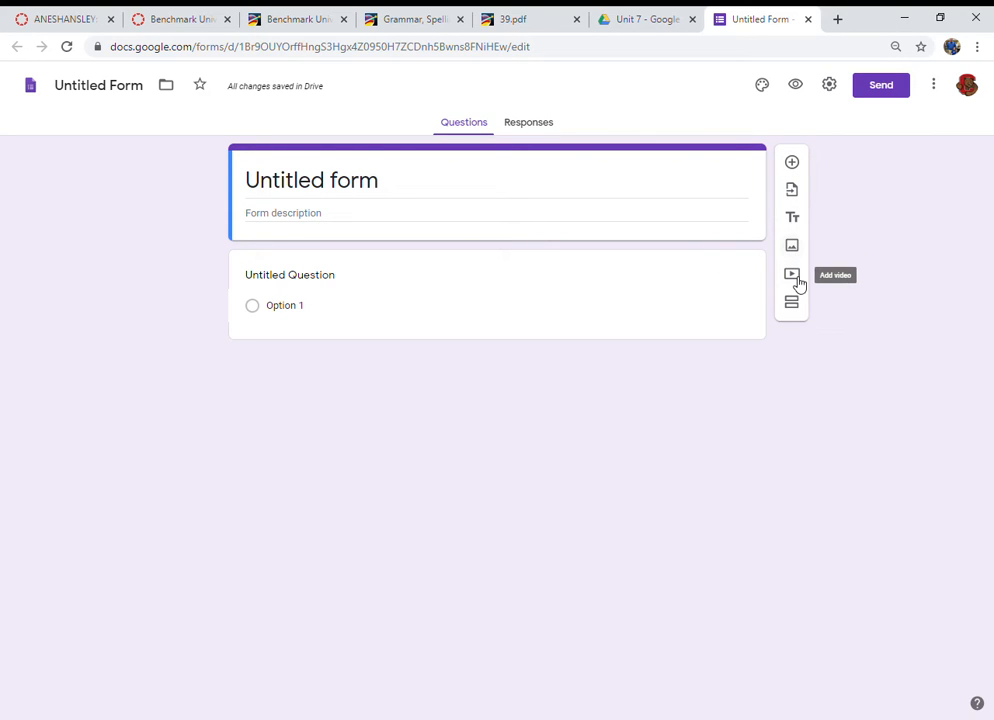
{"action": "left_click", "coordinate": [679, 293]}
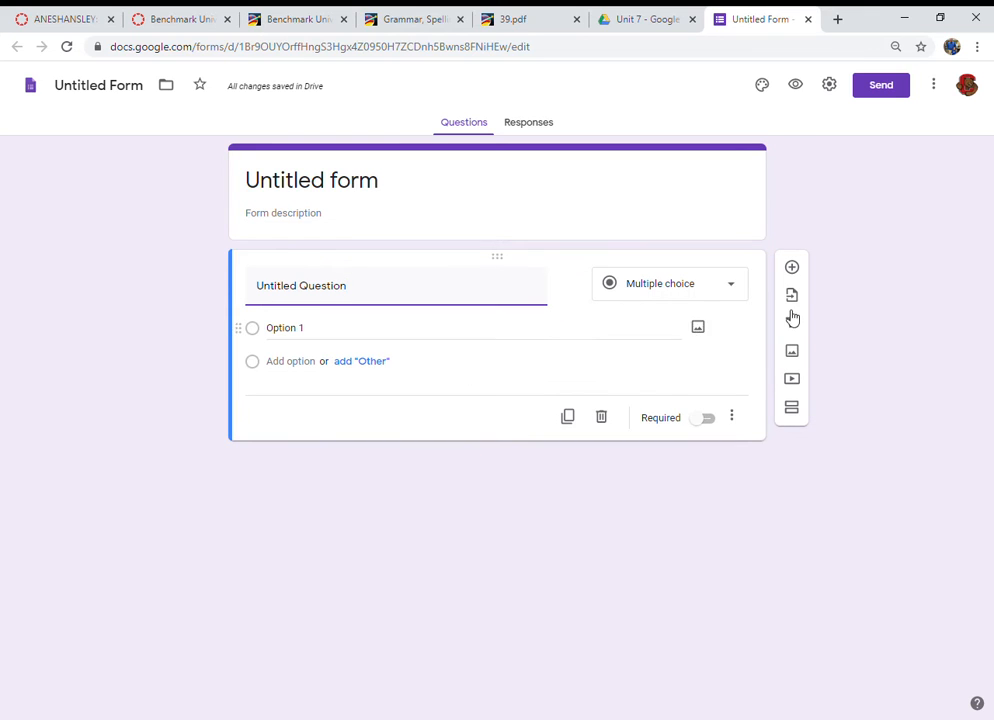
{"action": "left_click", "coordinate": [742, 292]}
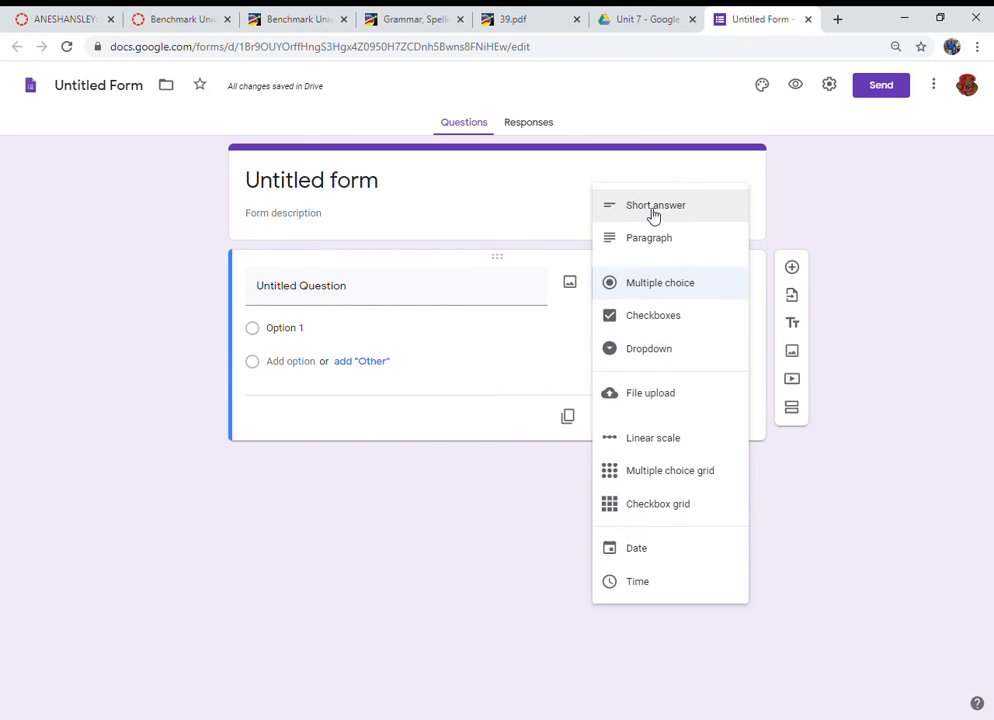
{"action": "left_click", "coordinate": [489, 506]}
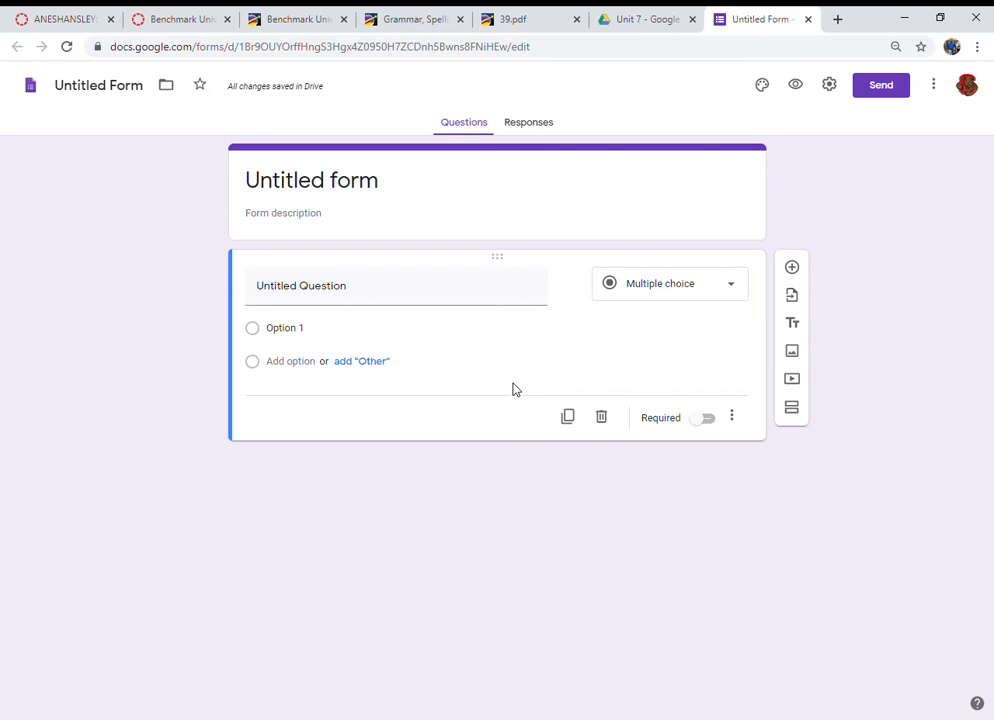
Step: Copy the worksheet title Standard English from the PDF and paste it as the form's title
{"action": "left_click", "coordinate": [530, 13]}
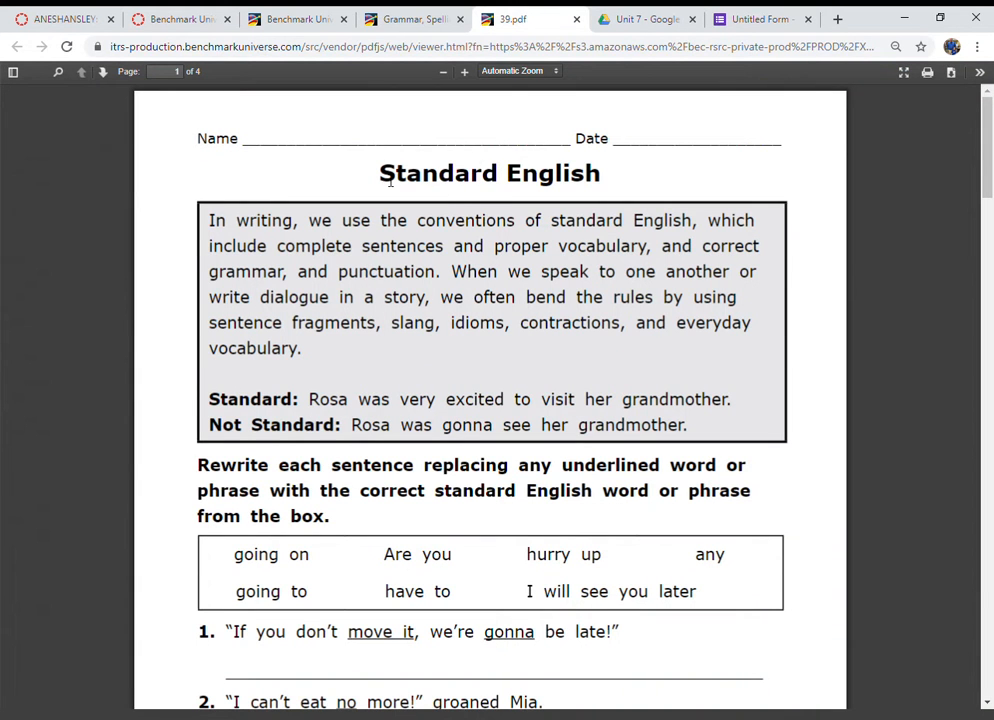
{"action": "left_click_drag", "start_coordinate": [397, 180], "coordinate": [604, 185]}
{"action": "key", "text": "ctrl+c"}
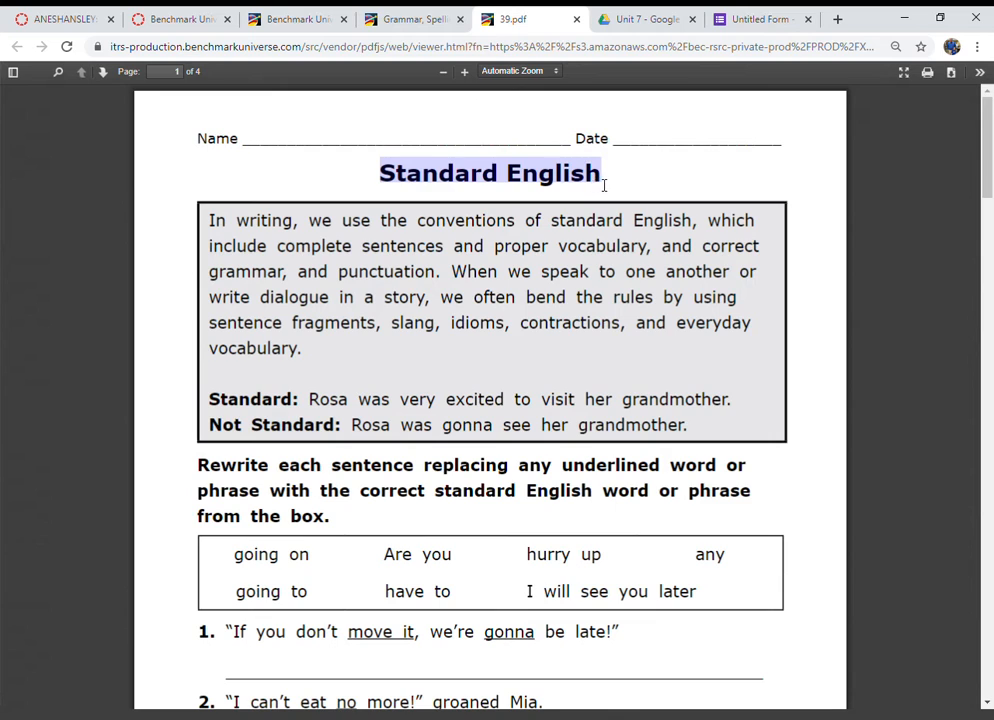
{"action": "left_click", "coordinate": [755, 19]}
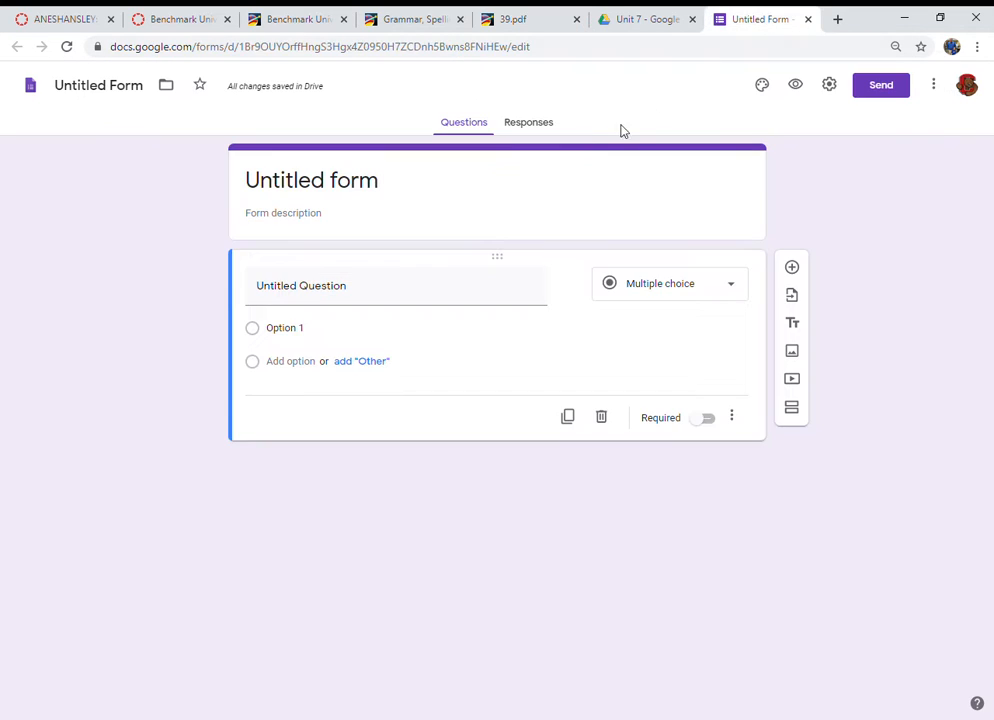
{"action": "left_click", "coordinate": [508, 185]}
{"action": "key", "text": "ctrl+v"}
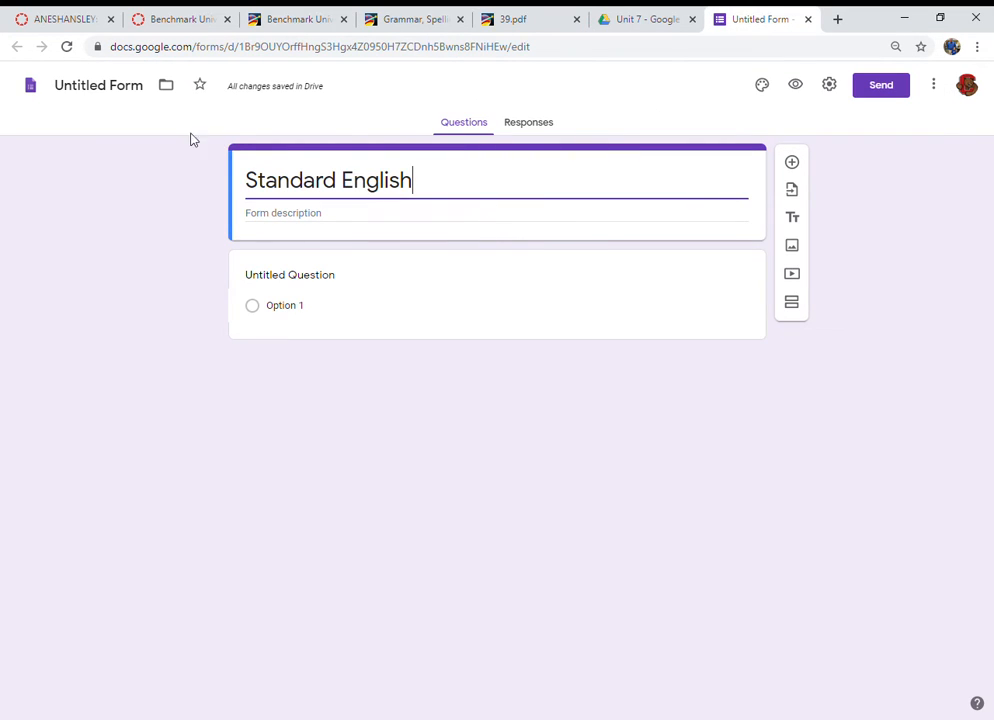
Step: Rename the form file as Standard English (Week 2)
{"action": "left_click", "coordinate": [108, 86]}
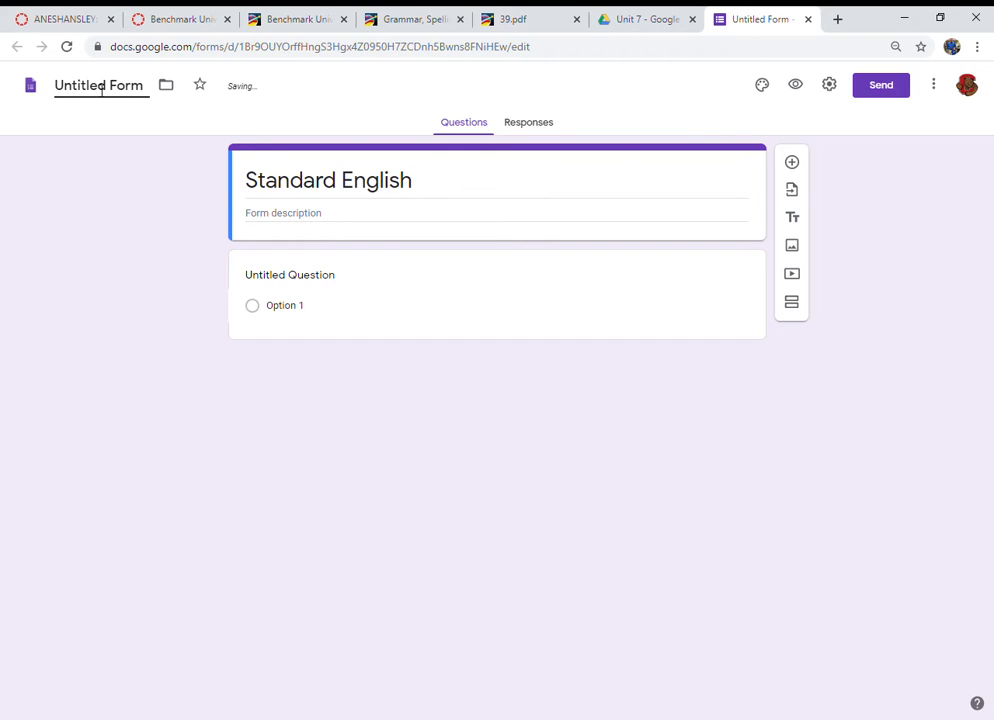
{"action": "left_click_drag", "start_coordinate": [55, 86], "coordinate": [145, 87]}
{"action": "type", "text": "S"}
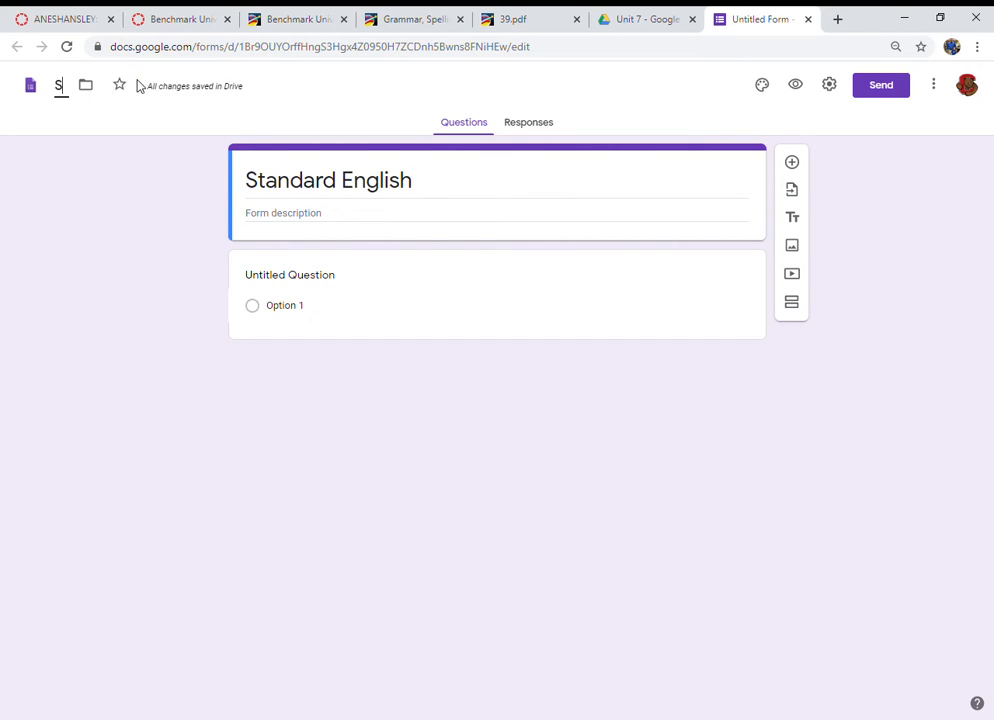
{"action": "type", "text": "tandard"}
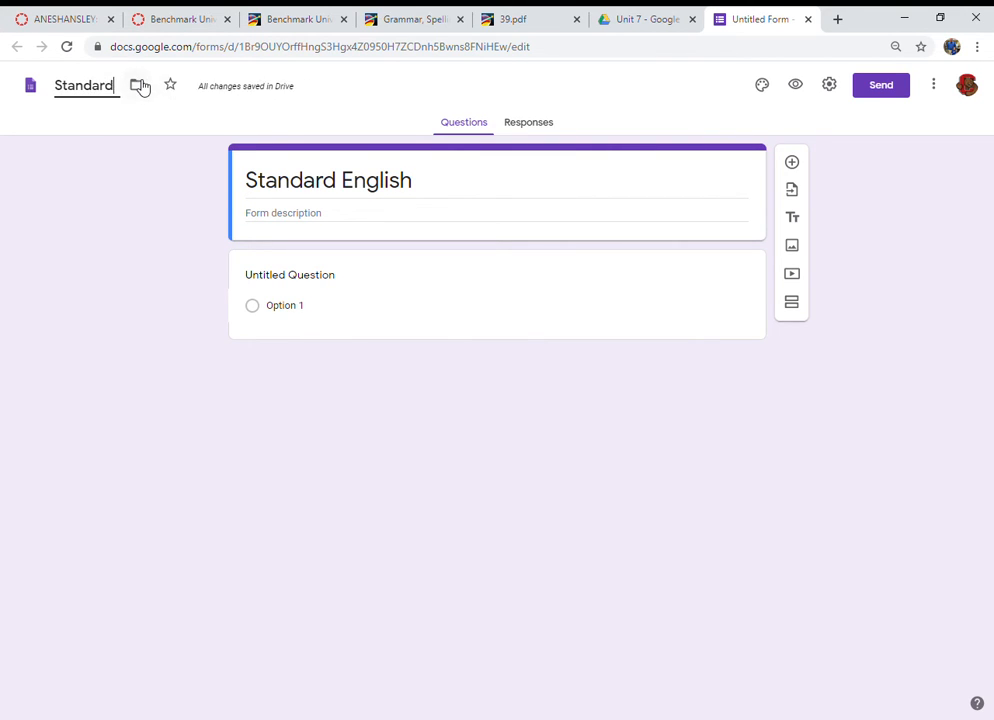
{"action": "type", "text": " English (Weeek"}
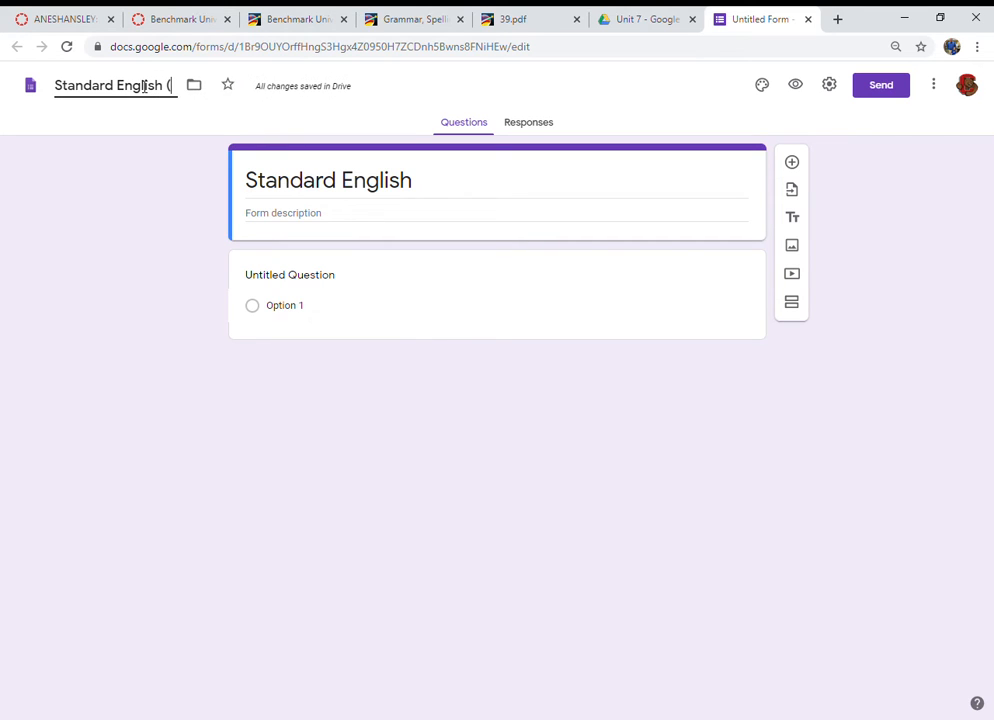
{"action": "key", "text": "BackSpace"}
{"action": "key", "text": "BackSpace"}
{"action": "type", "text": "k 2)"}
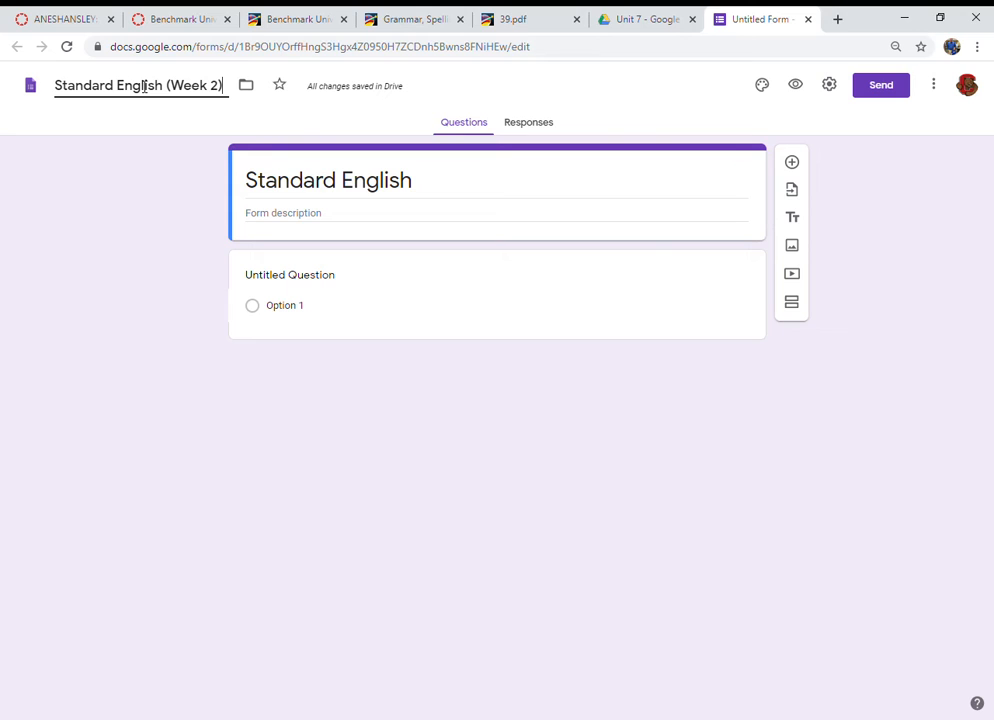
Step: Copy the worksheet's introduction box, including the Standard and Not Standard examples, and paste it into the form description
{"action": "left_click", "coordinate": [464, 220]}
{"action": "left_click", "coordinate": [520, 20]}
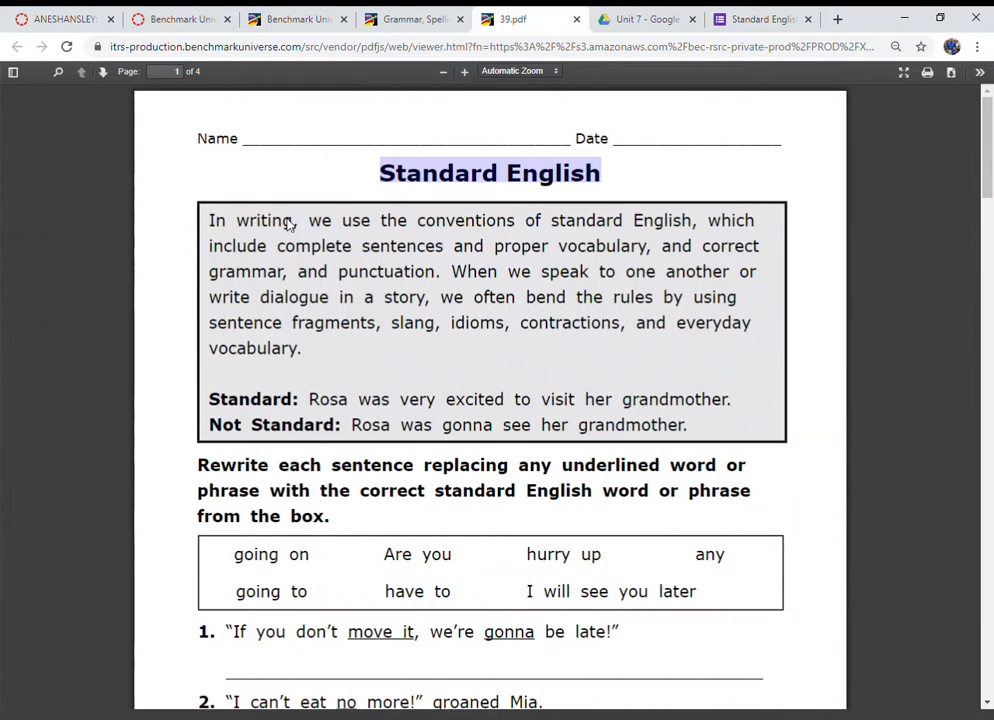
{"action": "left_click", "coordinate": [216, 222]}
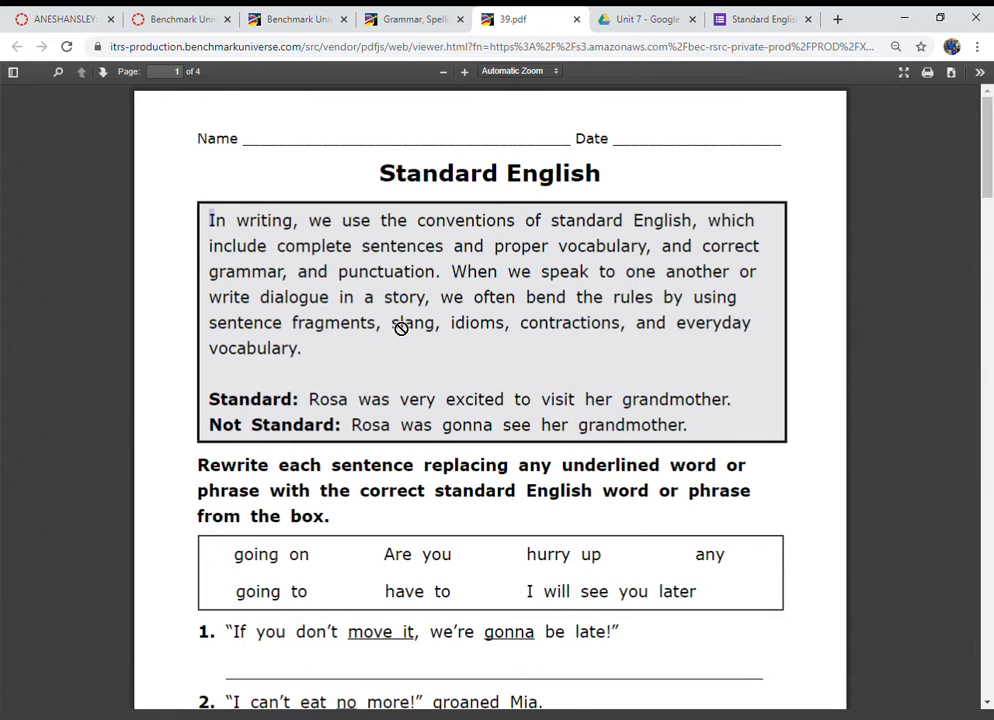
{"action": "double_click", "coordinate": [217, 229]}
{"action": "left_click", "coordinate": [216, 229]}
{"action": "left_click_drag", "start_coordinate": [217, 228], "coordinate": [691, 434]}
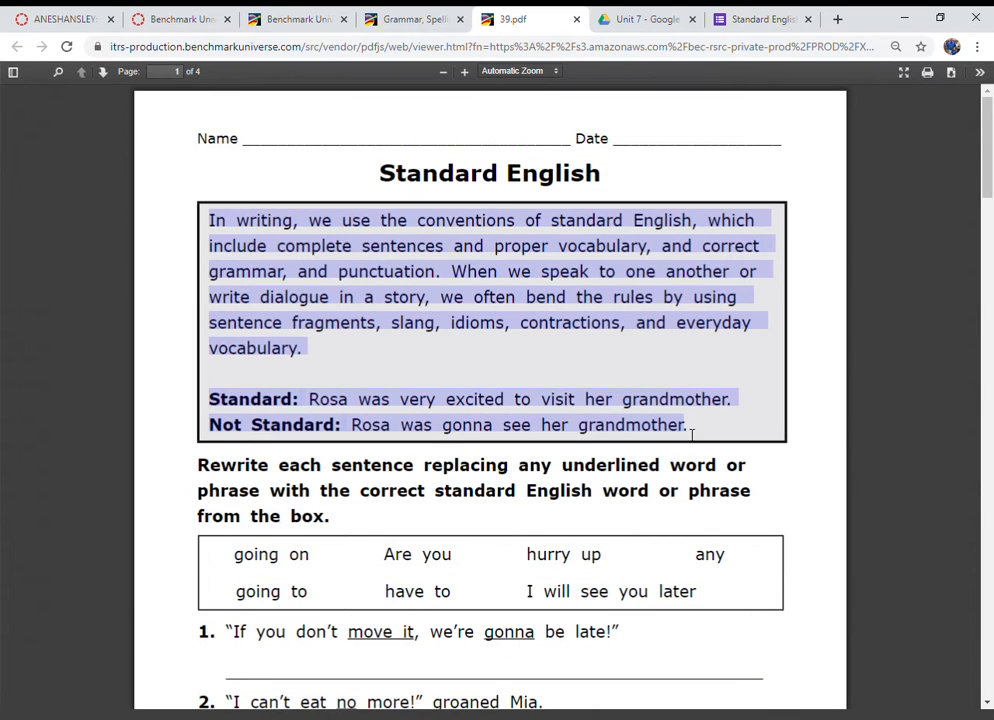
{"action": "left_click", "coordinate": [752, 13]}
{"action": "left_click", "coordinate": [408, 215]}
{"action": "type", "text": "In writing, we use the conventions of standard English, which include complete sentences and proper vocabulary, and correct grammar, and punctuation. When we speak to one another or write dialogue in a story, we often bend the rules by using sentence fragments, slang, idioms, contractions, and everyday vocabulary.Standard: Rosa was very excited to visit her grandmother.Not Standard: Rosa was gonna see her grandmother"}
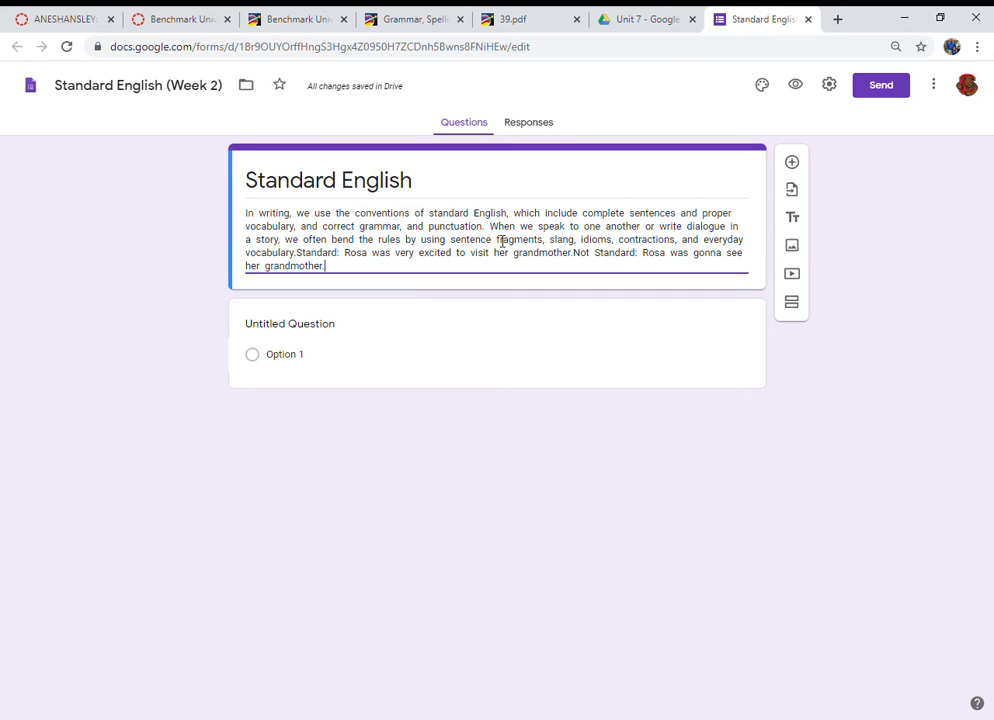
Step: Break the pasted description into separate paragraphs, putting each example sentence on its own line
{"action": "key", "text": "Return"}
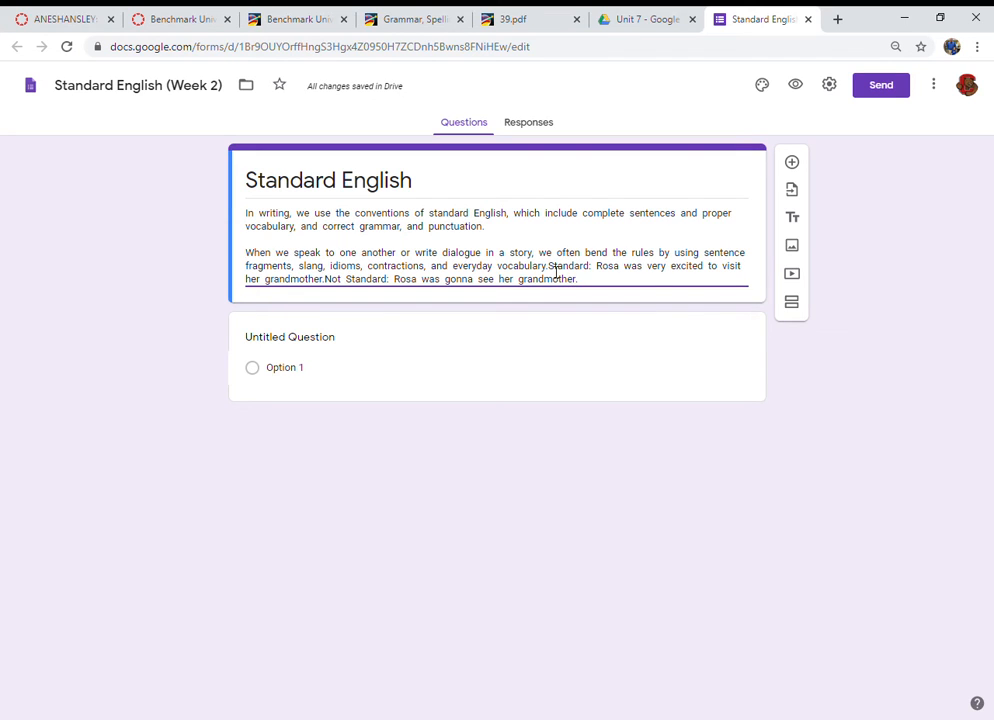
{"action": "key", "text": "Return"}
{"action": "key", "text": "Return"}
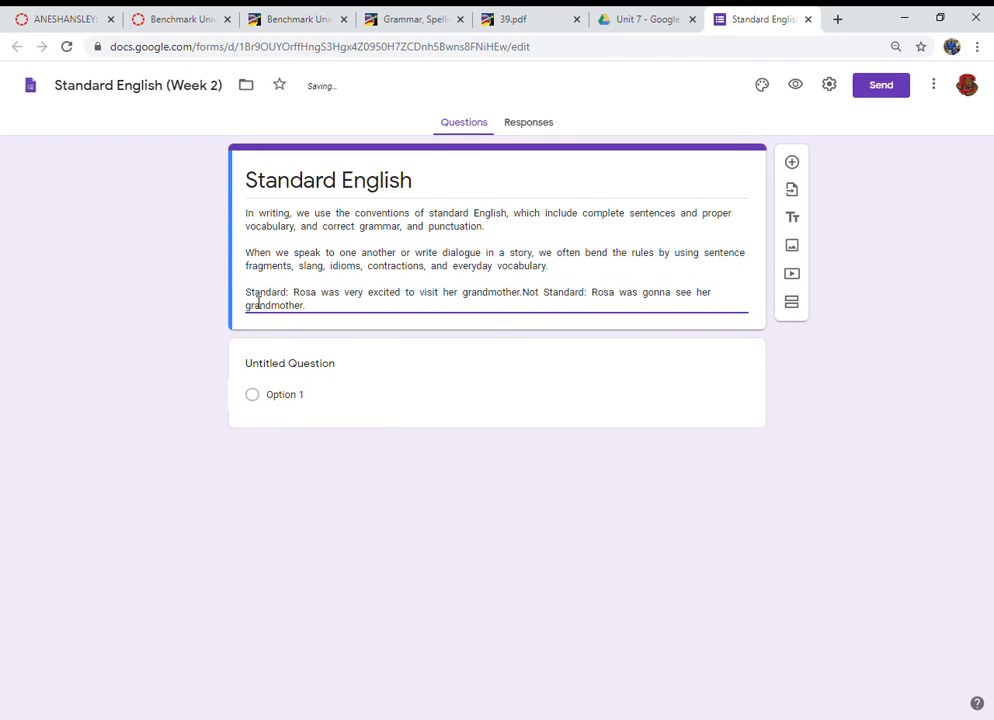
{"action": "left_click", "coordinate": [524, 293]}
{"action": "key", "text": "Return"}
{"action": "key", "text": "Return"}
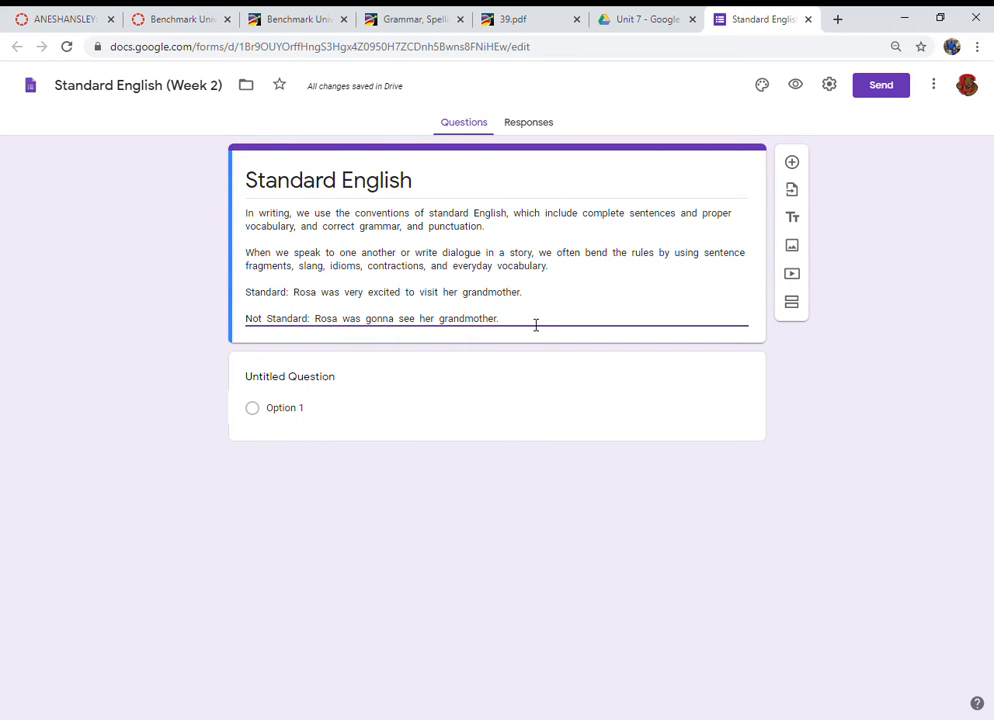
{"action": "key", "text": "Return"}
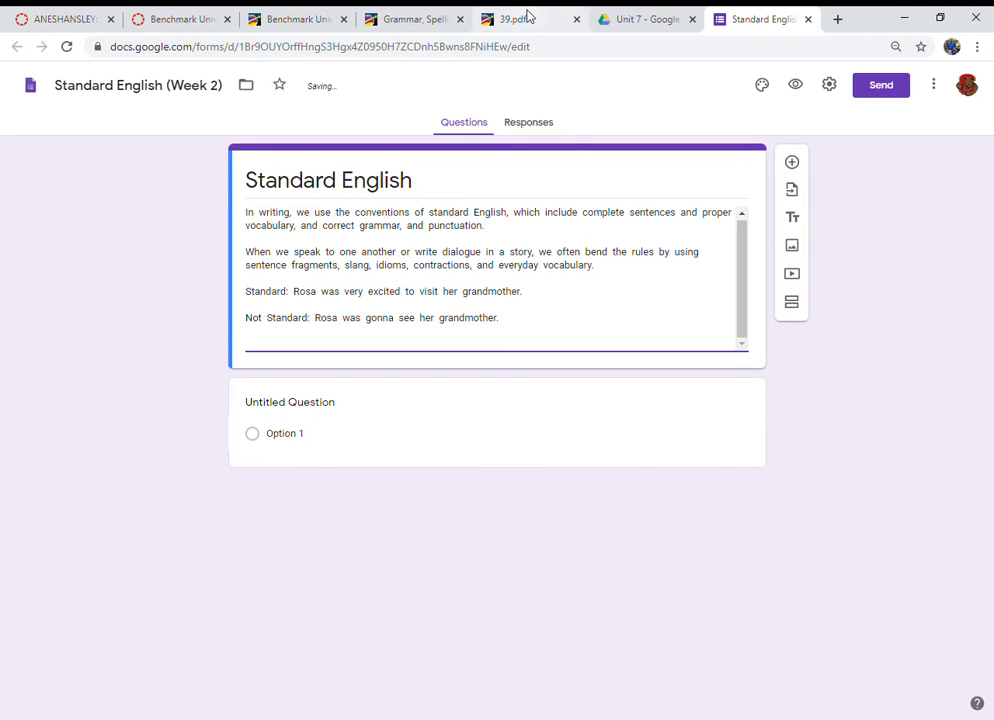
Step: Copy the worksheet's rewrite instructions and paste them as a new paragraph at the end of the form description
{"action": "left_click", "coordinate": [528, 15]}
{"action": "left_click_drag", "start_coordinate": [201, 466], "coordinate": [333, 516]}
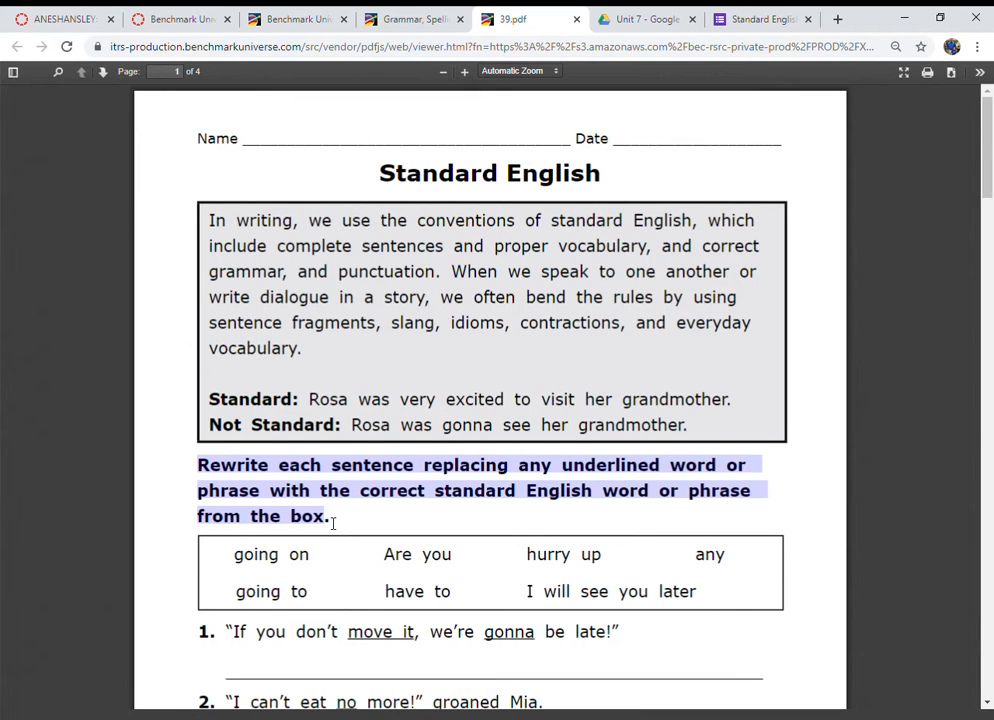
{"action": "key", "text": "ctrl+a"}
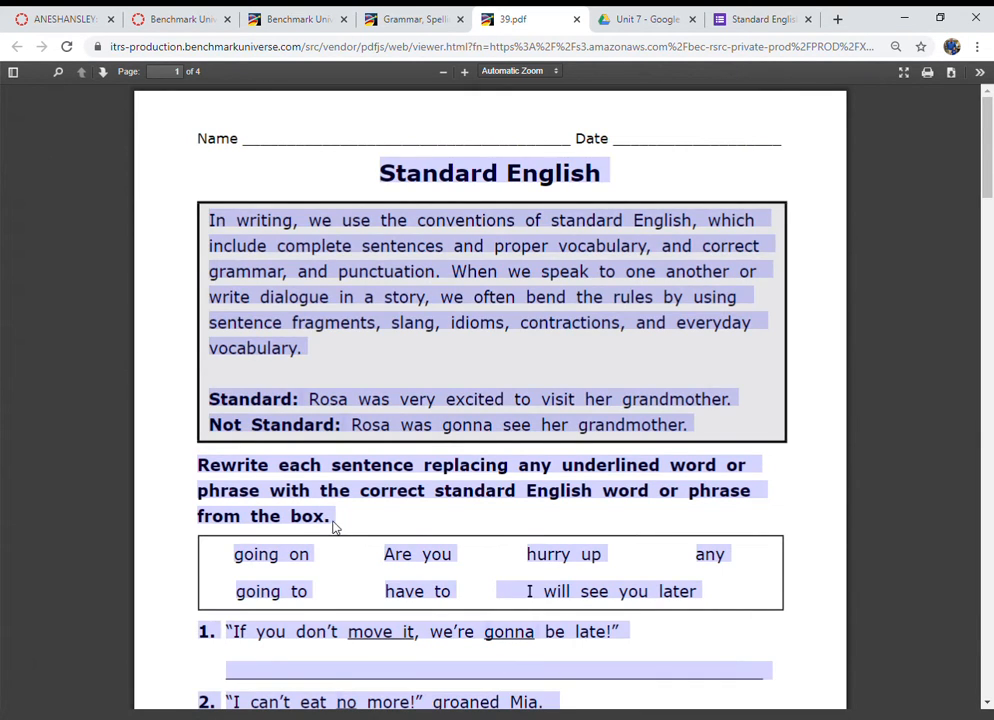
{"action": "triple_click", "coordinate": [333, 528]}
{"action": "key", "text": "ctrl+c"}
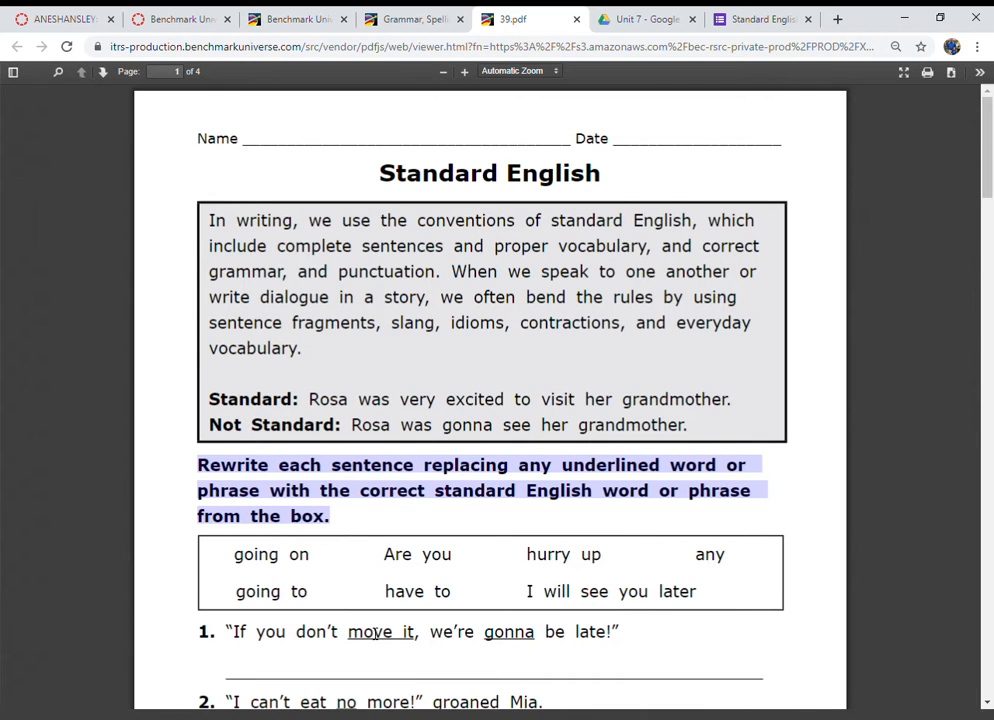
{"action": "left_click", "coordinate": [757, 20]}
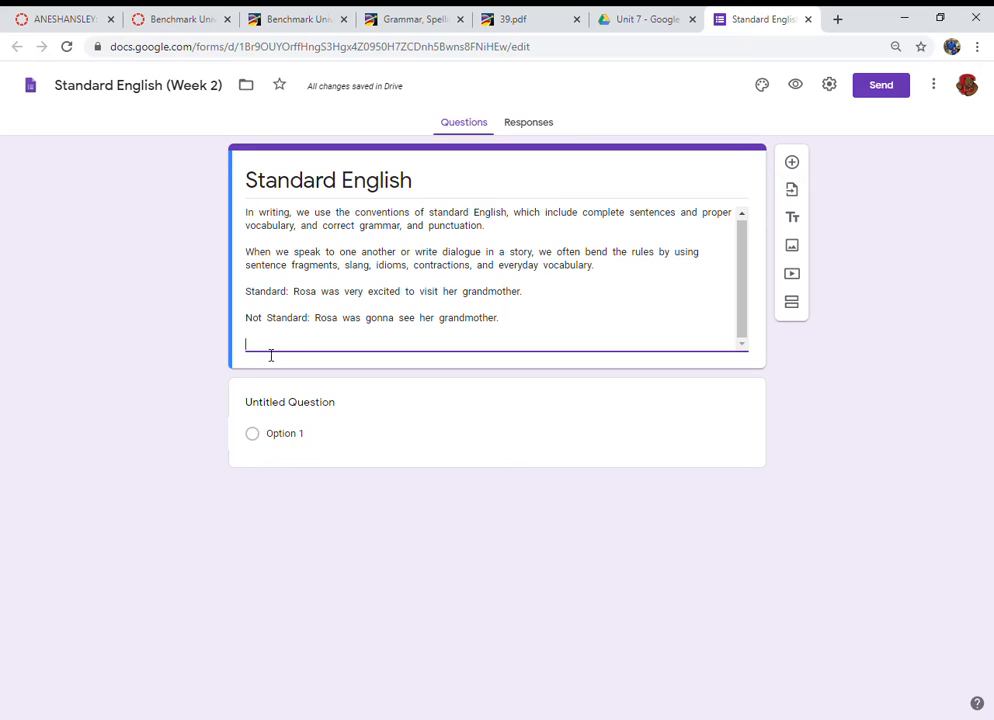
{"action": "key", "text": "ctrl+v"}
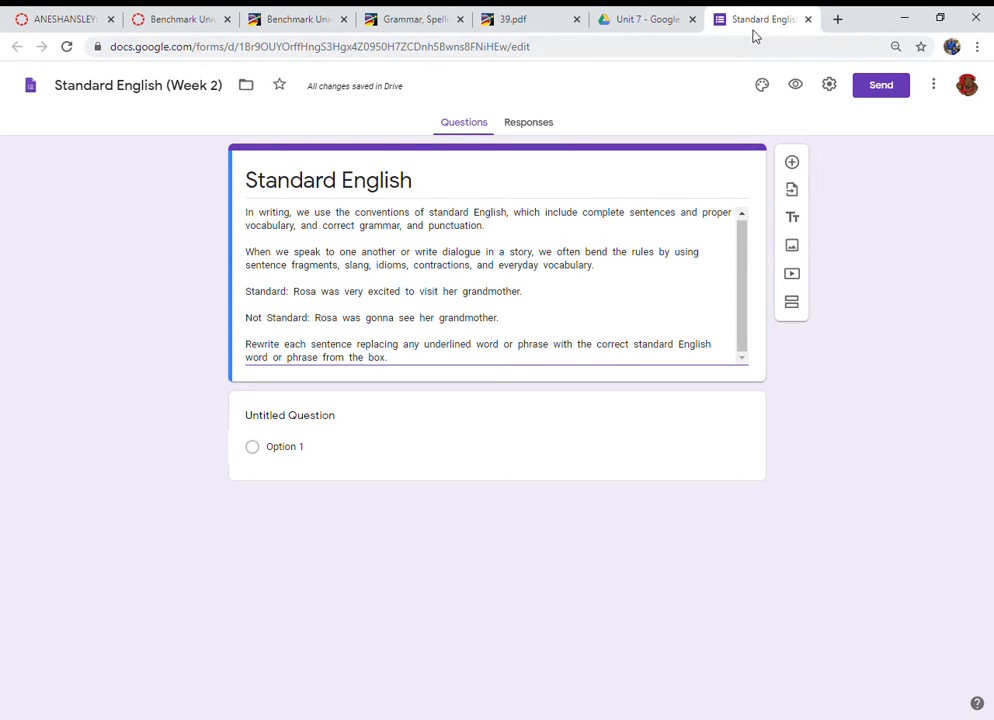
Step: Copy sentence 1 from the worksheet and paste it as the title of the first question
{"action": "left_click", "coordinate": [510, 20]}
{"action": "scroll", "coordinate": [358, 568], "scroll_direction": "down", "scroll_amount": 3}
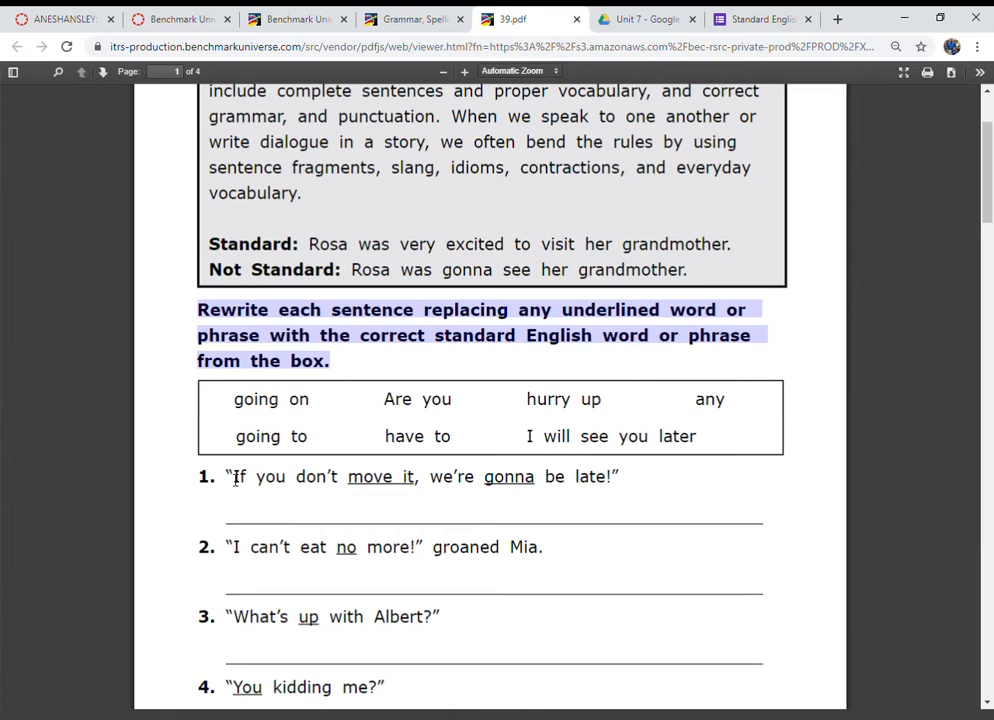
{"action": "left_click_drag", "start_coordinate": [230, 477], "coordinate": [626, 486]}
{"action": "key", "text": "ctrl+c"}
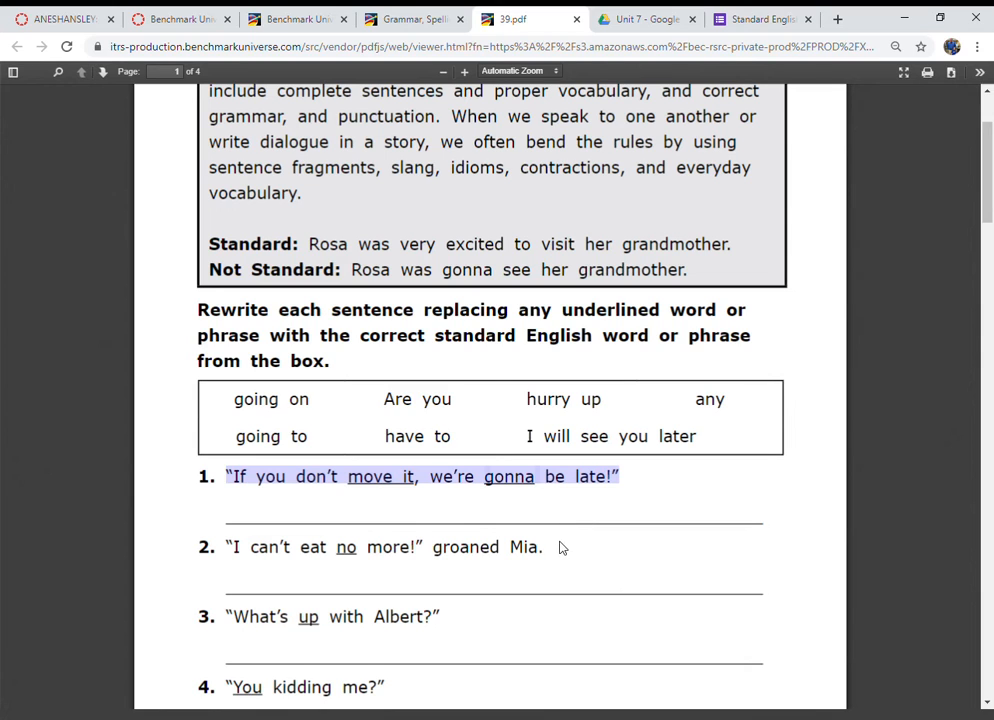
{"action": "left_click", "coordinate": [742, 16]}
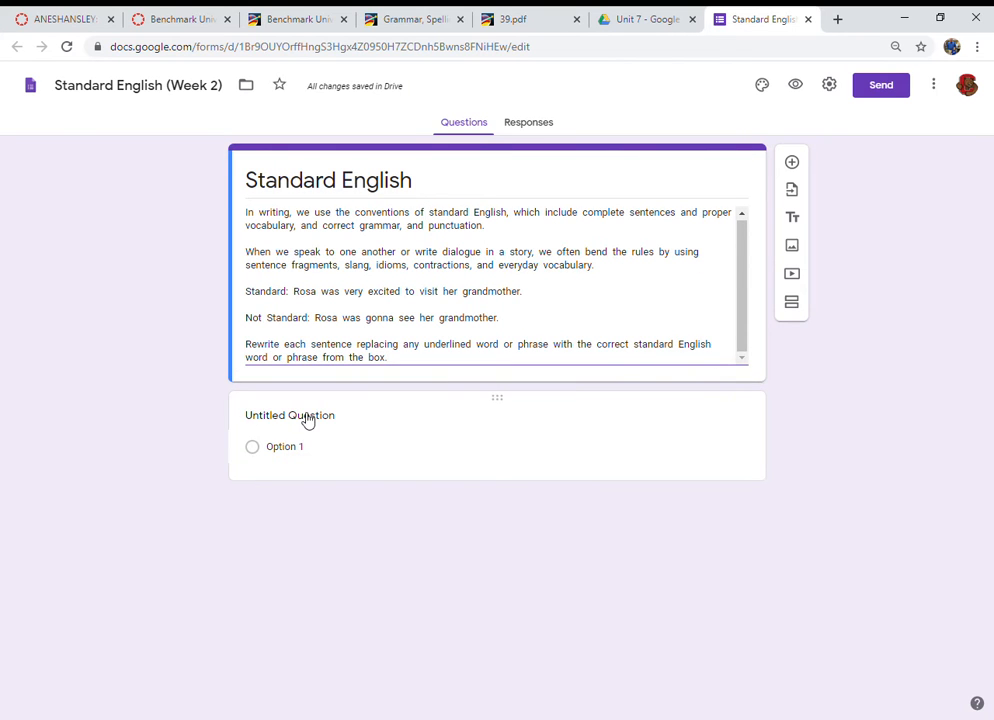
{"action": "left_click", "coordinate": [308, 420]}
{"action": "key", "text": "ctrl+v"}
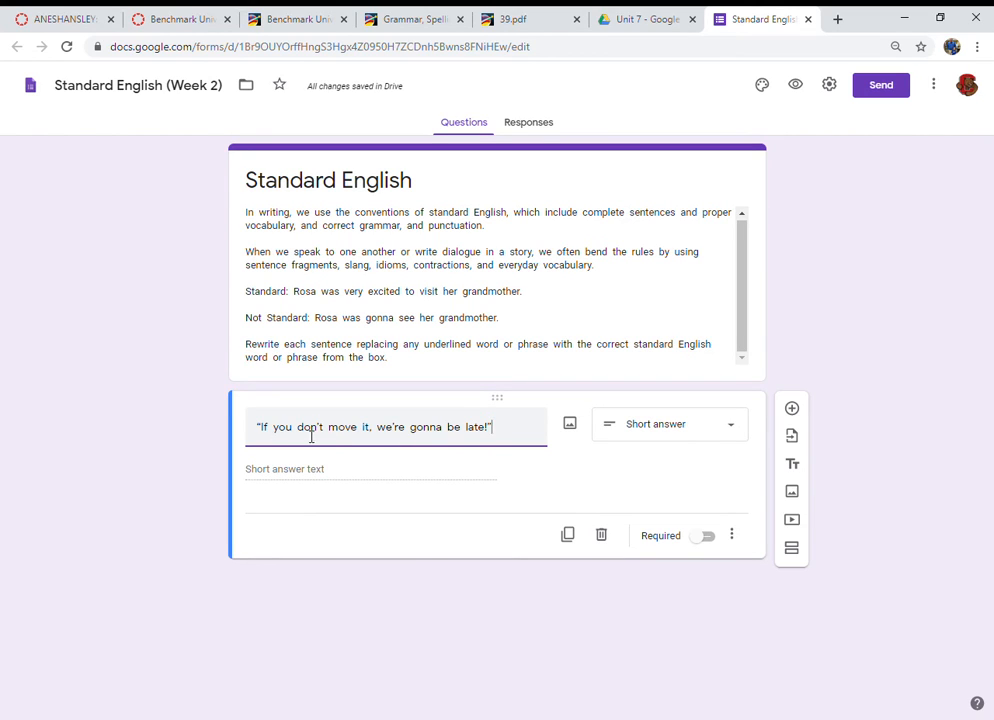
Step: Enclose "move it" and "gonna" in parentheses in the first question's sentence
{"action": "left_click", "coordinate": [333, 428]}
{"action": "type", "text": "("}
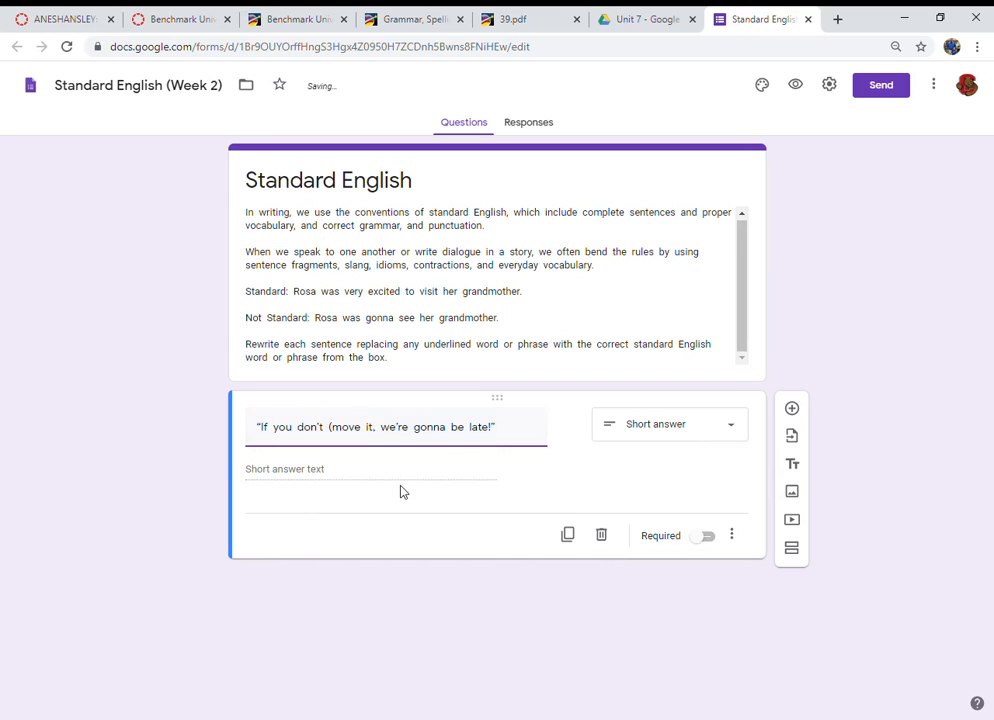
{"action": "type", "text": ")"}
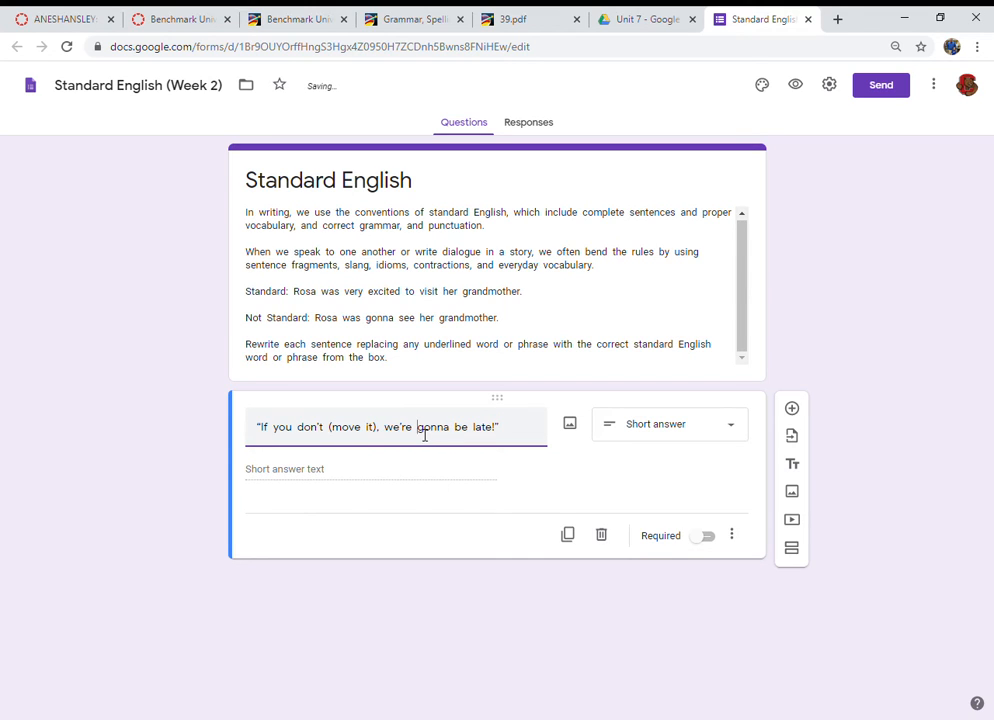
{"action": "type", "text": "("}
{"action": "left_click", "coordinate": [457, 435]}
{"action": "type", "text": ")"}
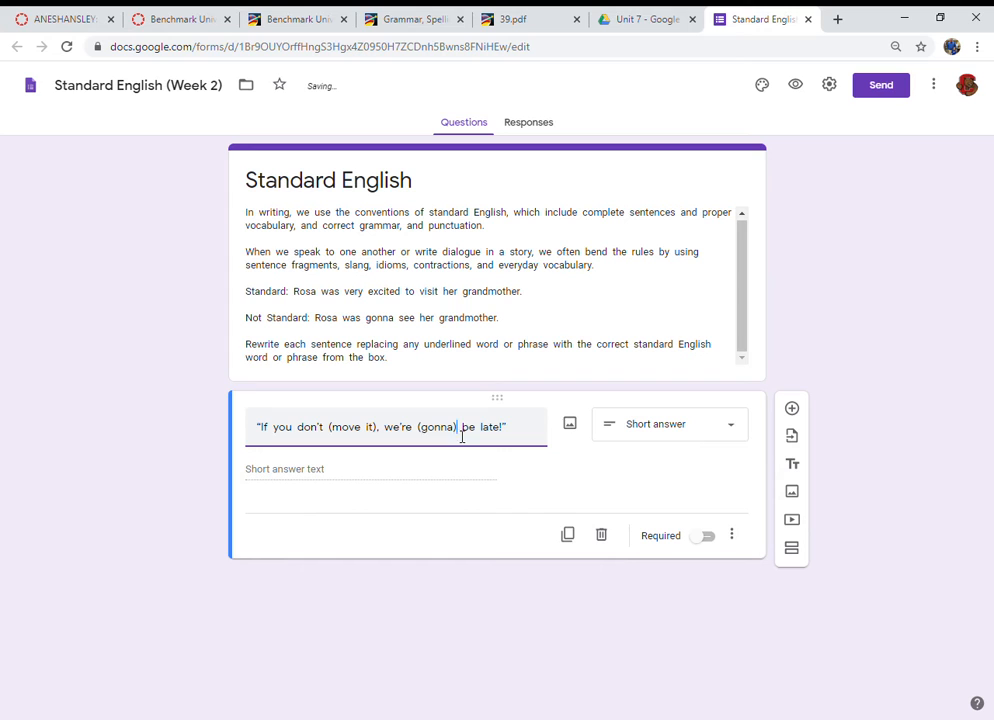
Step: Change the instruction's opening word Rewrite to "Replace the words in parentheses in" before "each sentence"
{"action": "triple_click", "coordinate": [268, 350]}
{"action": "left_click", "coordinate": [268, 350]}
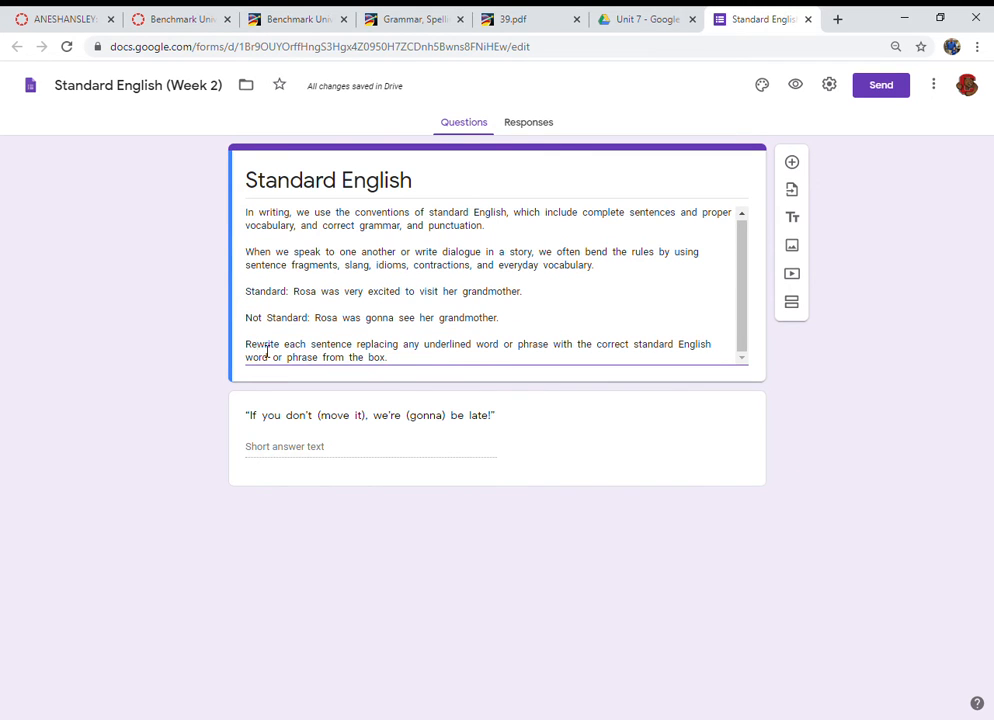
{"action": "double_click", "coordinate": [268, 350]}
{"action": "type", "text": "Replace"}
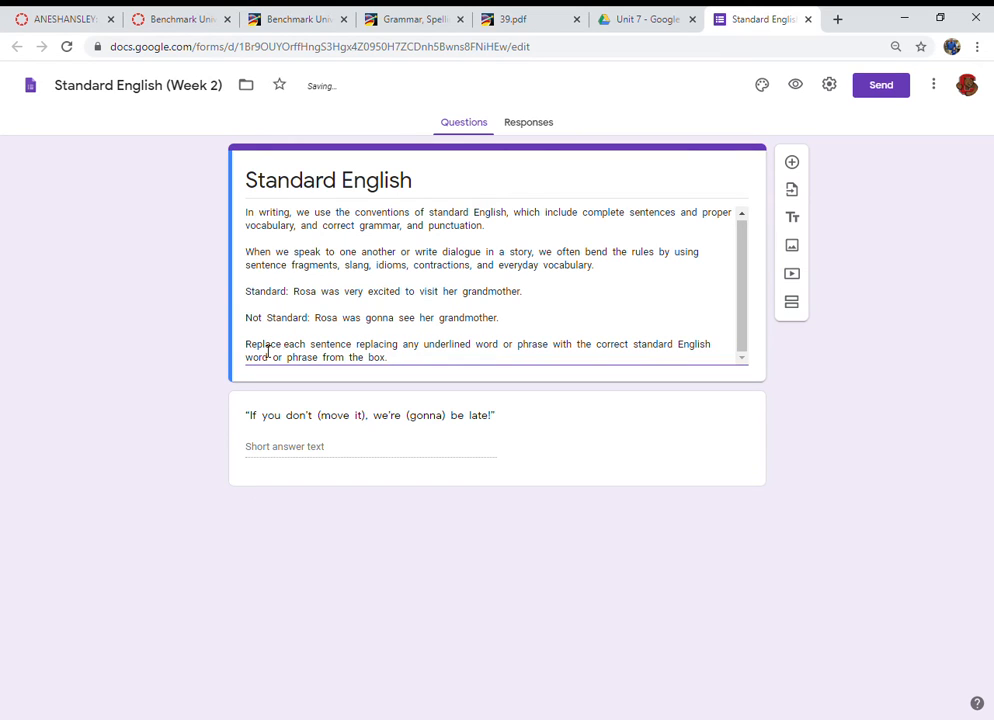
{"action": "type", "text": " the words in "}
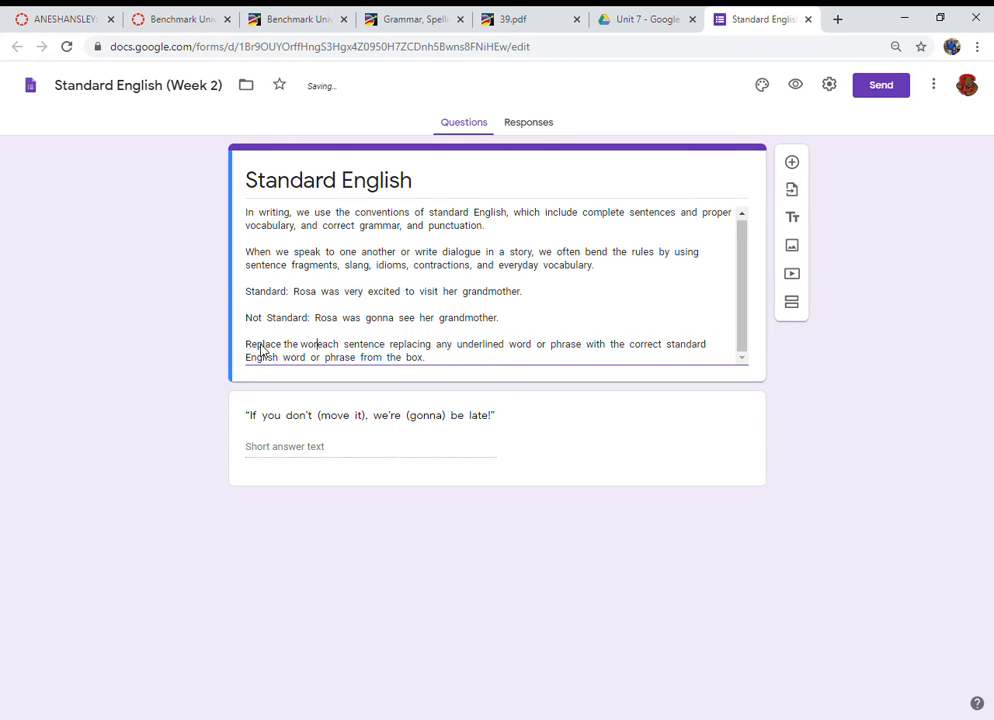
{"action": "type", "text": "p"}
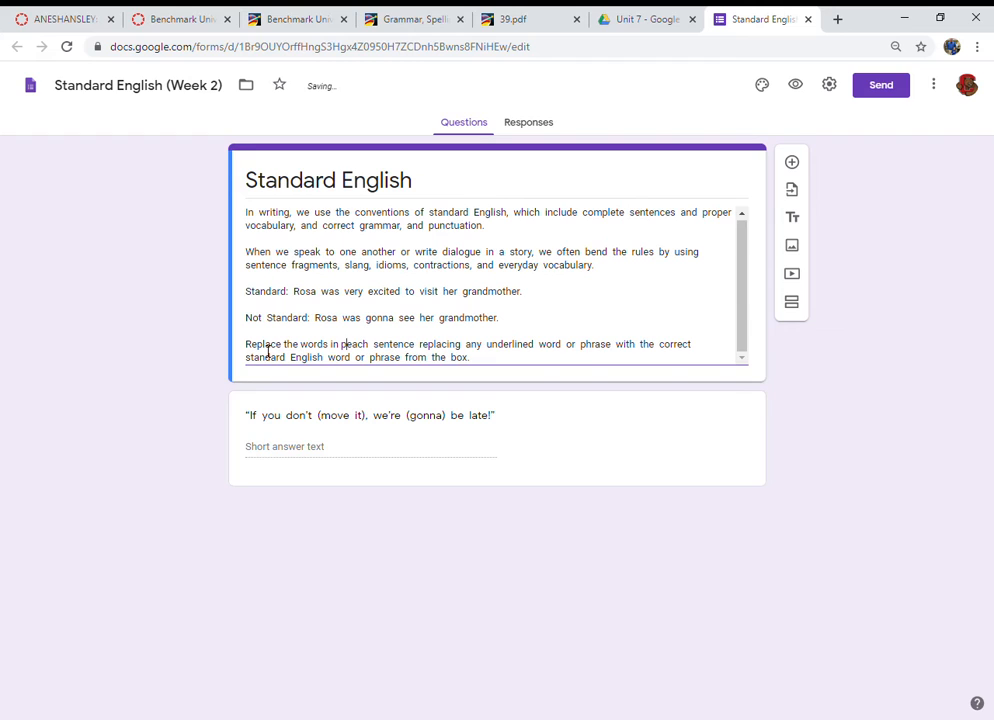
{"action": "type", "text": "arentheses"}
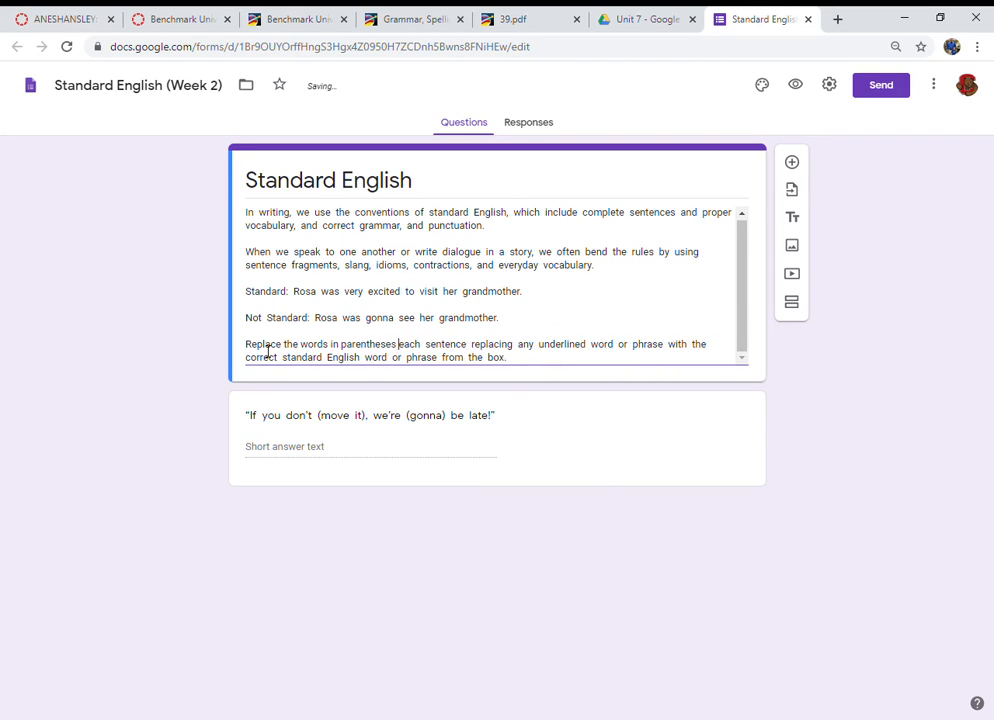
{"action": "type", "text": " in"}
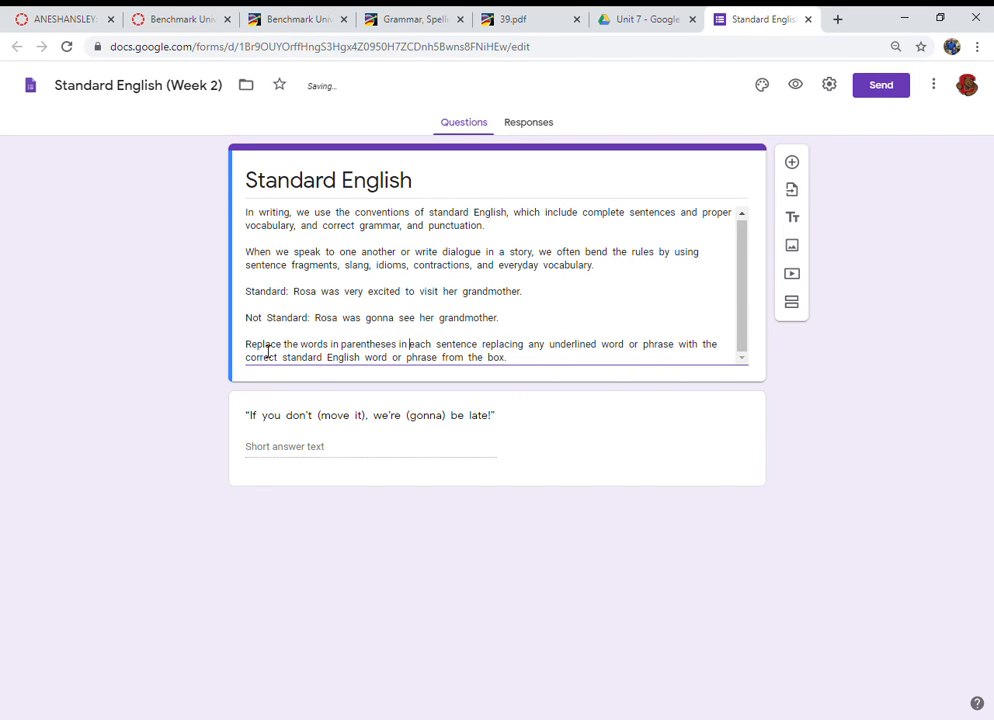
Step: Reword the instruction so "replacing any underlined word or phrase" becomes "with" before "the correct standard English word or phrase"
{"action": "double_click", "coordinate": [516, 353]}
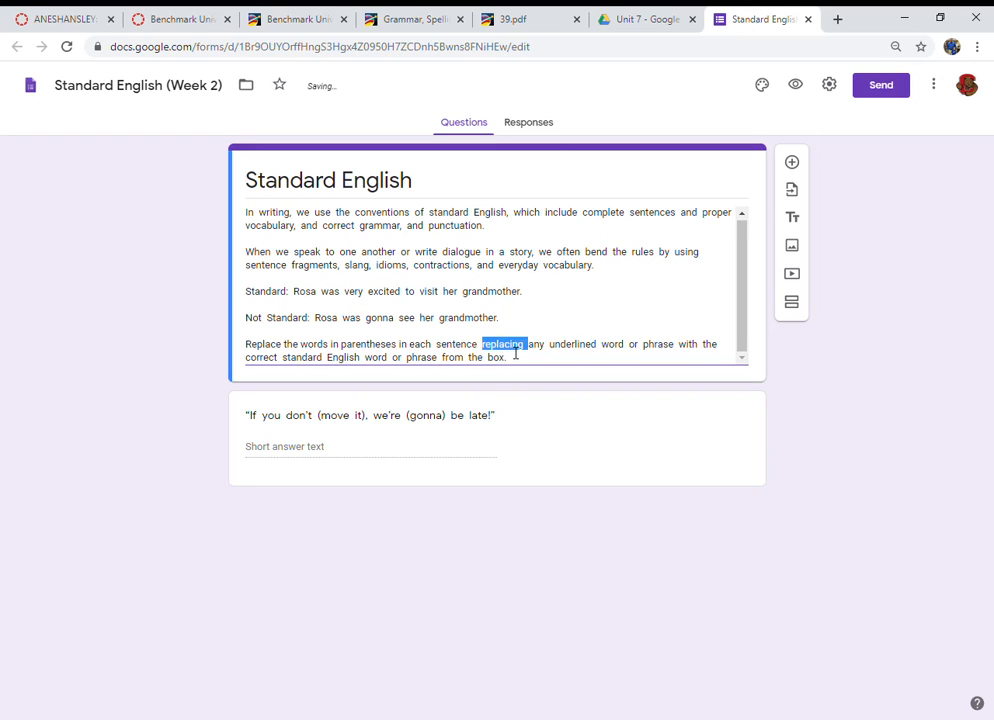
{"action": "left_click_drag", "start_coordinate": [516, 353], "coordinate": [646, 354]}
{"action": "type", "text": "with a wor"}
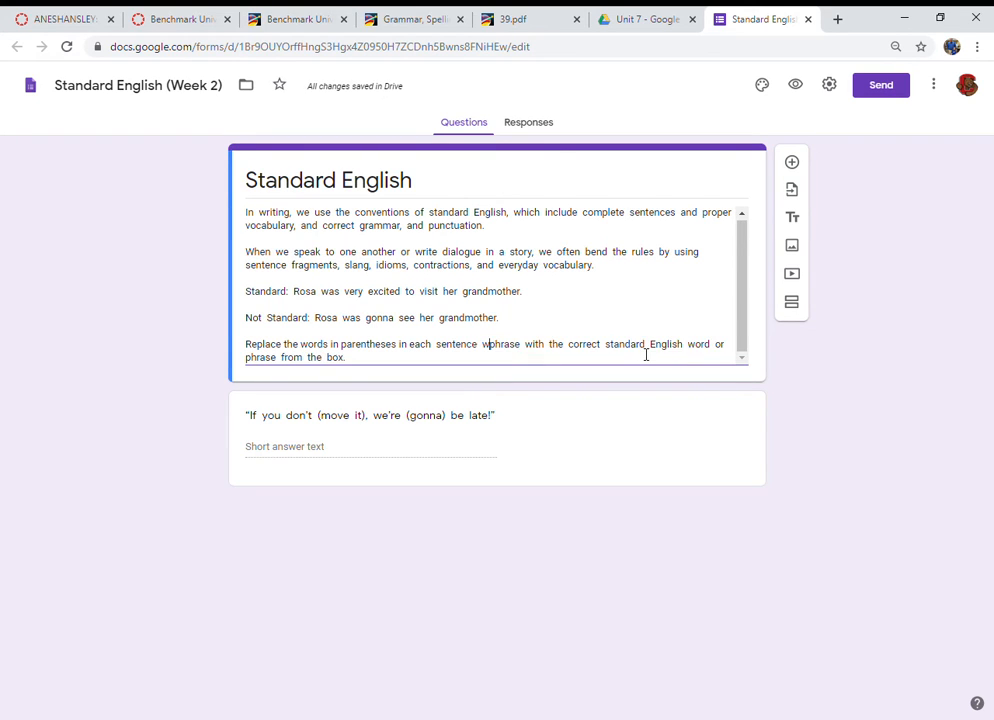
{"action": "type", "text": "d"}
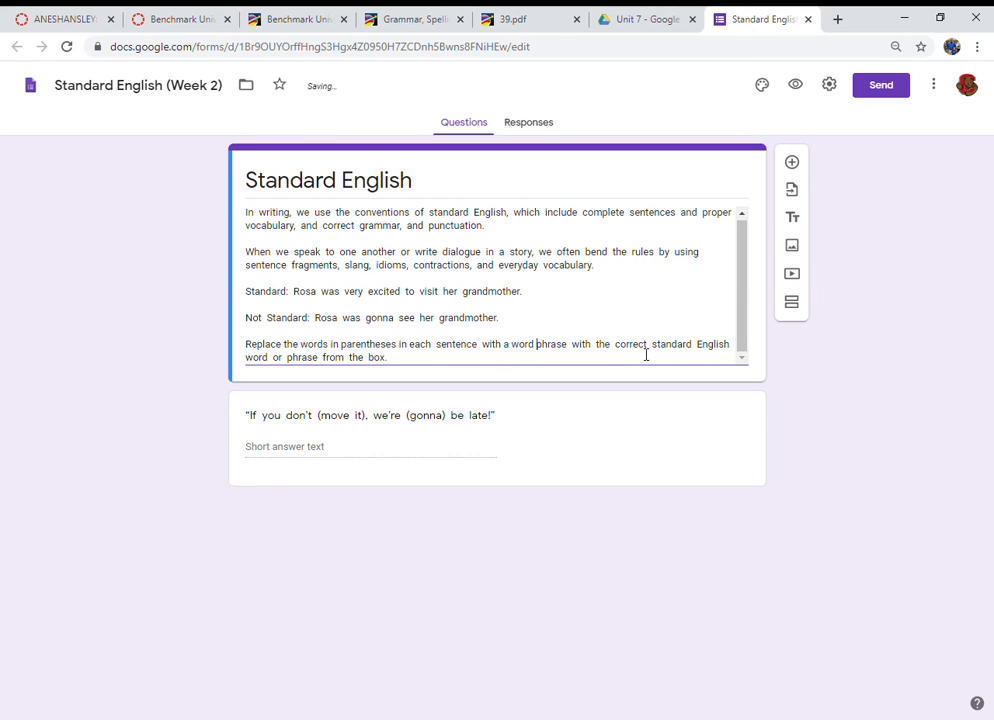
{"action": "key", "text": "BackSpace"}
{"action": "key", "text": "BackSpace"}
{"action": "key", "text": "BackSpace"}
{"action": "key", "text": "BackSpace"}
{"action": "key", "text": "BackSpace"}
{"action": "key", "text": "BackSpace"}
{"action": "key", "text": "BackSpace"}
{"action": "key", "text": "BackSpace"}
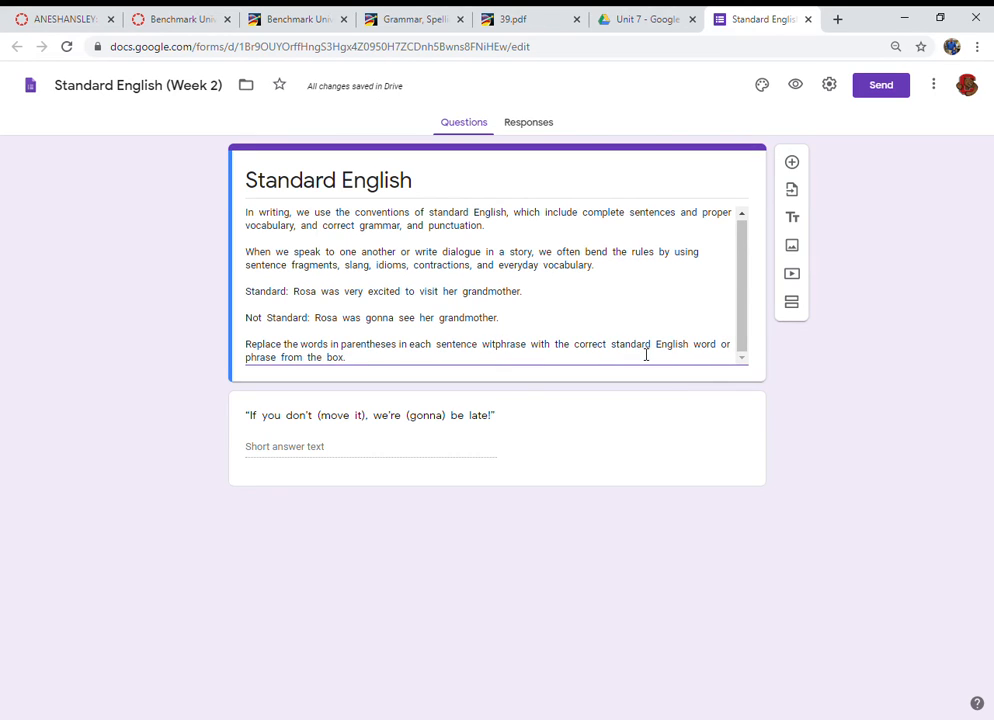
{"action": "key", "text": "Delete"}
{"action": "key", "text": "Delete"}
{"action": "key", "text": "Delete"}
{"action": "key", "text": "Delete"}
{"action": "key", "text": "Delete"}
{"action": "key", "text": "Delete"}
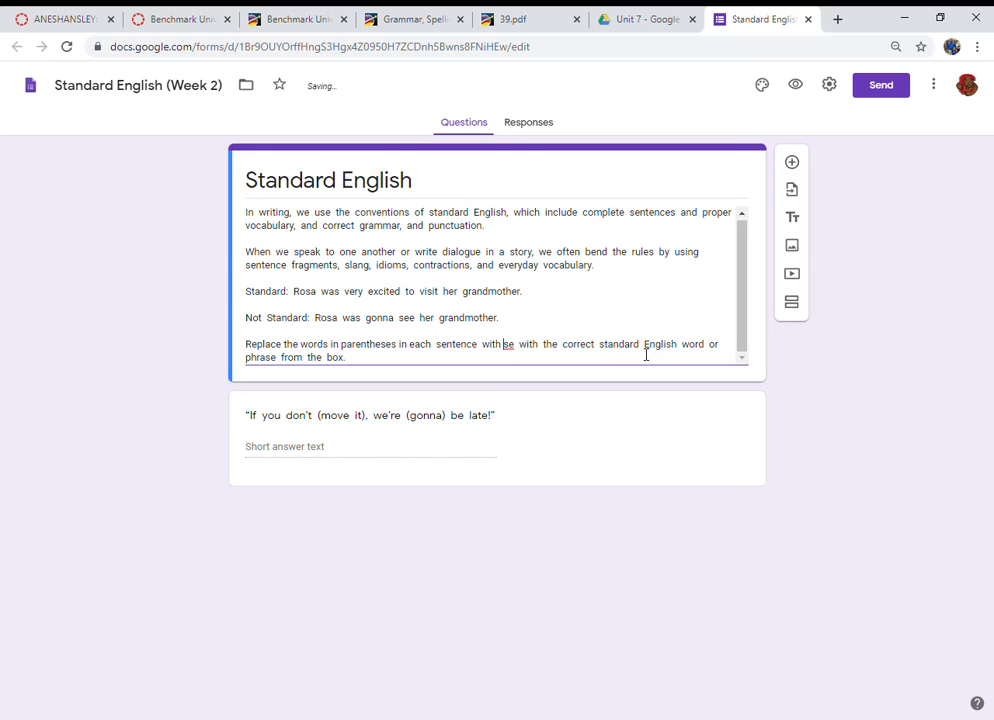
{"action": "key", "text": "BackSpace"}
{"action": "key", "text": "BackSpace"}
{"action": "key", "text": "BackSpace"}
{"action": "key", "text": "BackSpace"}
{"action": "key", "text": "BackSpace"}
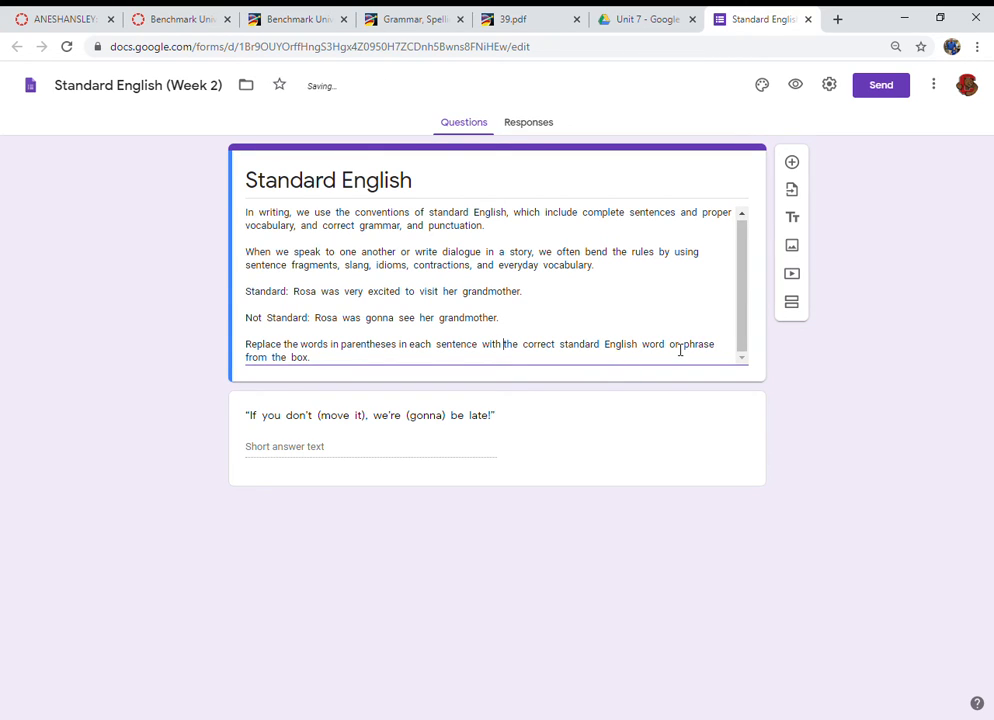
Step: Change the instruction's ending from "the box." to "the list."
{"action": "double_click", "coordinate": [300, 358]}
{"action": "type", "text": "list."}
Step: Select and copy the word box choices from the worksheet PDF, then return to the form
{"action": "left_click", "coordinate": [515, 20]}
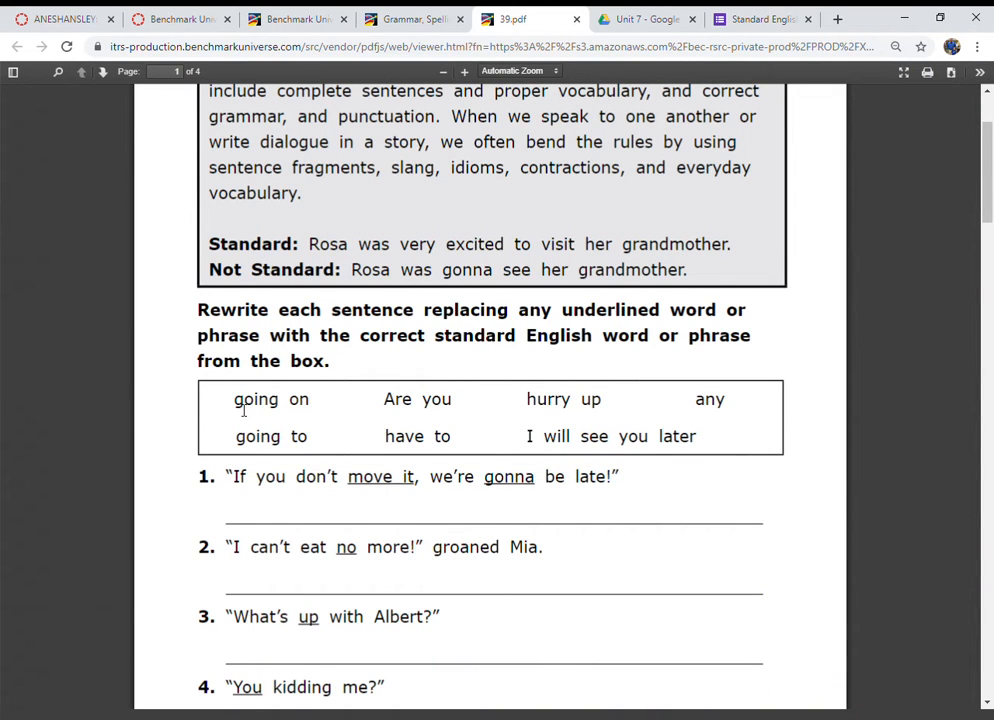
{"action": "left_click_drag", "start_coordinate": [234, 401], "coordinate": [702, 449]}
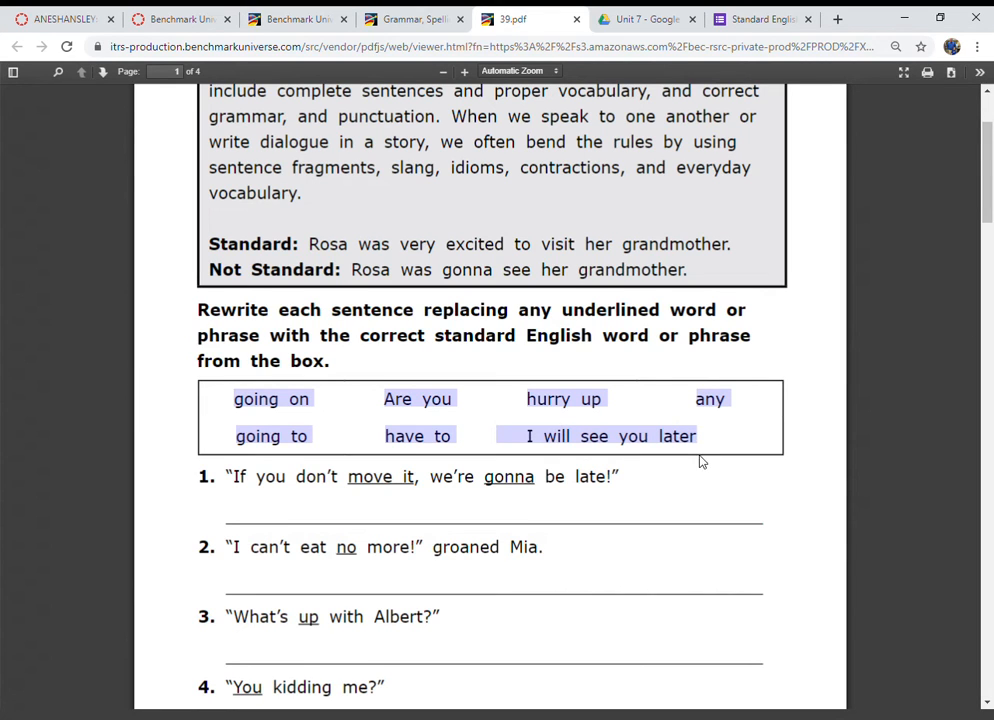
{"action": "left_click", "coordinate": [745, 15]}
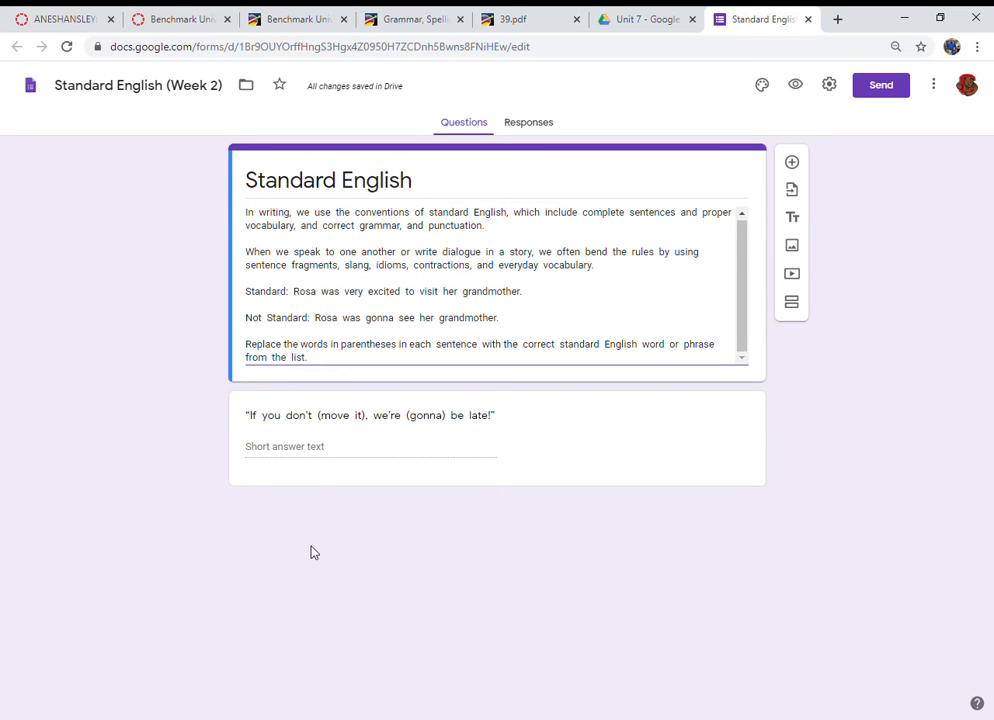
Step: Change the first question's answer type to Checkboxes
{"action": "left_click", "coordinate": [315, 450]}
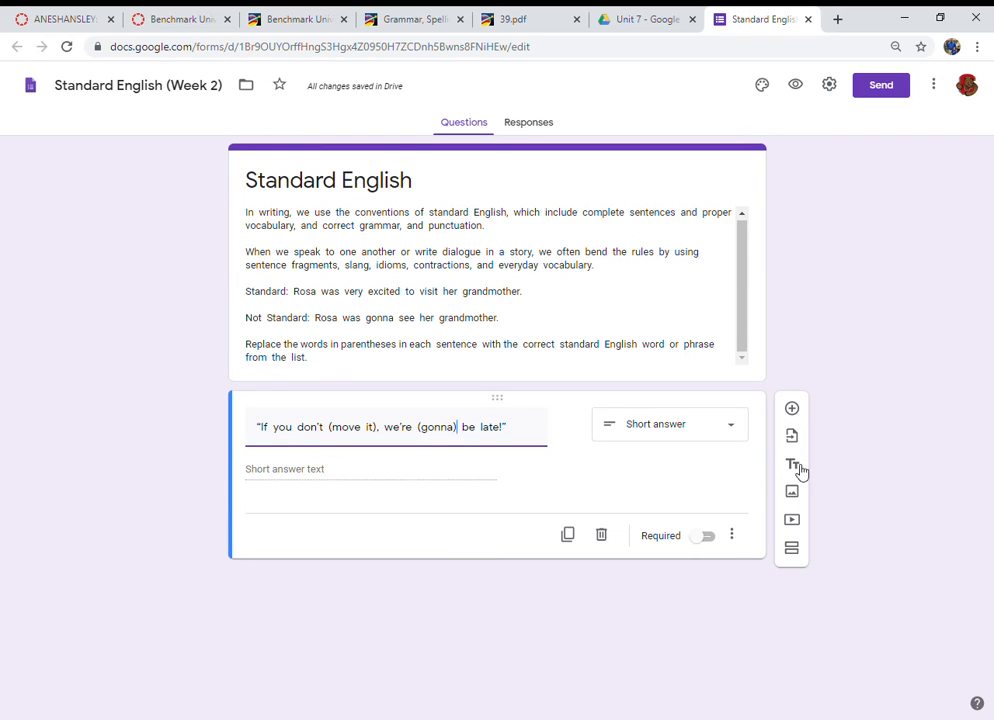
{"action": "left_click", "coordinate": [739, 433]}
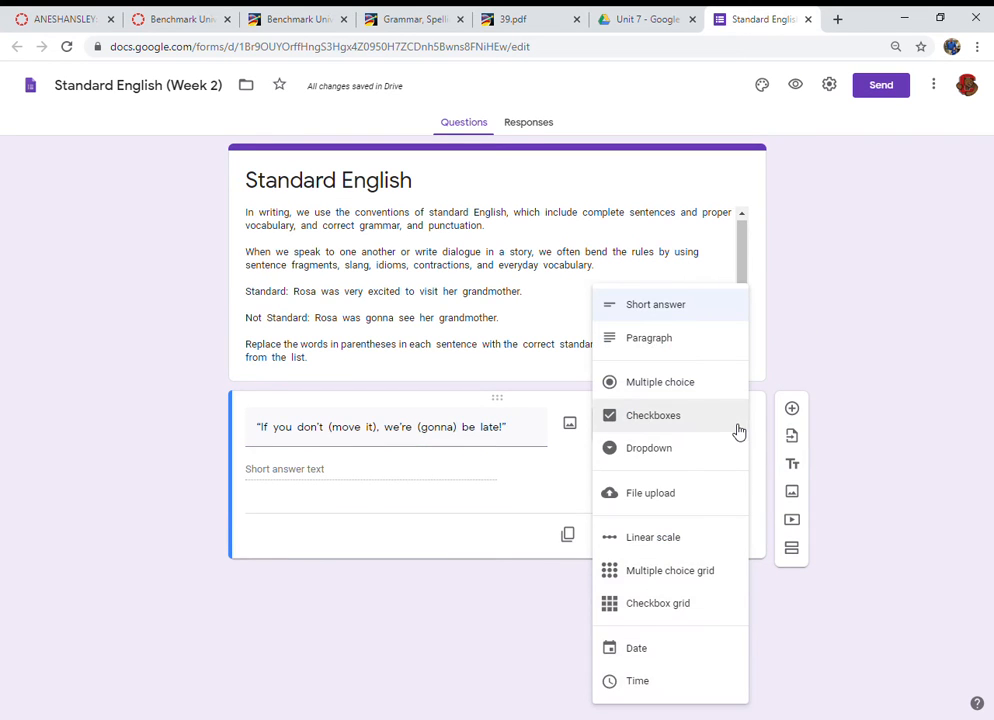
{"action": "left_click", "coordinate": [616, 424]}
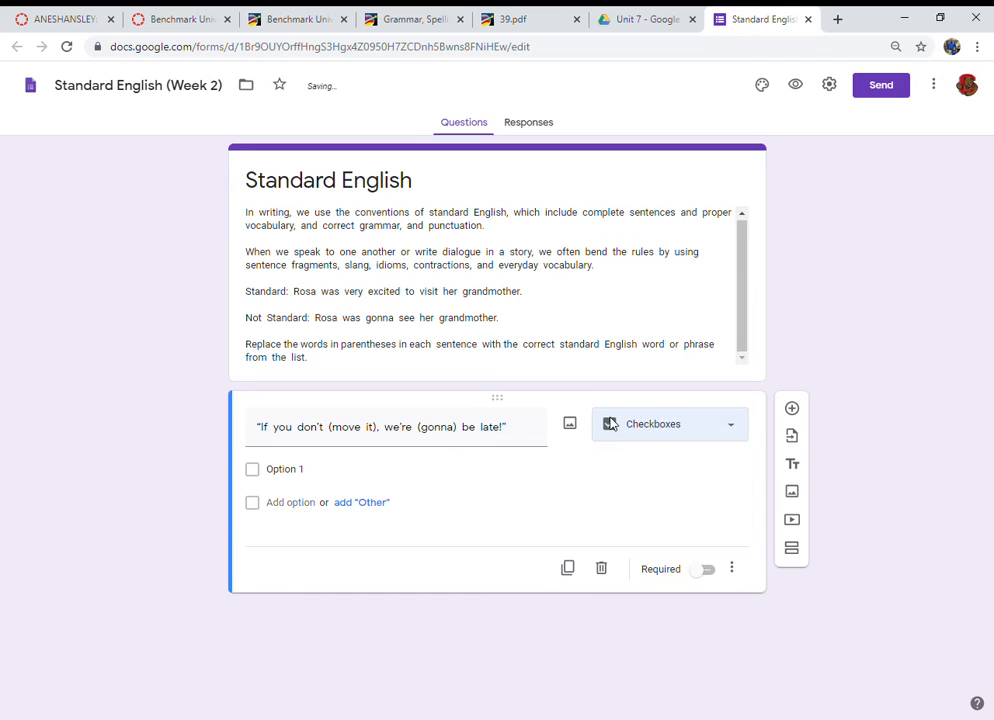
Step: Paste the word choices into the first option, moving everything after "going on" into a new second option
{"action": "left_click", "coordinate": [307, 474]}
{"action": "type", "text": "going onAre youhurry upanygoing tohave to  I will see you later"}
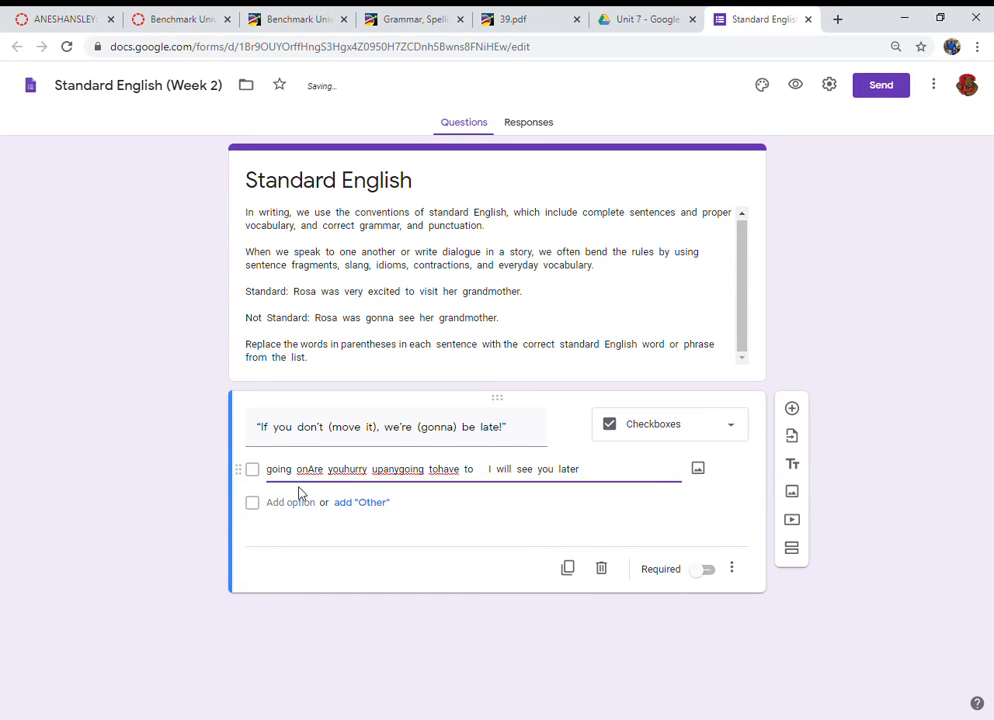
{"action": "left_click", "coordinate": [311, 470]}
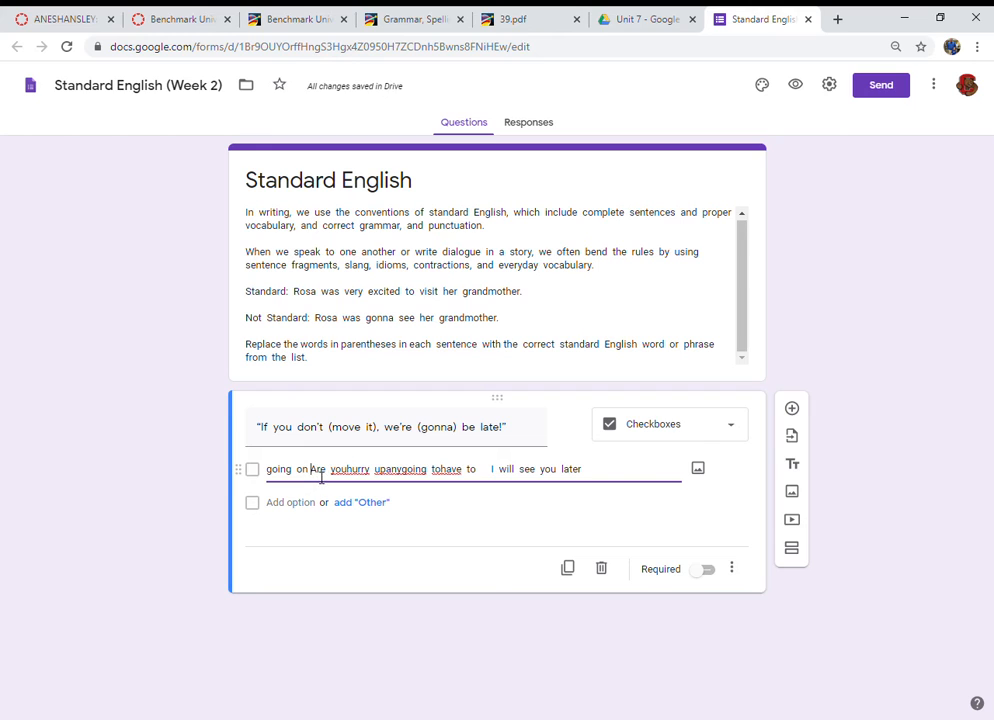
{"action": "left_click_drag", "start_coordinate": [311, 470], "coordinate": [579, 472]}
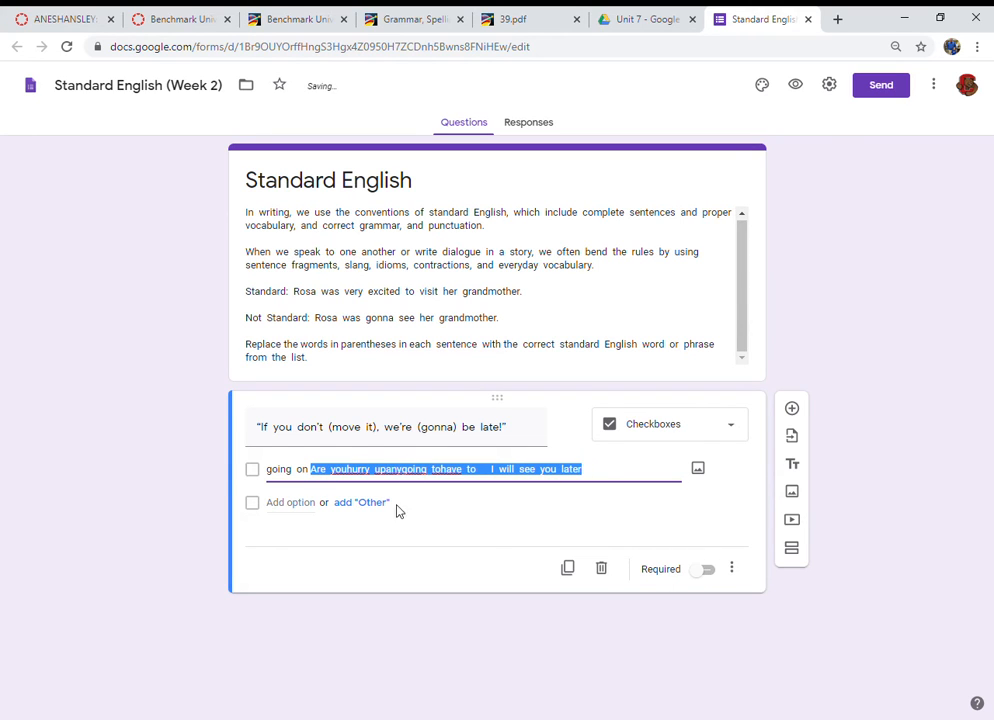
{"action": "key", "text": "ctrl+x"}
{"action": "left_click", "coordinate": [292, 508]}
{"action": "key", "text": "ctrl+v"}
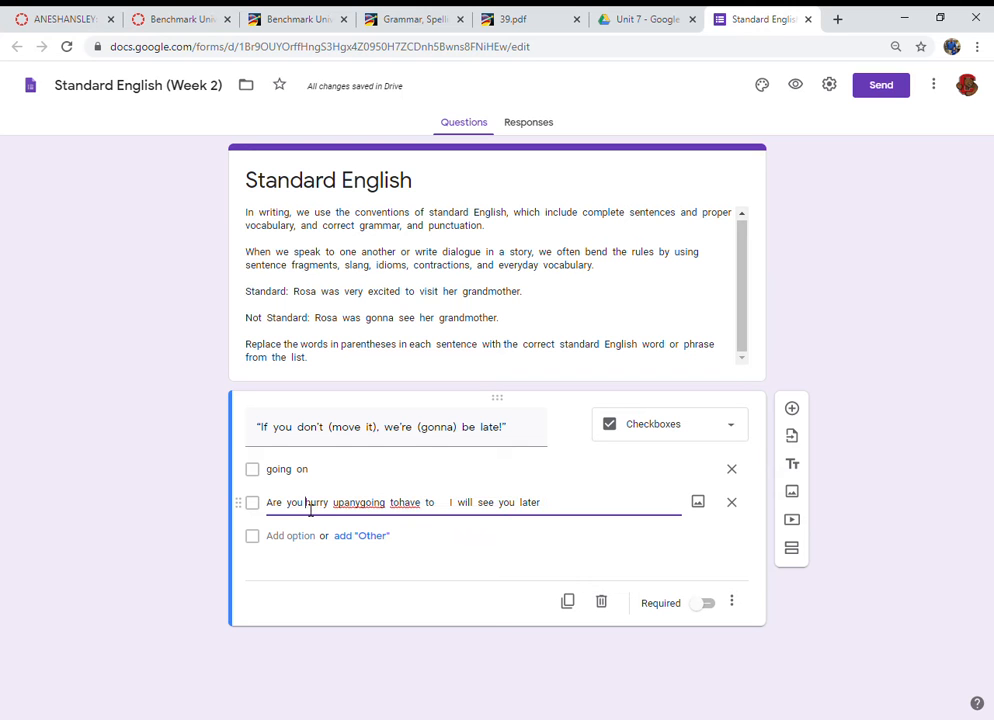
Step: Keep "Are you" in the second option and move the remaining choices into a new third option
{"action": "left_click", "coordinate": [517, 17]}
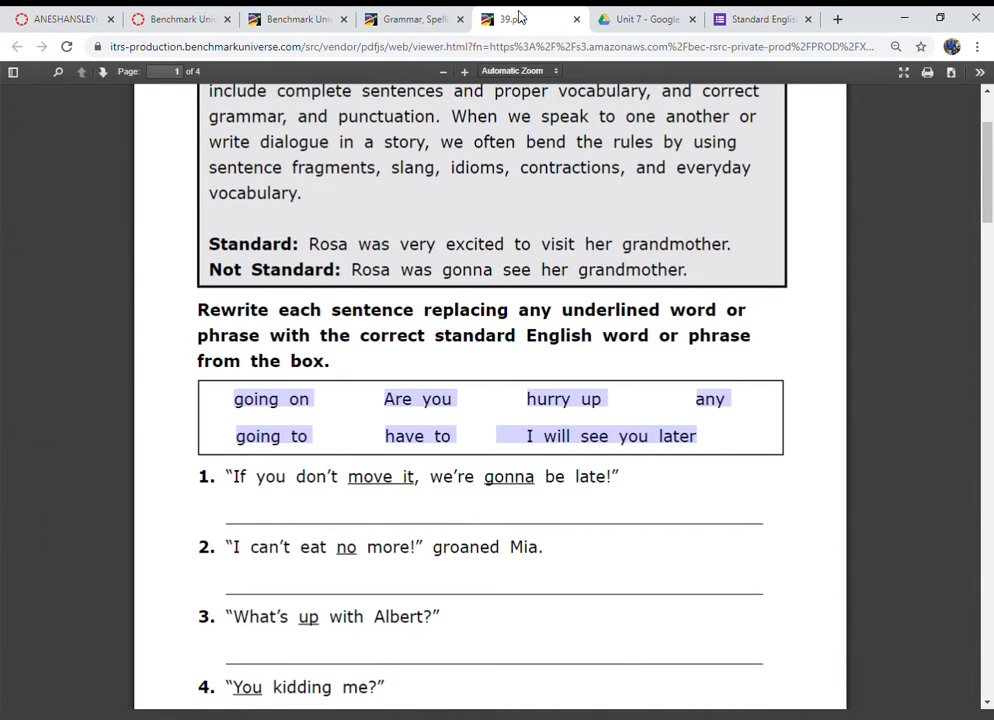
{"action": "left_click", "coordinate": [755, 21]}
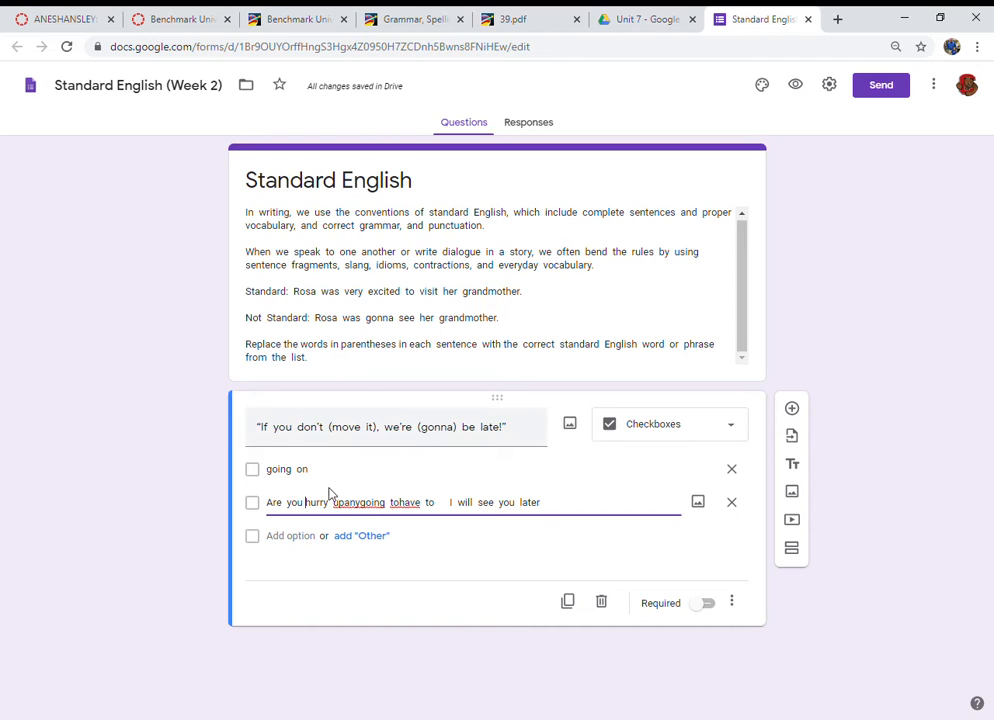
{"action": "left_click_drag", "start_coordinate": [306, 503], "coordinate": [555, 493]}
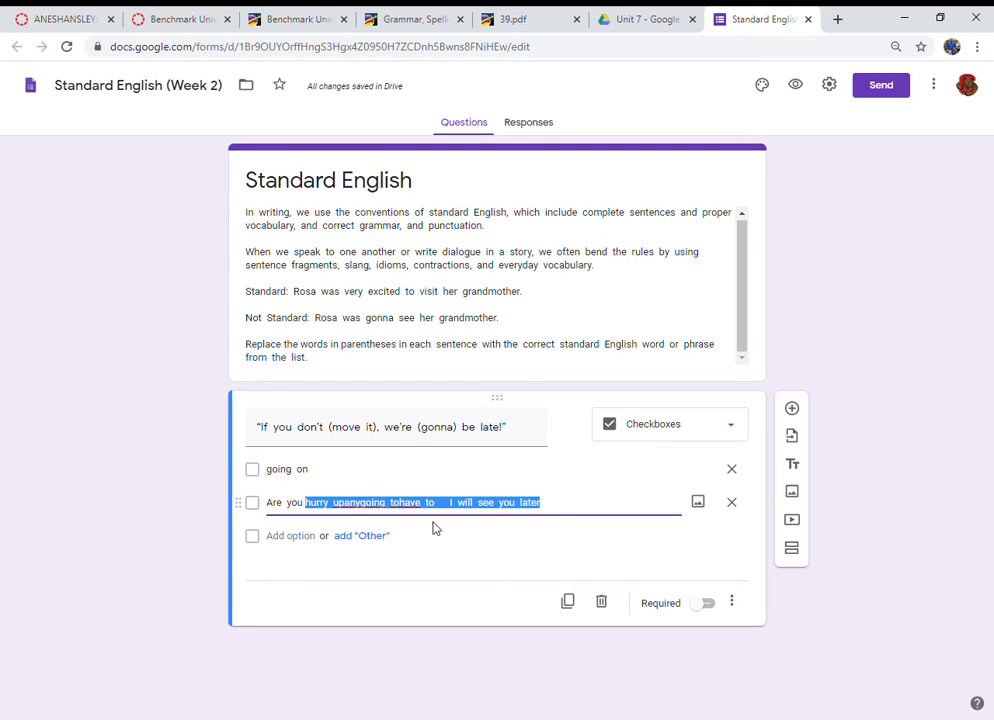
{"action": "key", "text": "ctrl+x"}
{"action": "left_click", "coordinate": [294, 540]}
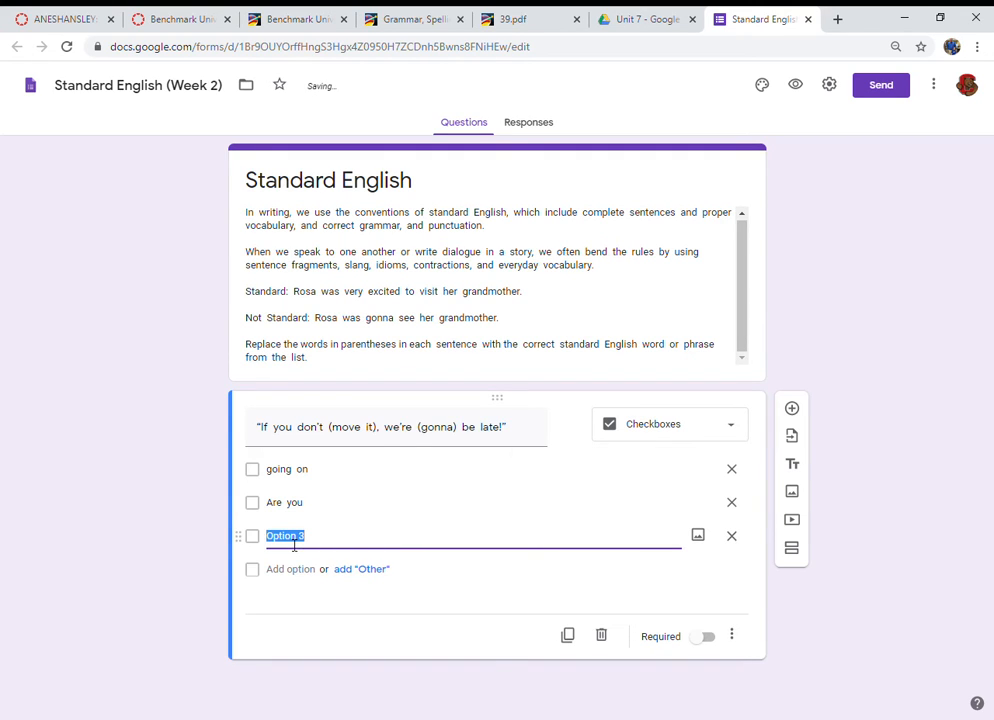
{"action": "key", "text": "ctrl+v"}
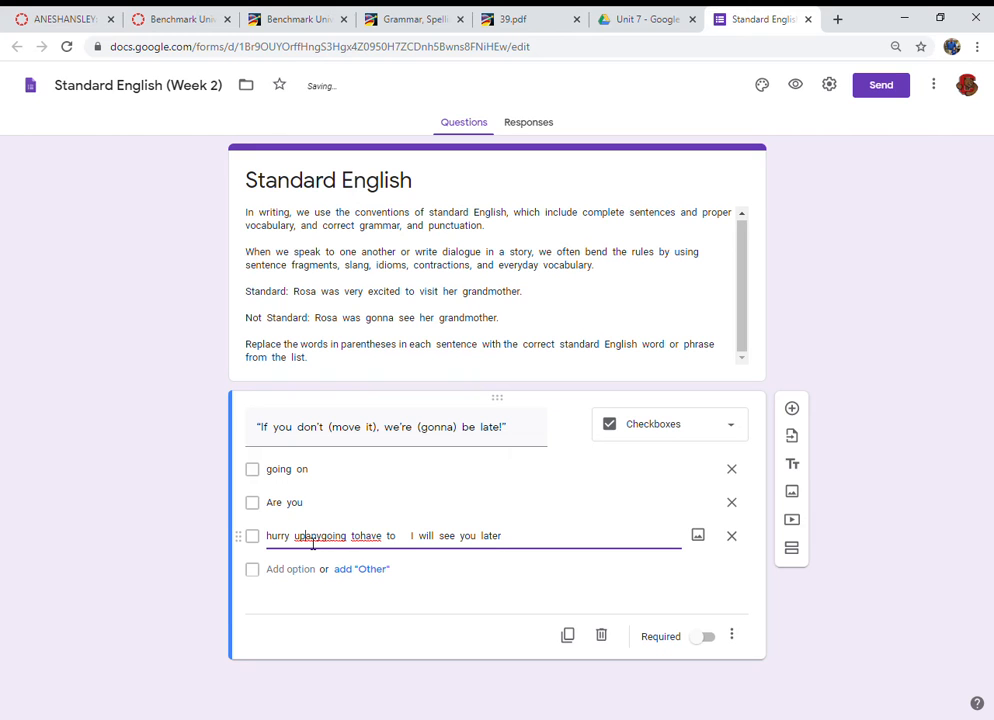
Step: Keep "hurry up" in the third option and move the remaining choices into a new fourth option
{"action": "left_click", "coordinate": [522, 21]}
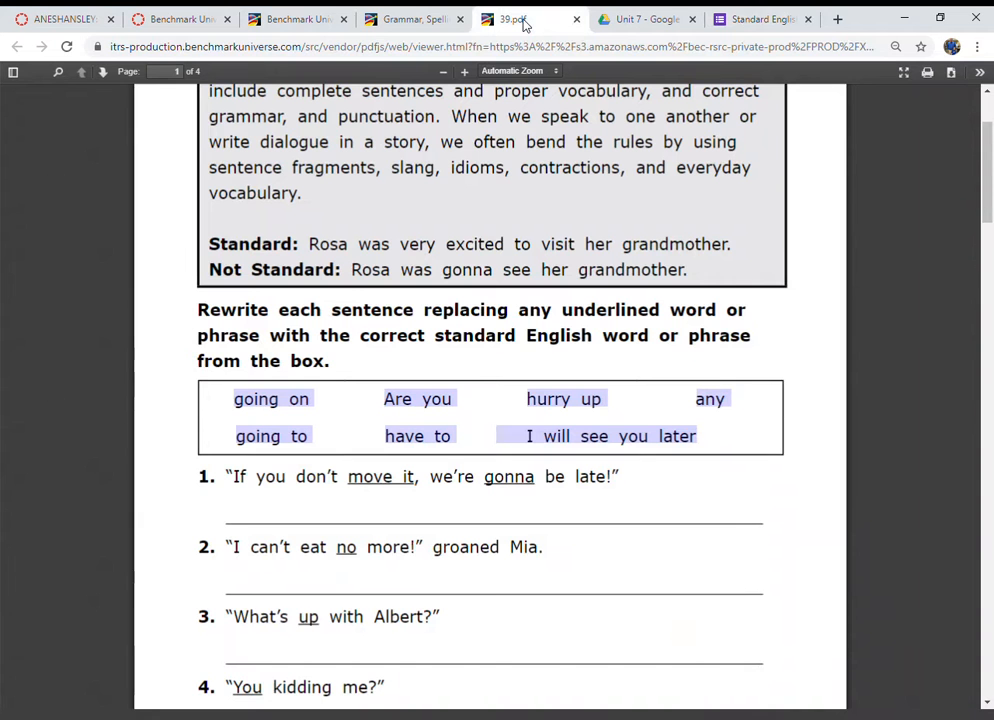
{"action": "left_click", "coordinate": [768, 19]}
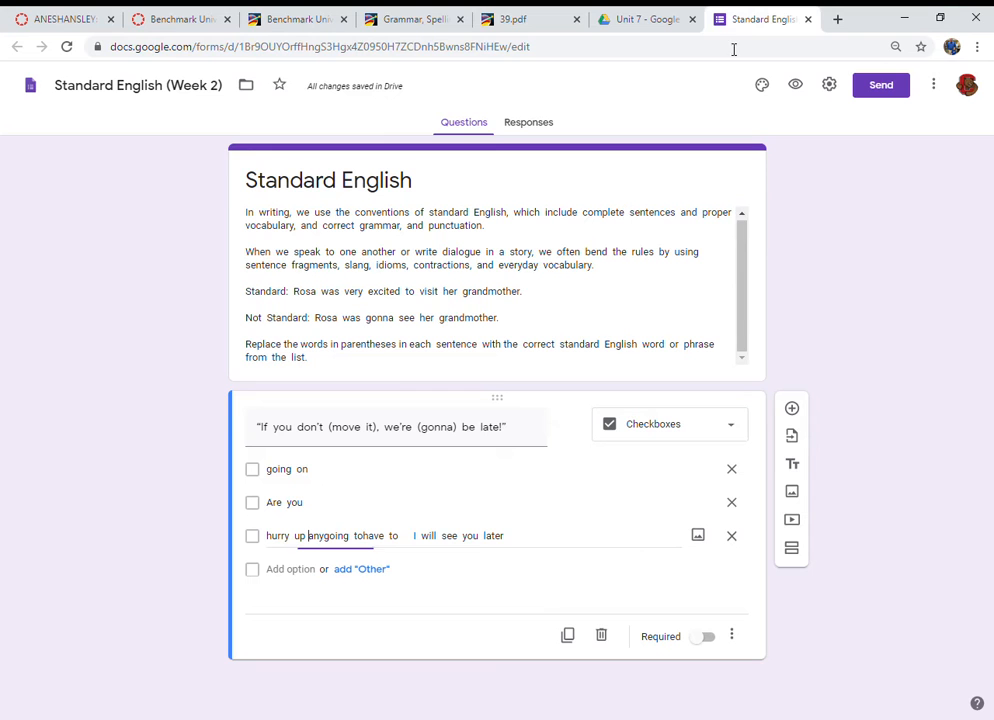
{"action": "left_click_drag", "start_coordinate": [309, 537], "coordinate": [502, 536]}
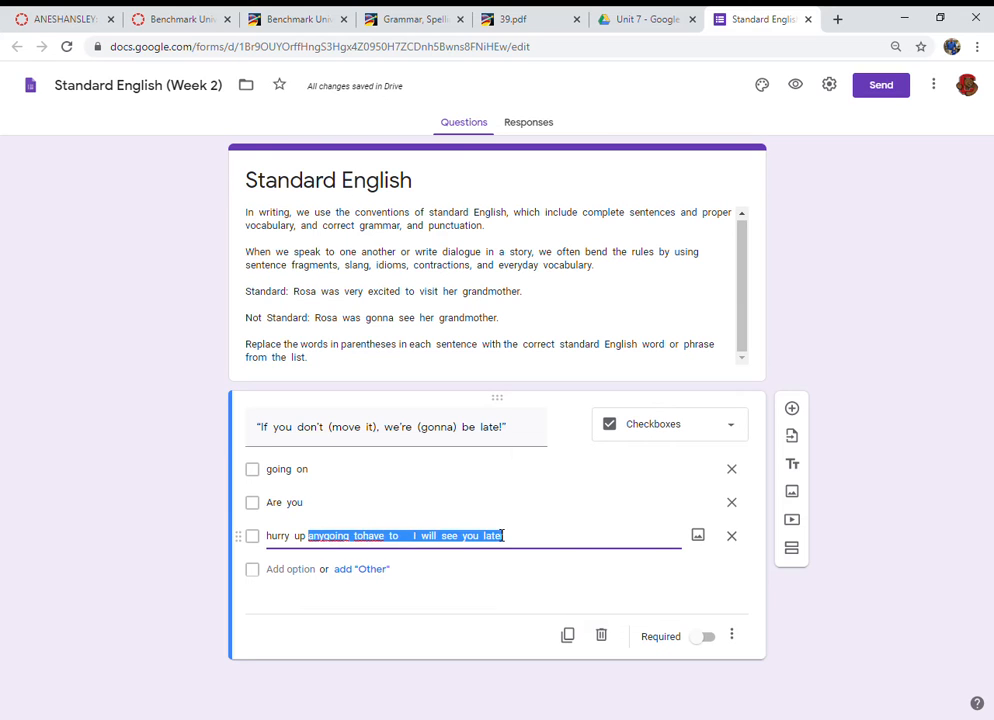
{"action": "key", "text": "ctrl+x"}
{"action": "left_click", "coordinate": [285, 572]}
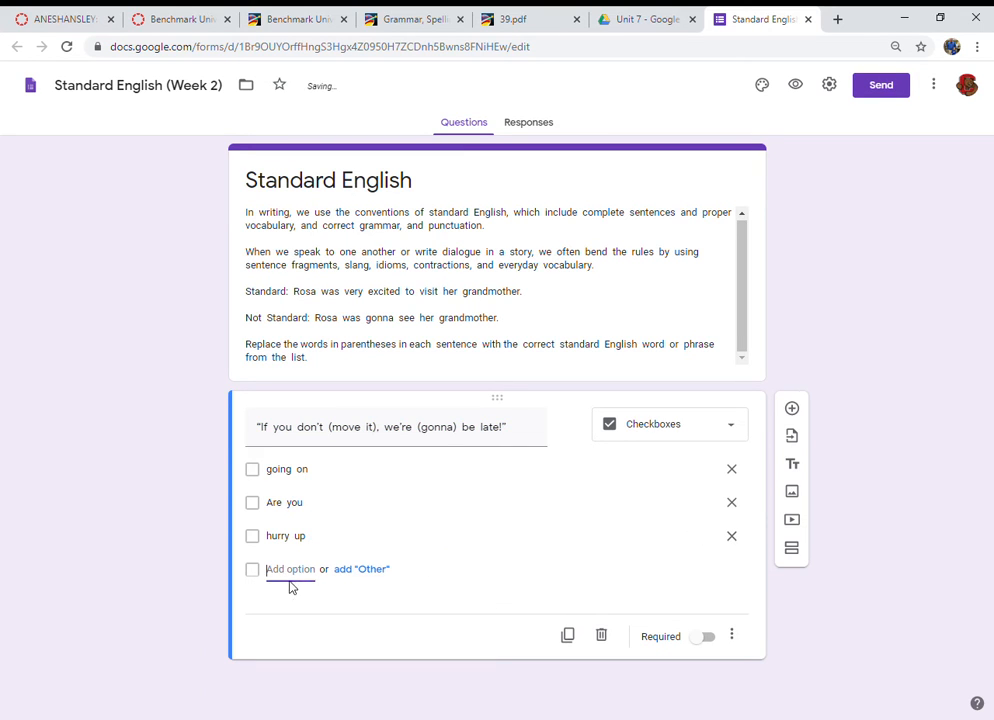
{"action": "key", "text": "ctrl+v"}
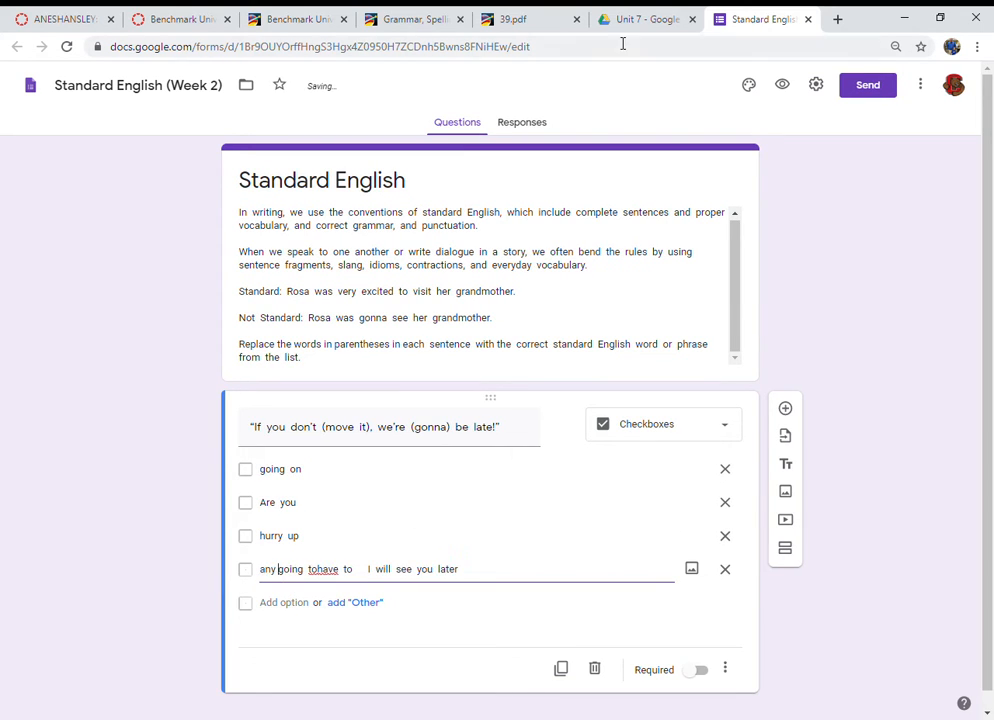
Step: Keep "any" in the fourth option and move the remaining choices into a new fifth option
{"action": "left_click", "coordinate": [636, 22]}
{"action": "left_click", "coordinate": [521, 21]}
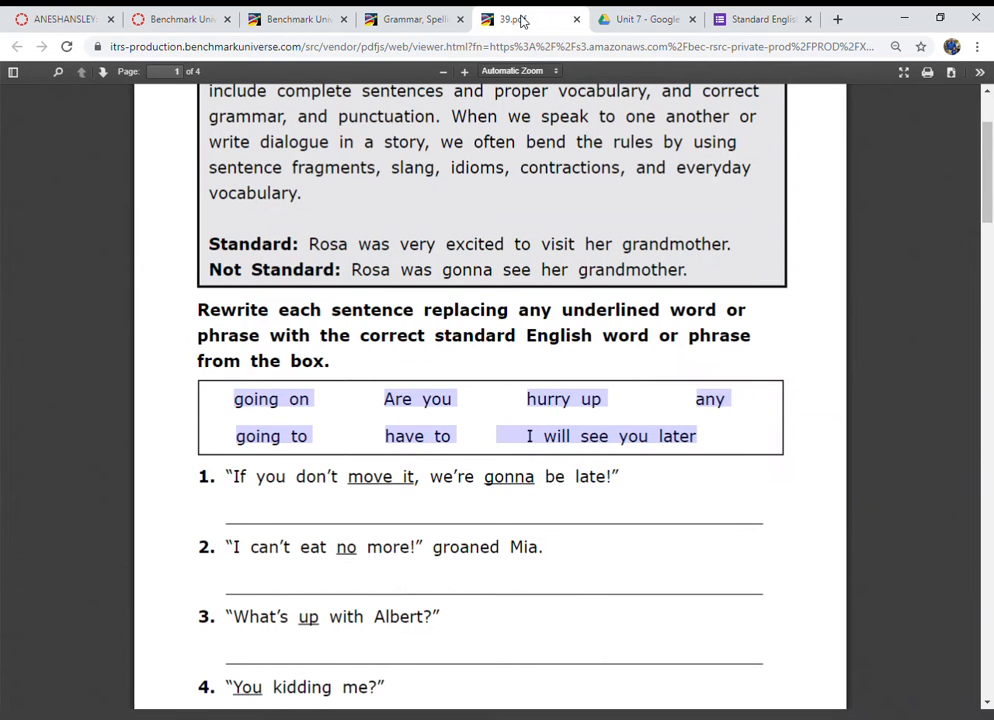
{"action": "left_click", "coordinate": [750, 18]}
{"action": "left_click_drag", "start_coordinate": [279, 570], "coordinate": [466, 591]}
{"action": "key", "text": "ctrl+x"}
{"action": "left_click", "coordinate": [282, 604]}
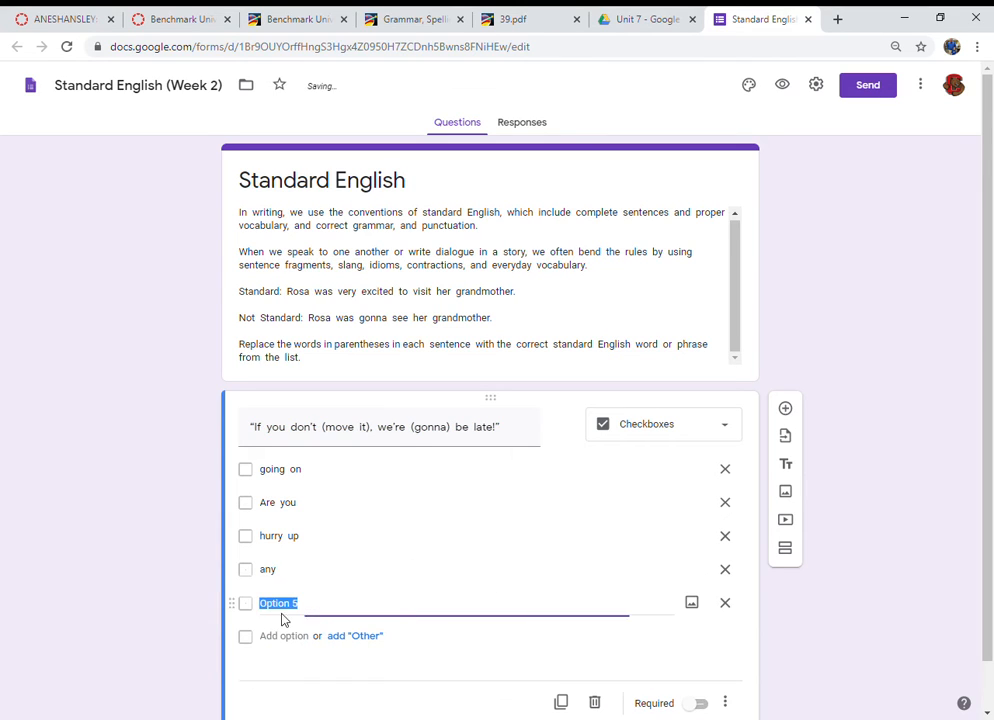
{"action": "key", "text": "ctrl+v"}
Step: Keep "going to" in the fifth option and move the remaining choices into a new sixth option
{"action": "left_click", "coordinate": [307, 610]}
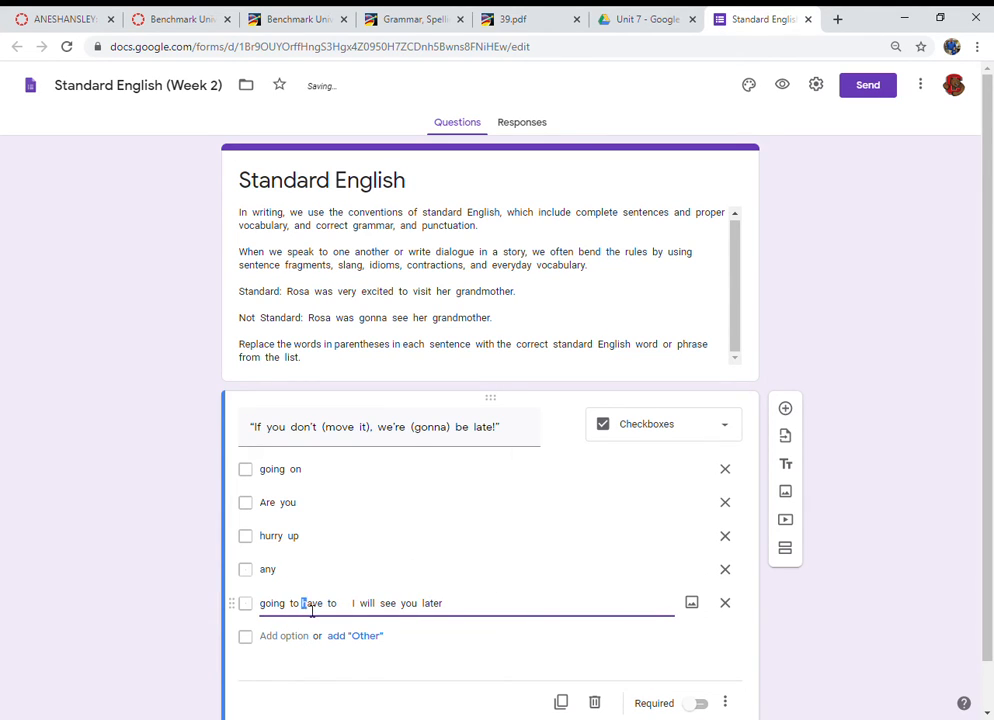
{"action": "left_click", "coordinate": [466, 618], "text": "shift"}
{"action": "key", "text": "ctrl+x"}
{"action": "left_click", "coordinate": [284, 640]}
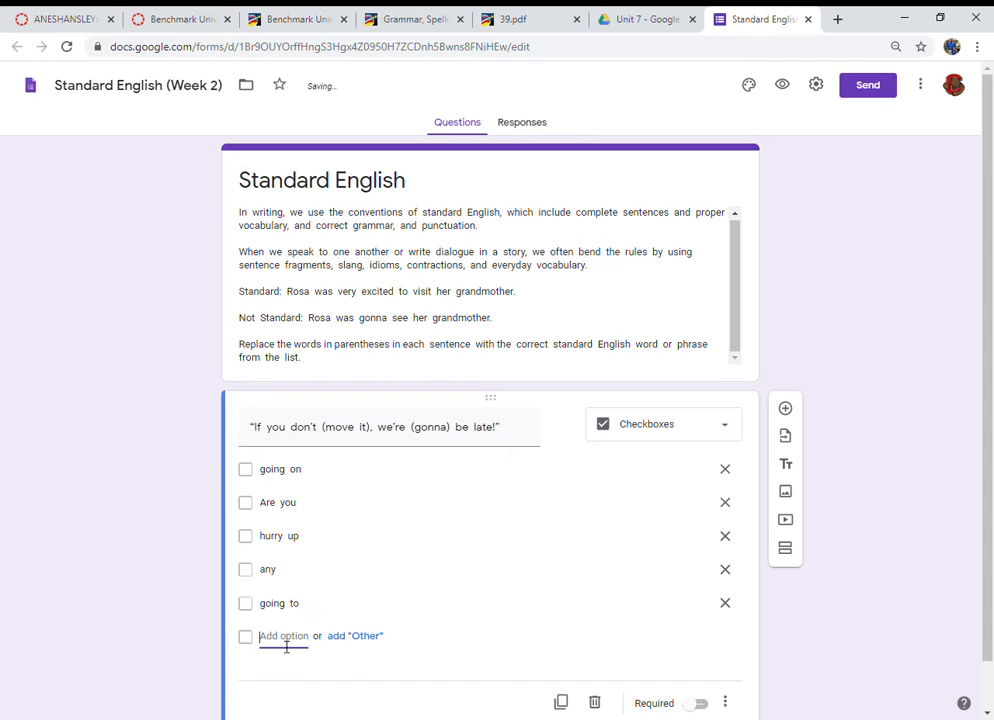
{"action": "key", "text": "ctrl+v"}
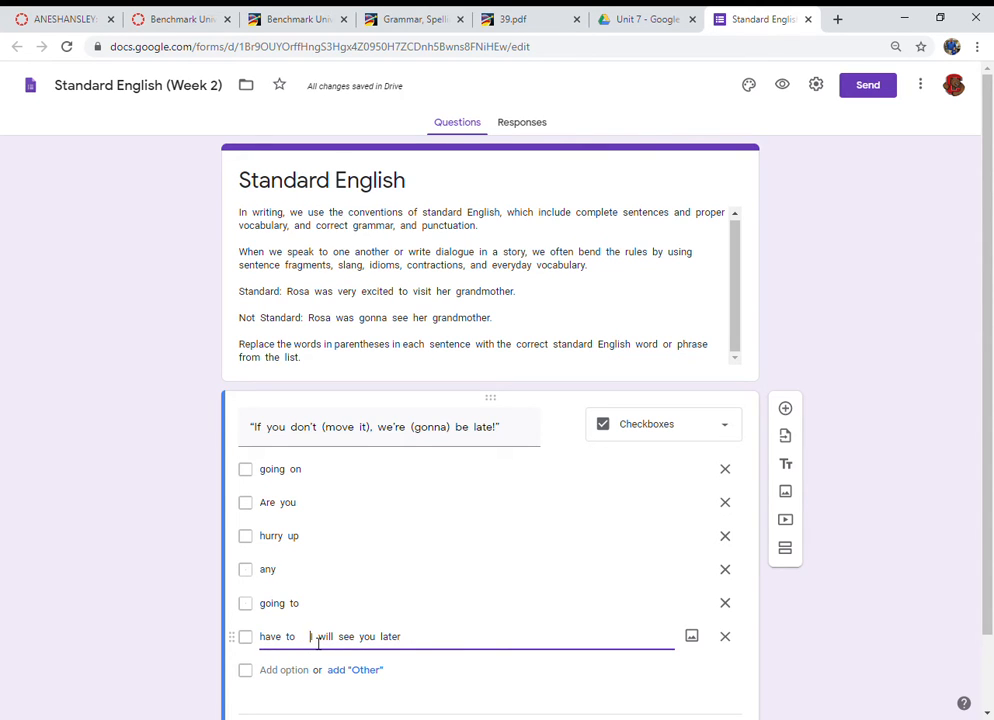
Step: Separate "have to" from "I will see you later", adding the latter as a seventh option
{"action": "left_click_drag", "start_coordinate": [311, 637], "coordinate": [455, 648]}
{"action": "key", "text": "BackSpace"}
{"action": "left_click", "coordinate": [300, 678]}
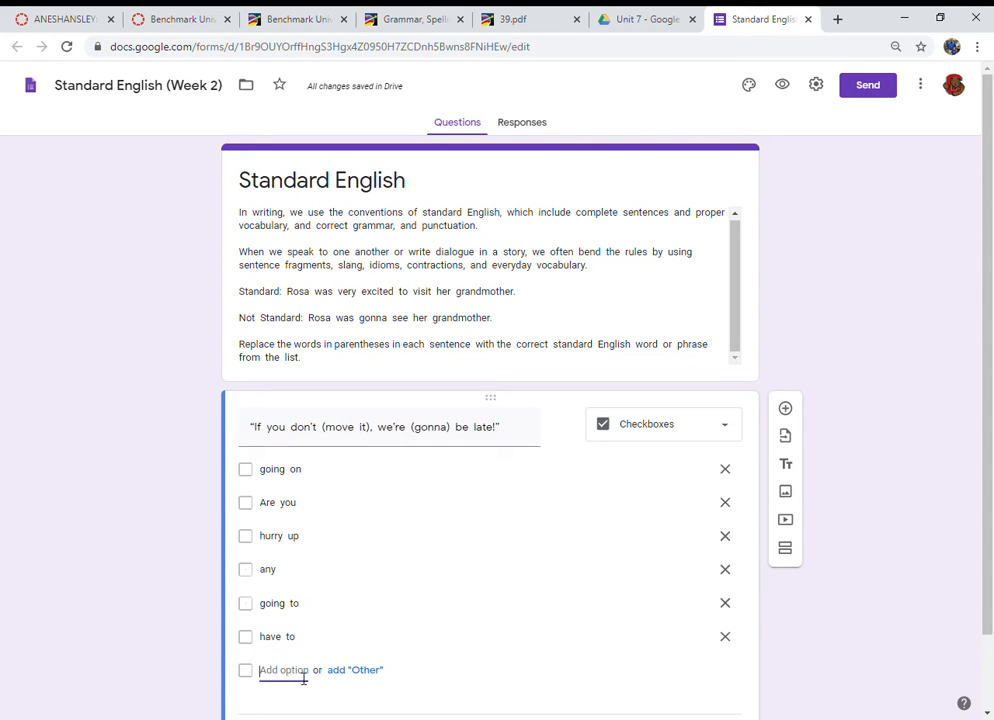
{"action": "key", "text": "ctrl+v"}
{"action": "scroll", "coordinate": [388, 595], "scroll_direction": "down", "scroll_amount": 1}
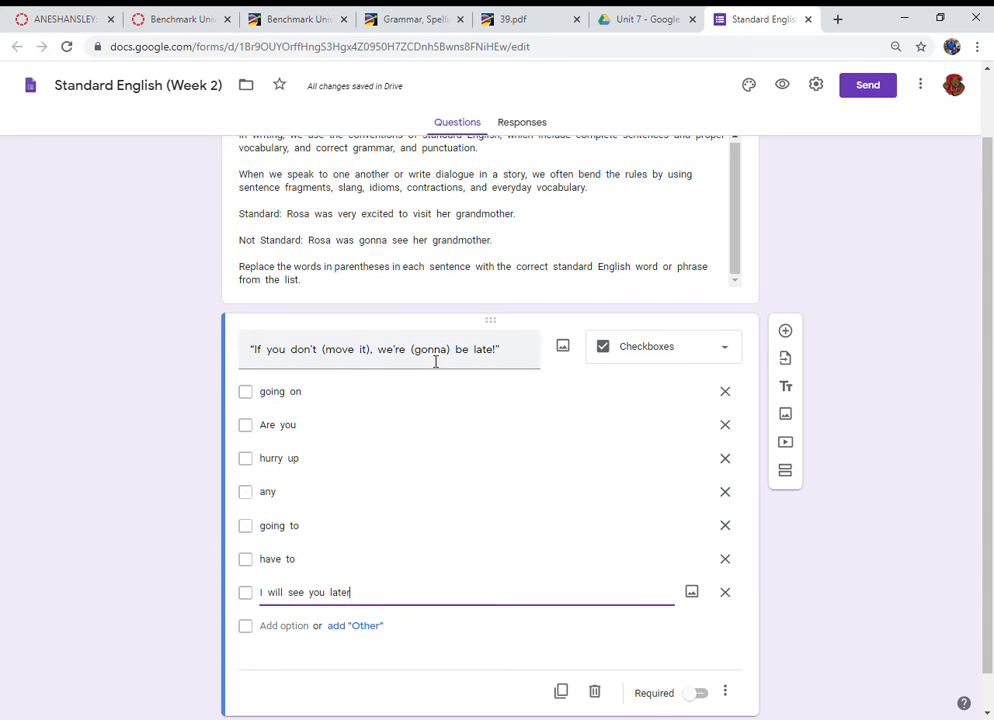
Step: Close the worksheet PDF tab and return to the Grammar, Spelling & Vocabulary Activity Book page
{"action": "left_click", "coordinate": [525, 22]}
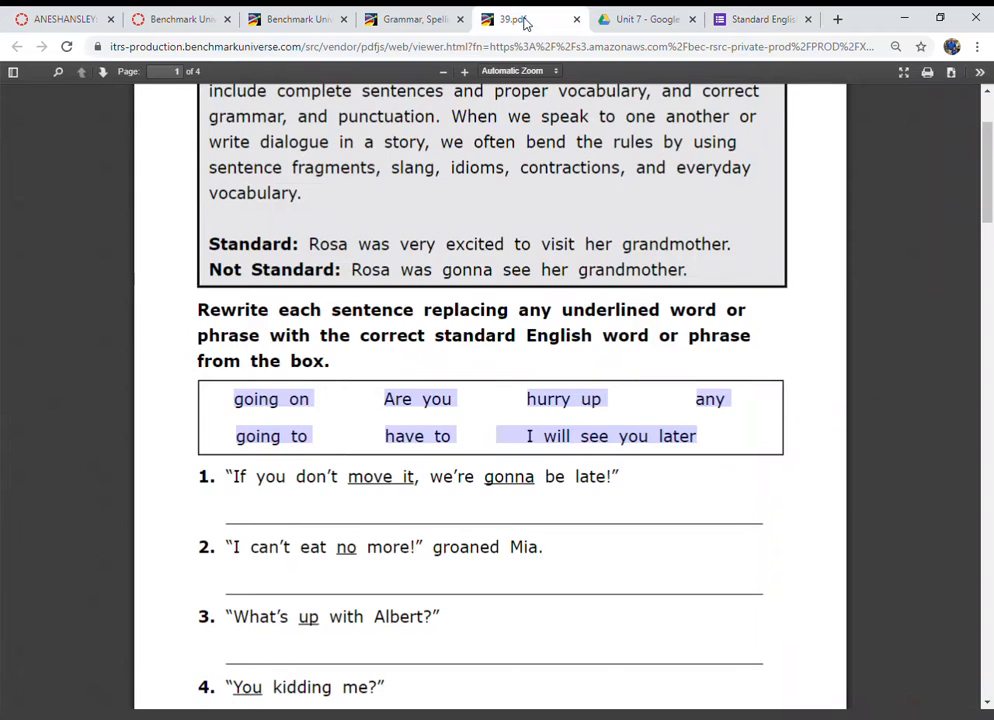
{"action": "left_click", "coordinate": [577, 20]}
{"action": "left_click", "coordinate": [401, 22]}
{"action": "mouse_move", "coordinate": [380, 287]}
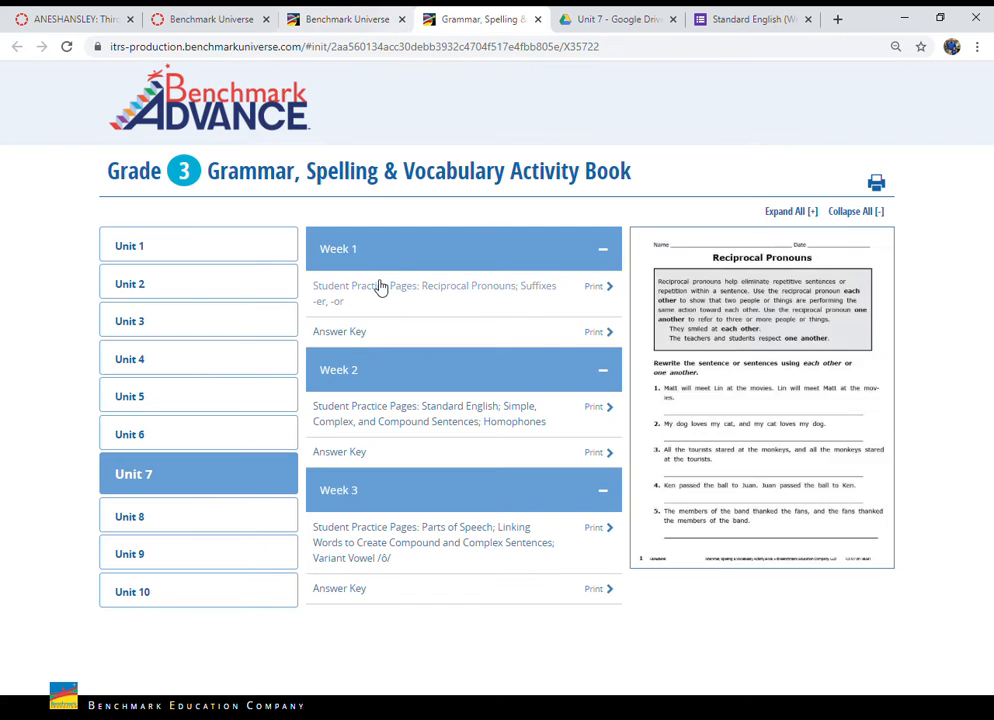
{"action": "mouse_move", "coordinate": [355, 342]}
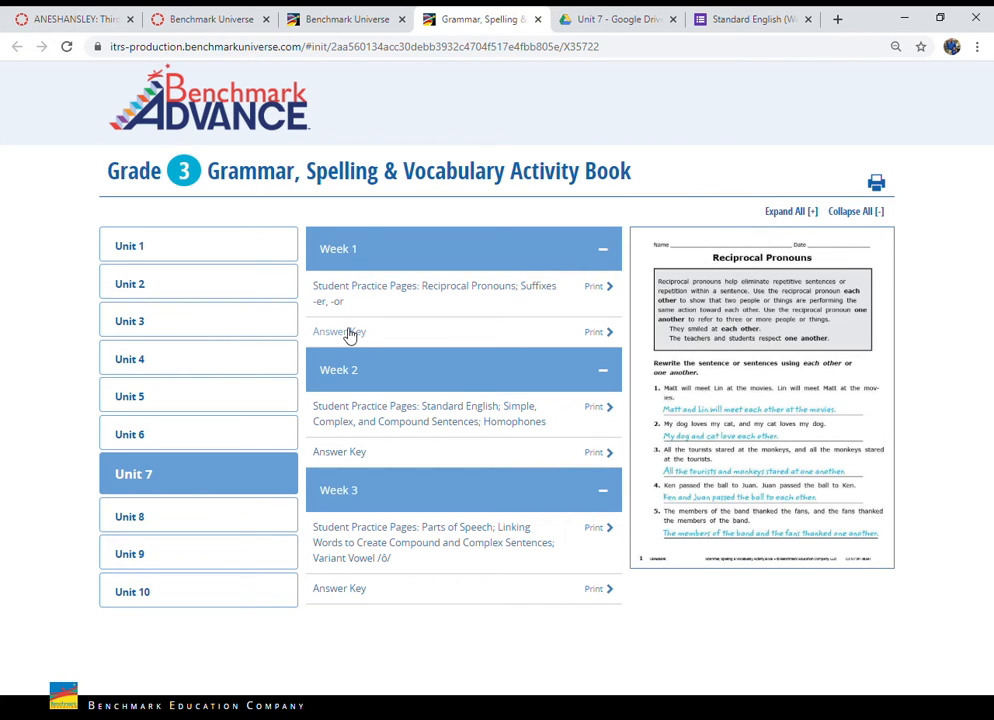
{"action": "left_click", "coordinate": [348, 333]}
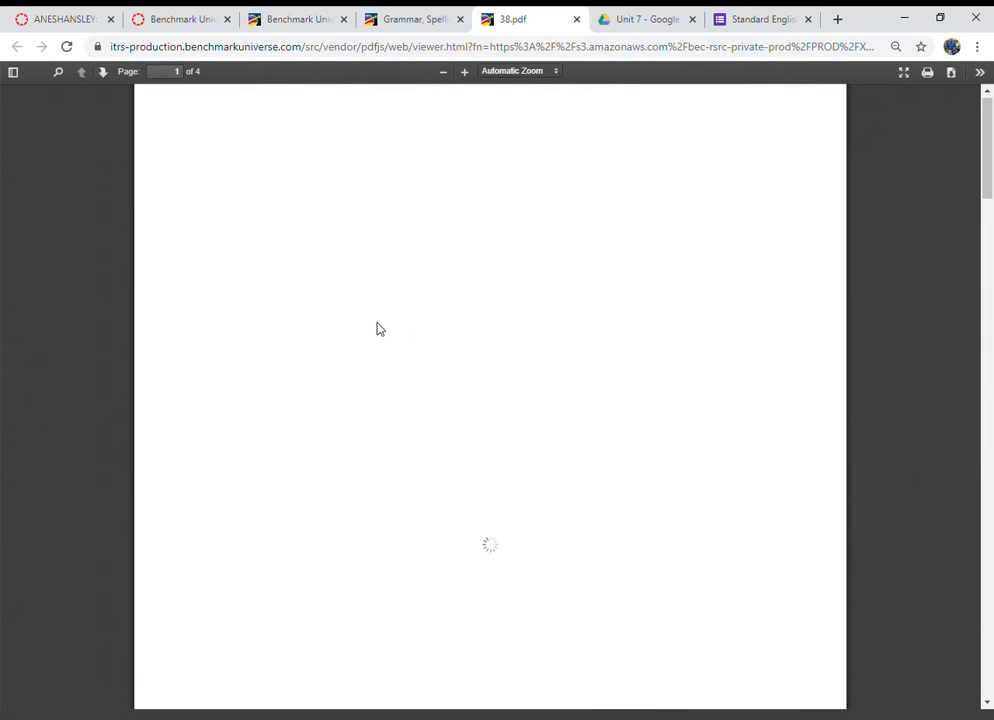
{"action": "scroll", "coordinate": [270, 470], "scroll_direction": "down", "scroll_amount": 1}
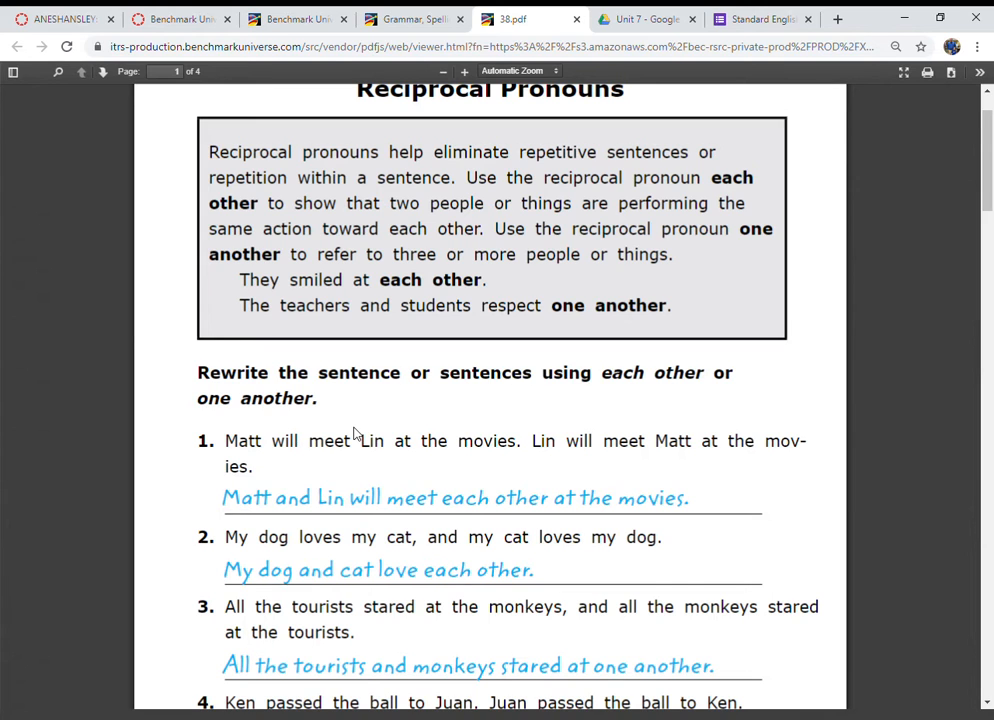
{"action": "scroll", "coordinate": [357, 434], "scroll_direction": "up", "scroll_amount": 1}
{"action": "left_click", "coordinate": [578, 21]}
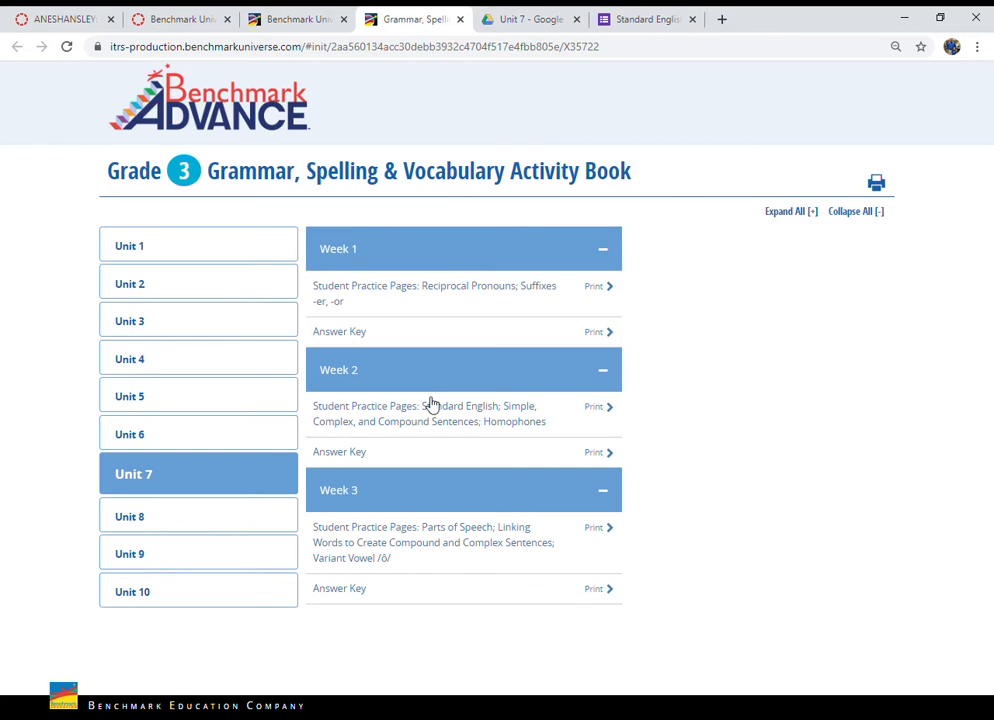
Step: Open the Unit 7 Week 2 answer key PDF and scroll to its answered sentences
{"action": "mouse_move", "coordinate": [373, 456]}
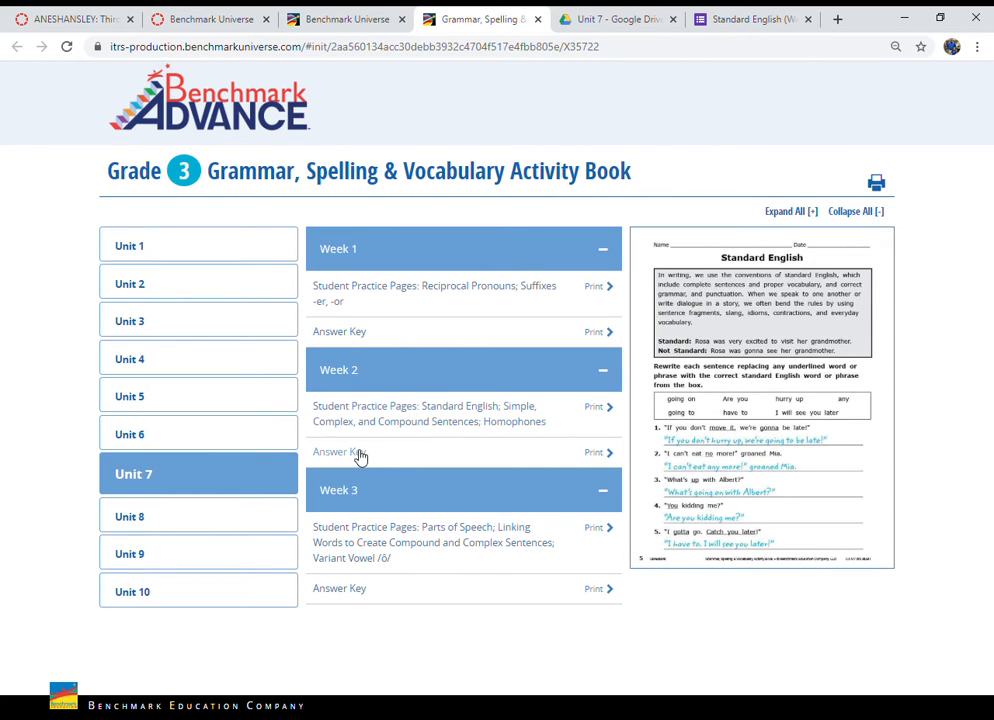
{"action": "left_click", "coordinate": [357, 455]}
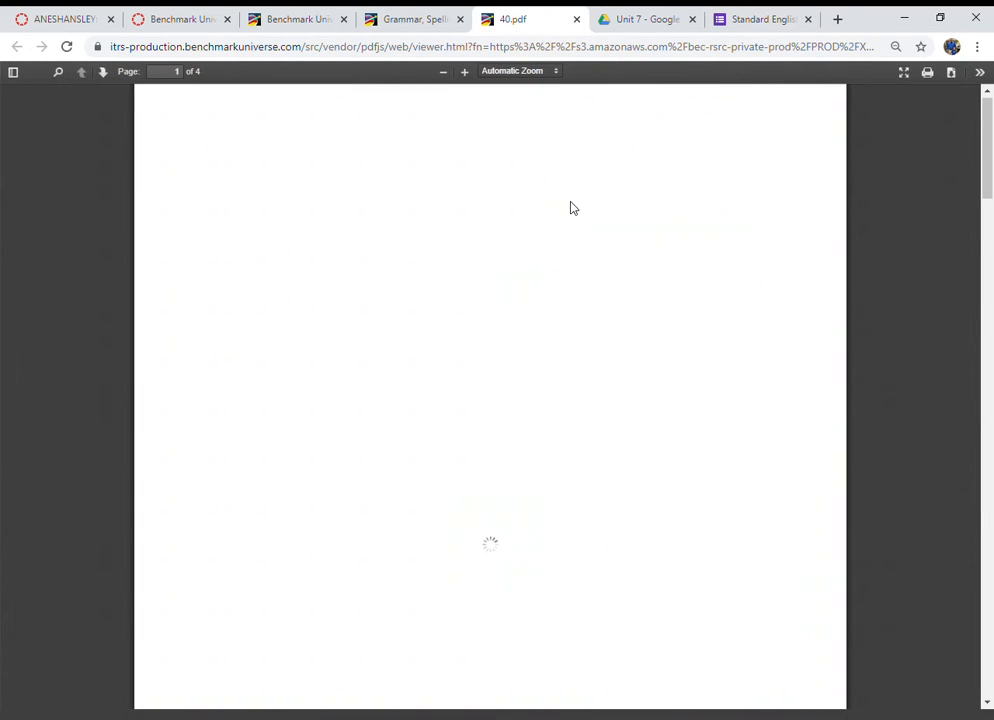
{"action": "scroll", "coordinate": [500, 378], "scroll_direction": "down", "scroll_amount": 3}
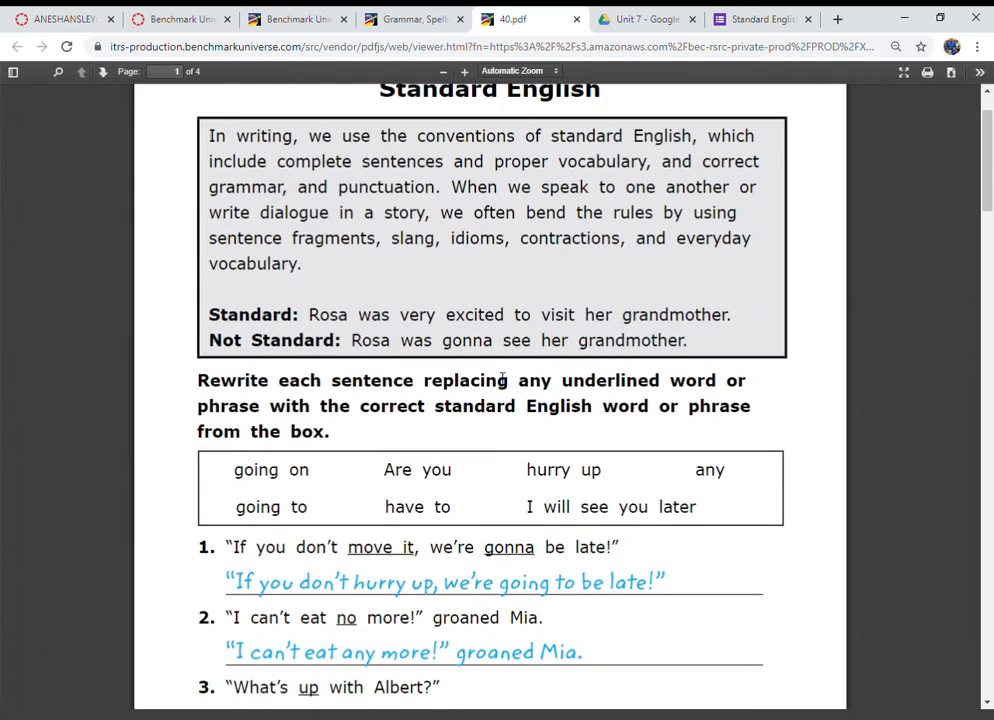
{"action": "scroll", "coordinate": [501, 378], "scroll_direction": "down", "scroll_amount": 2}
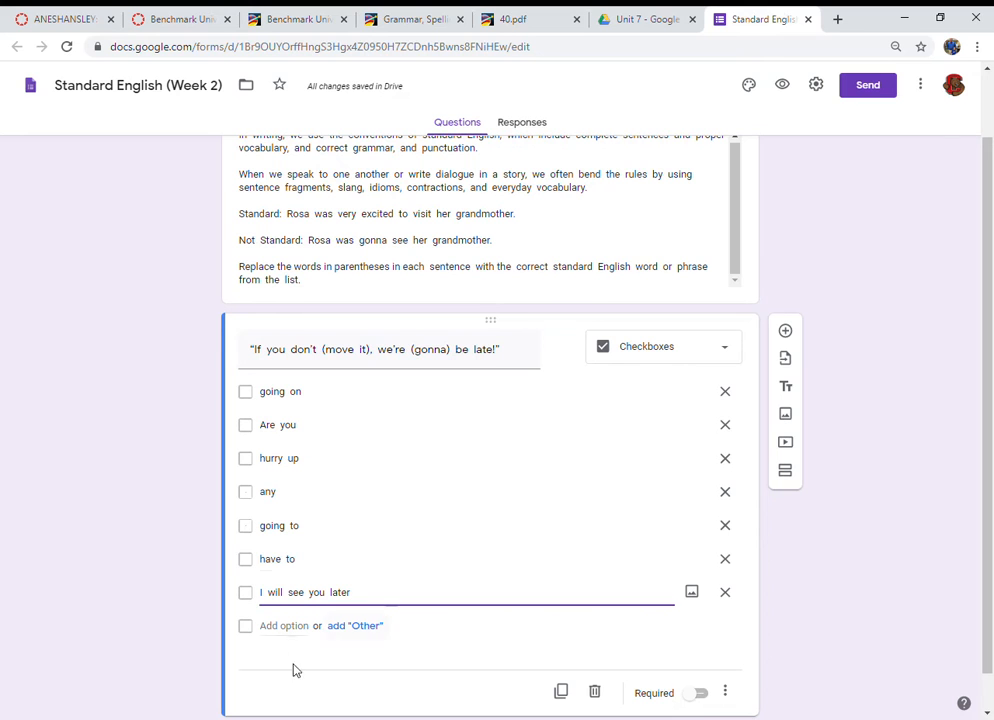
Step: Turn the form into a quiz in its settings, releasing grades immediately and keeping all respondent-can-see options checked
{"action": "scroll", "coordinate": [400, 630], "scroll_direction": "down", "scroll_amount": 1}
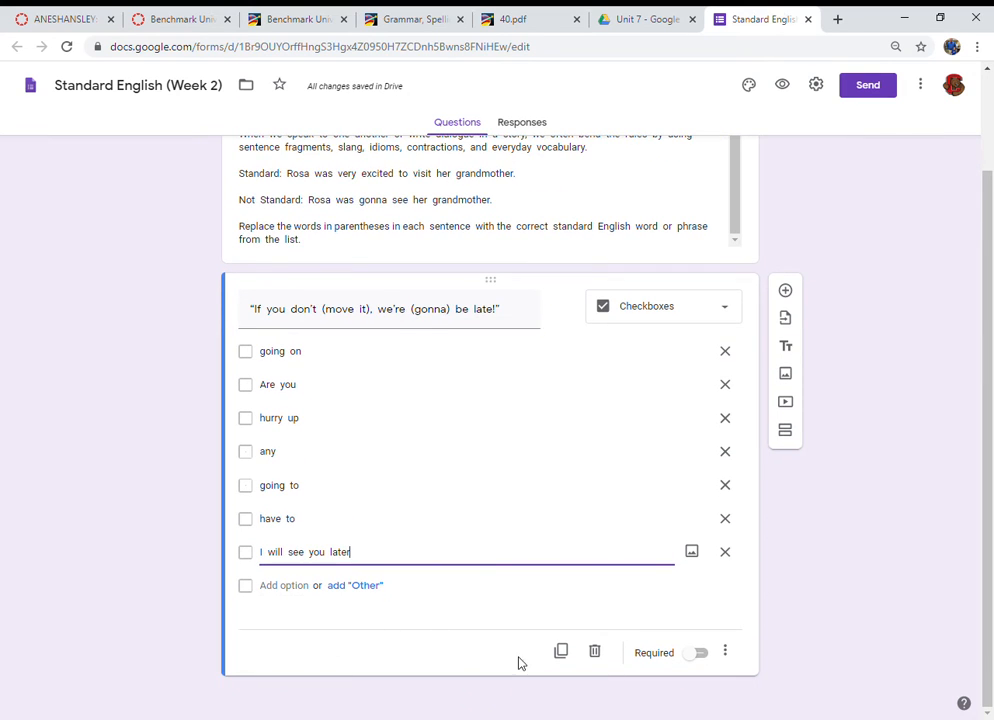
{"action": "left_click", "coordinate": [737, 652]}
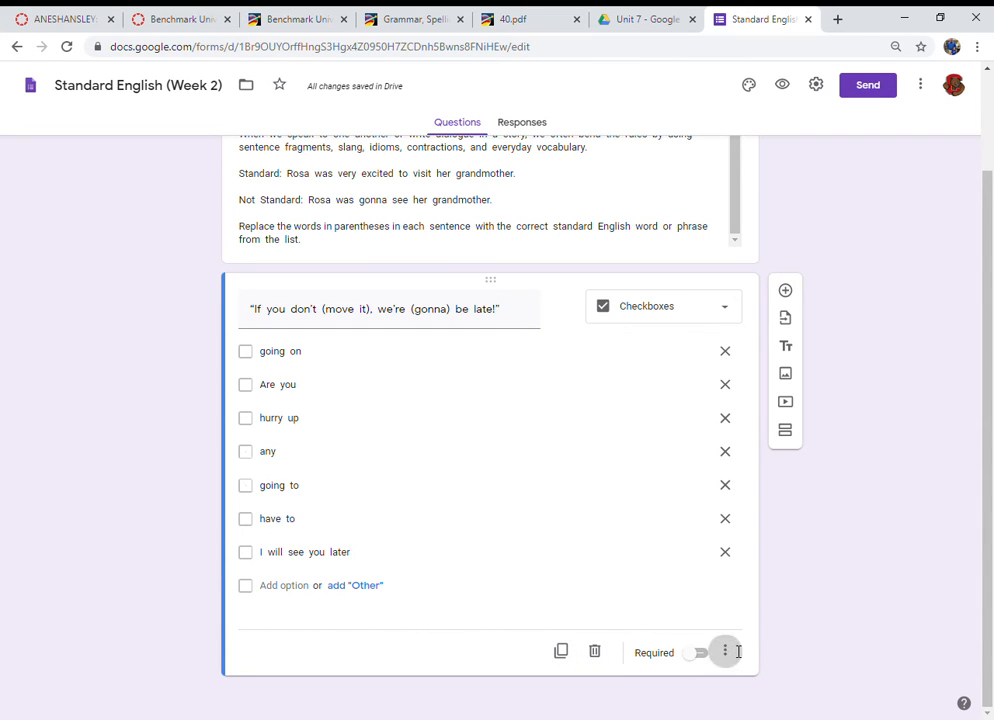
{"action": "left_click", "coordinate": [827, 521]}
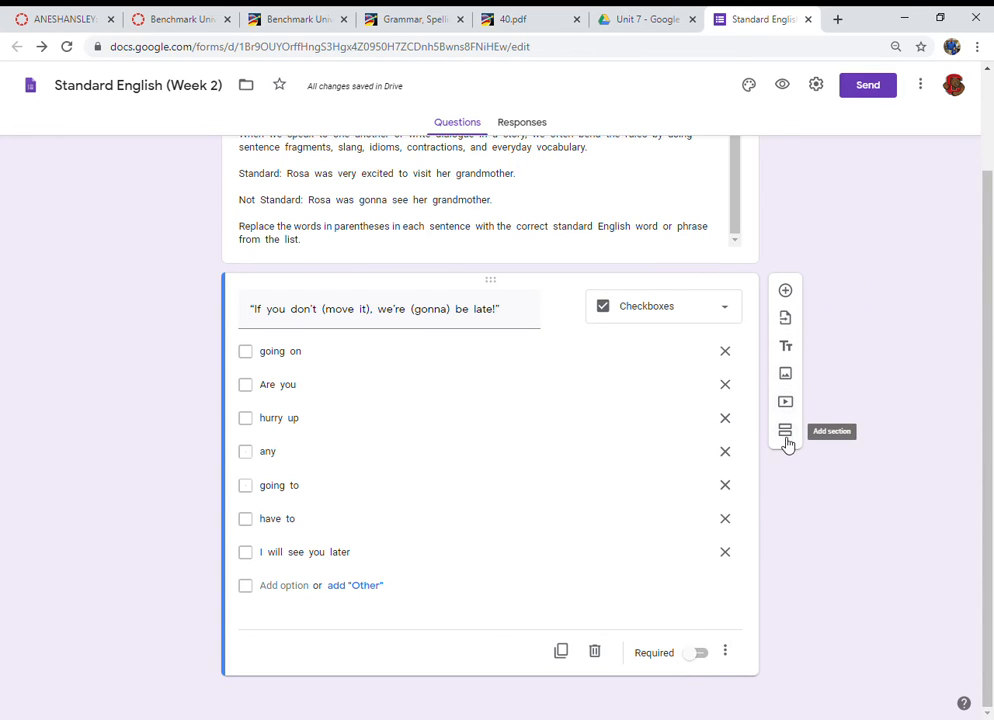
{"action": "scroll", "coordinate": [643, 470], "scroll_direction": "up", "scroll_amount": 2}
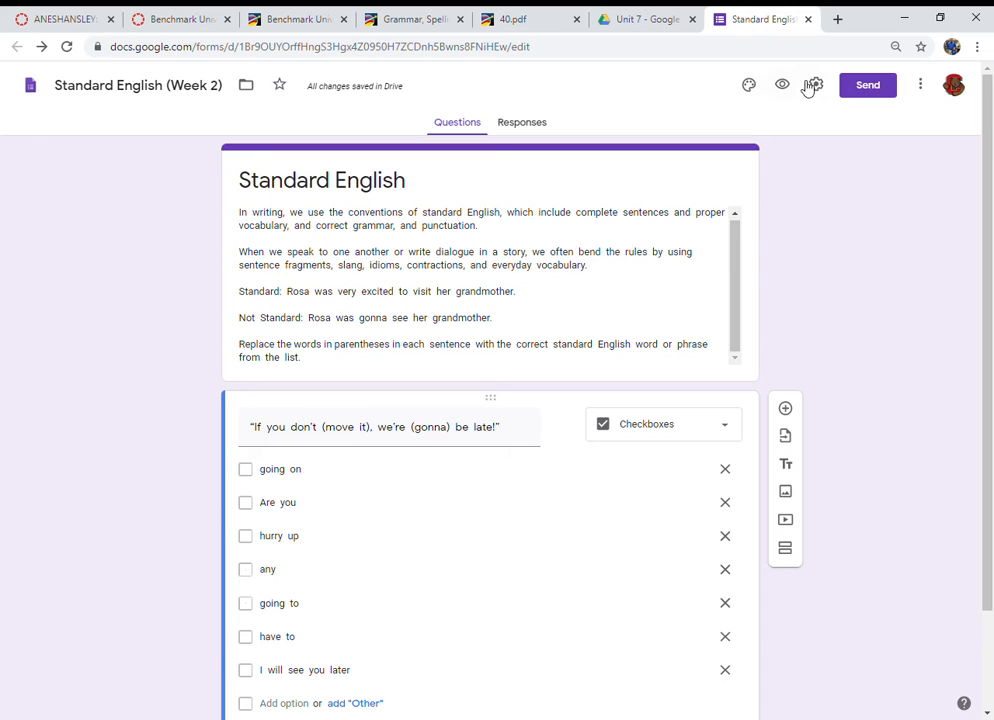
{"action": "left_click", "coordinate": [817, 87]}
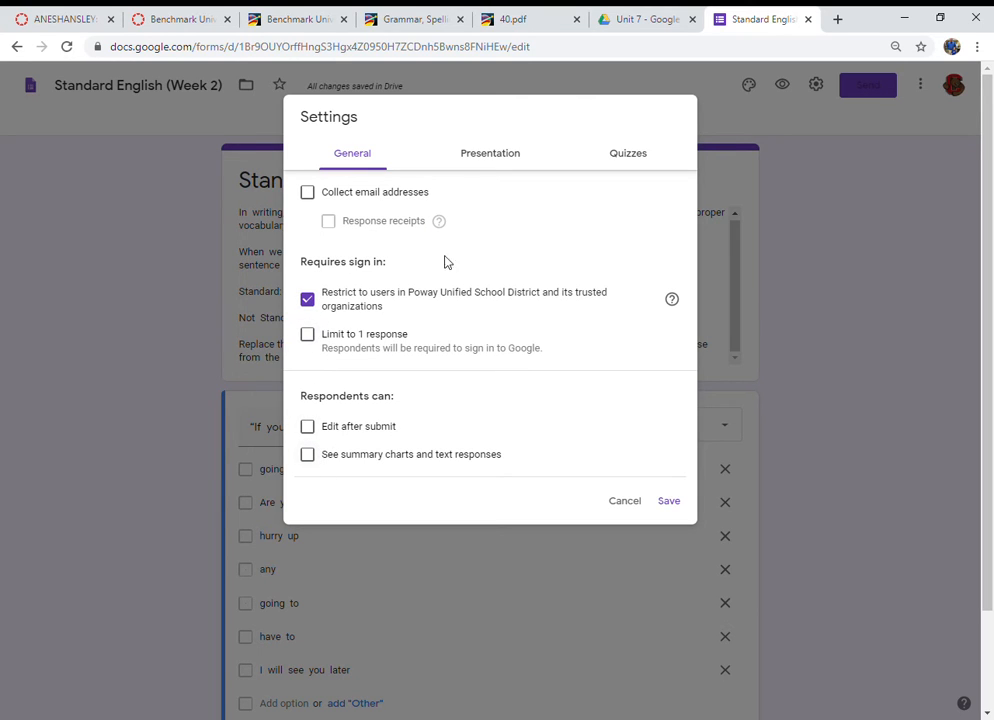
{"action": "left_click", "coordinate": [491, 162]}
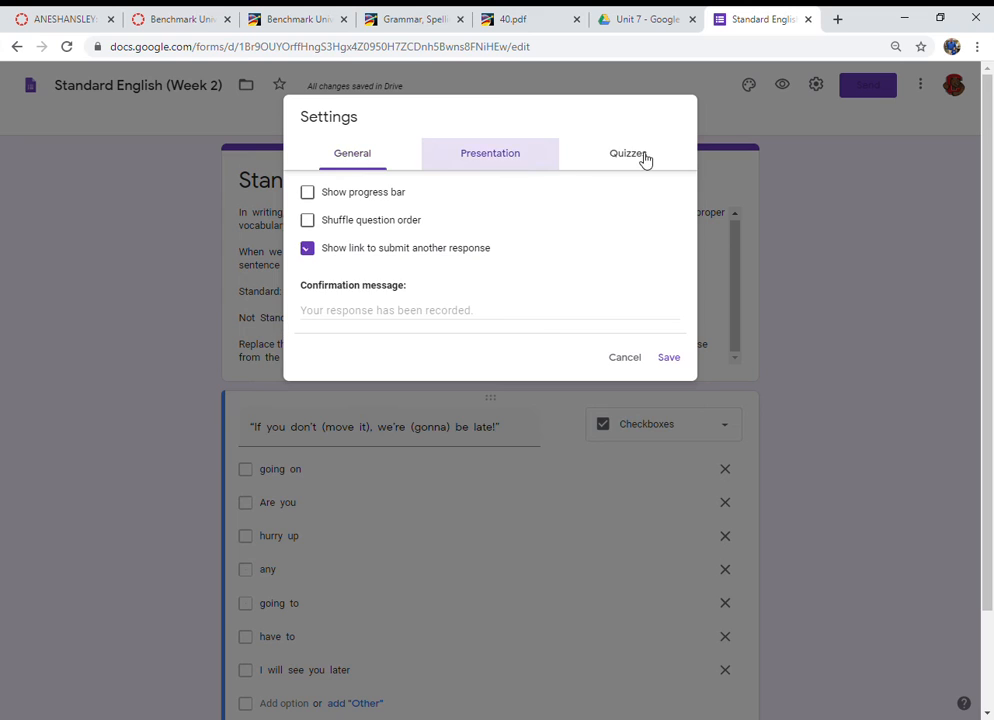
{"action": "left_click", "coordinate": [644, 158]}
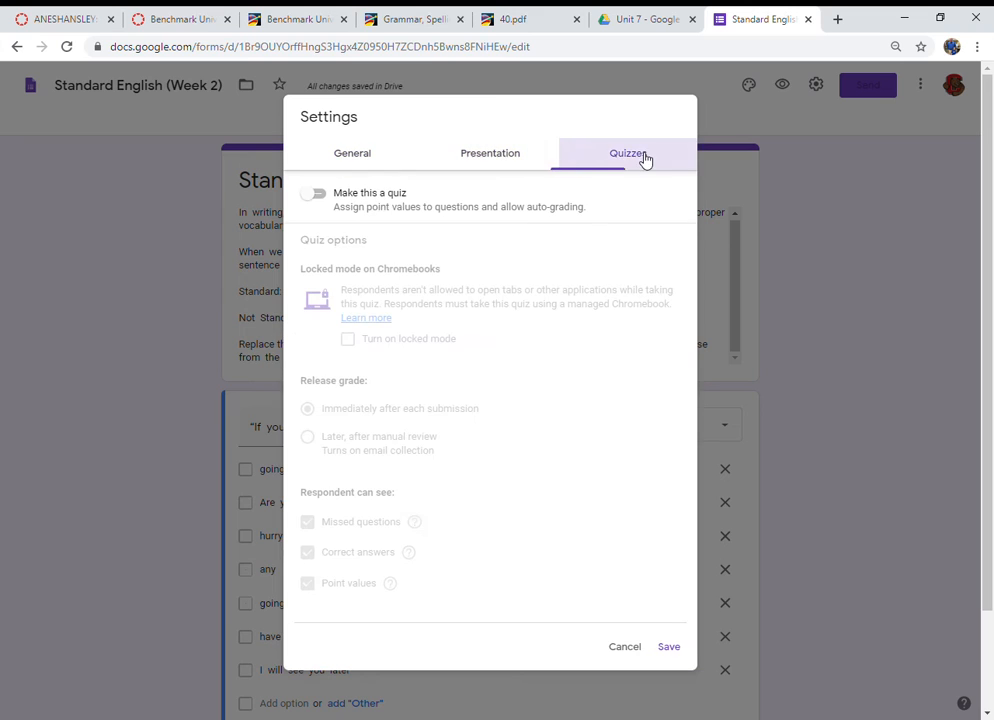
{"action": "left_click", "coordinate": [315, 195]}
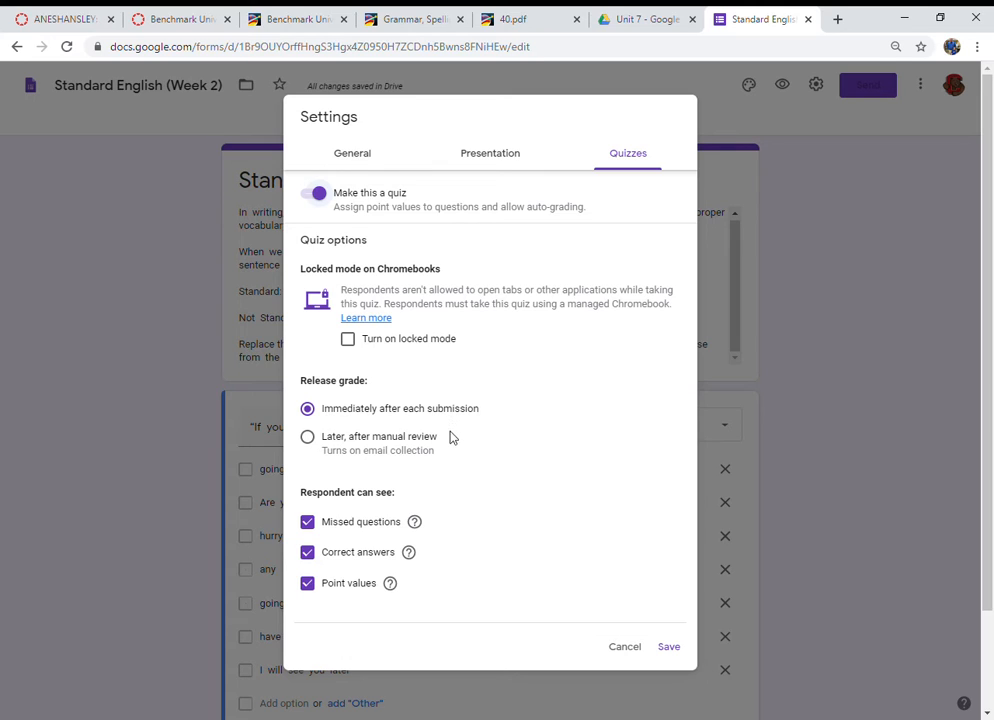
{"action": "left_click", "coordinate": [309, 585]}
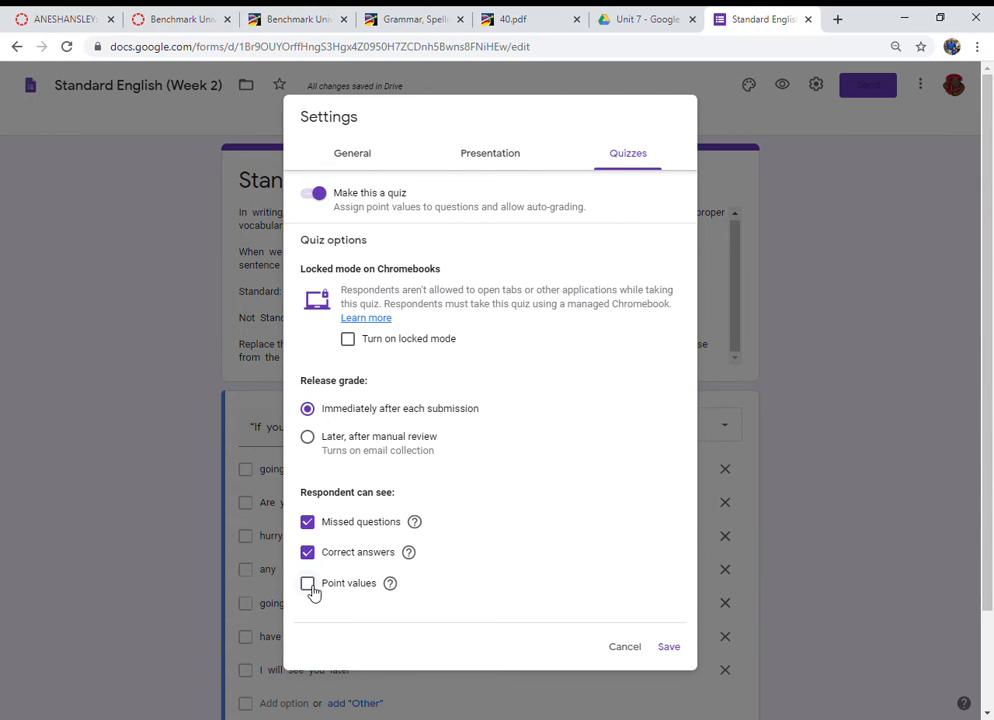
{"action": "left_click", "coordinate": [310, 588]}
{"action": "left_click", "coordinate": [670, 648]}
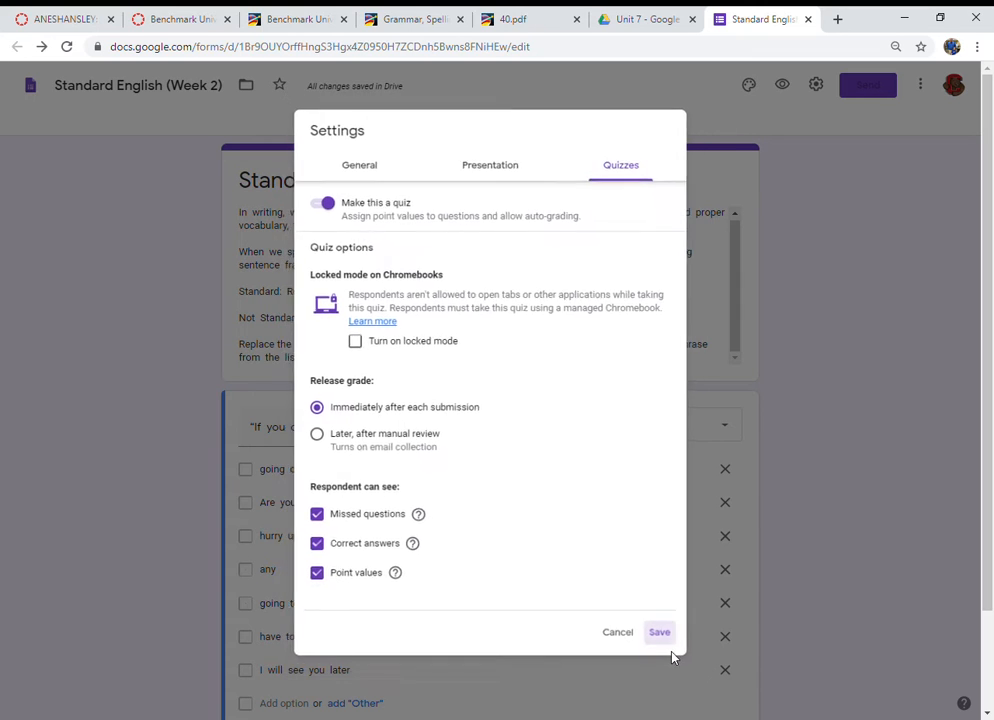
Step: Set the first question's answer key to "hurry up" and "going to", worth 2 points
{"action": "scroll", "coordinate": [590, 557], "scroll_direction": "down", "scroll_amount": 2}
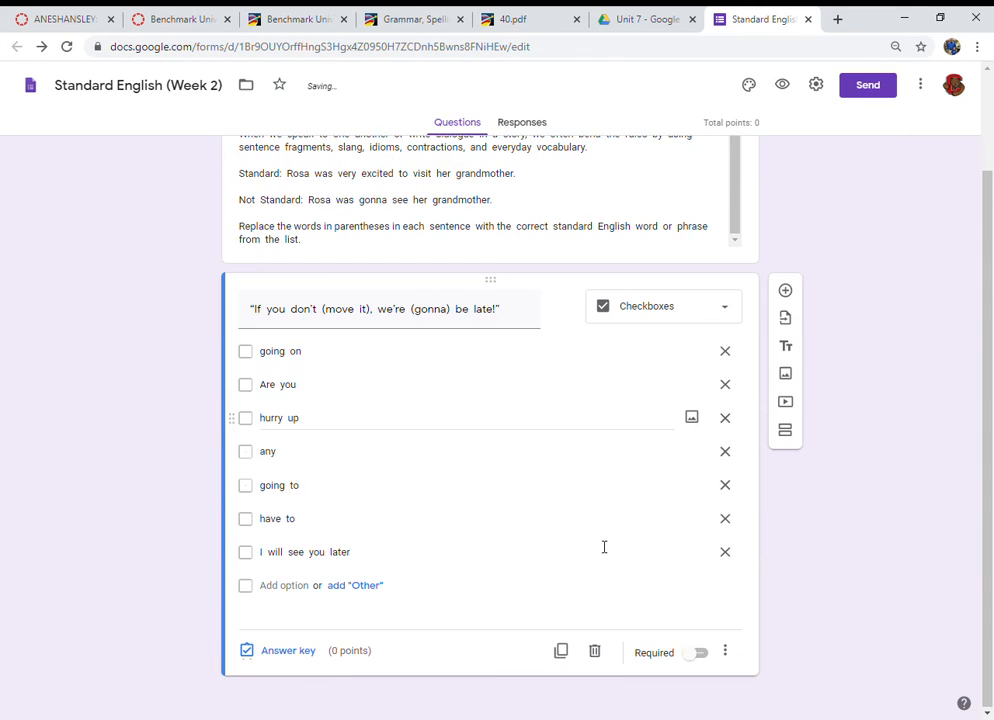
{"action": "left_click", "coordinate": [280, 653]}
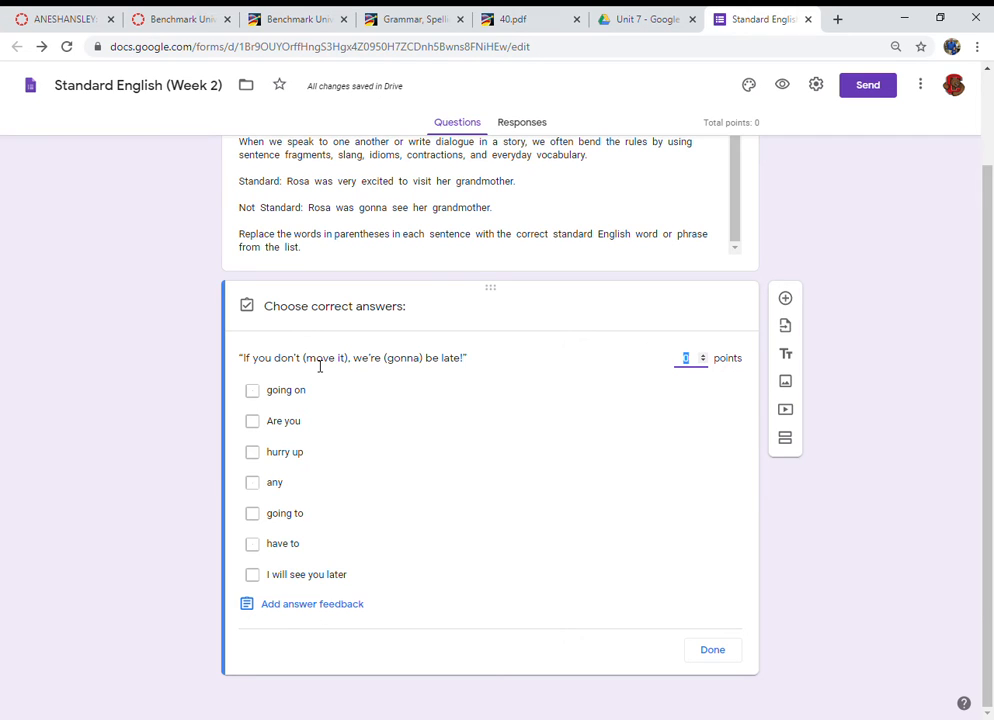
{"action": "left_click", "coordinate": [253, 454]}
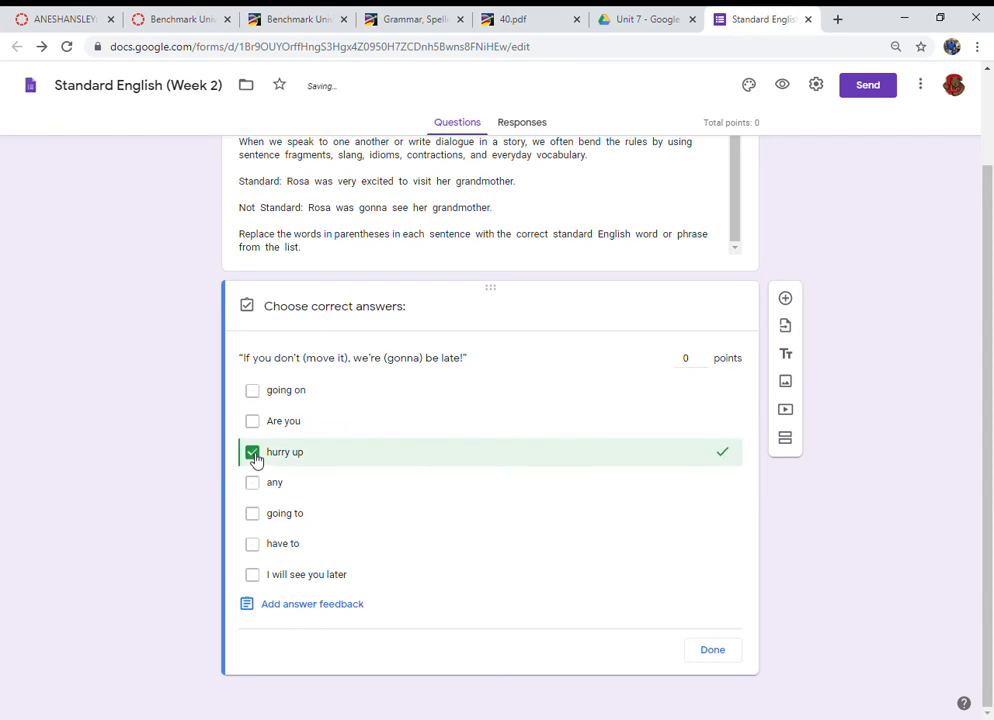
{"action": "left_click", "coordinate": [256, 515]}
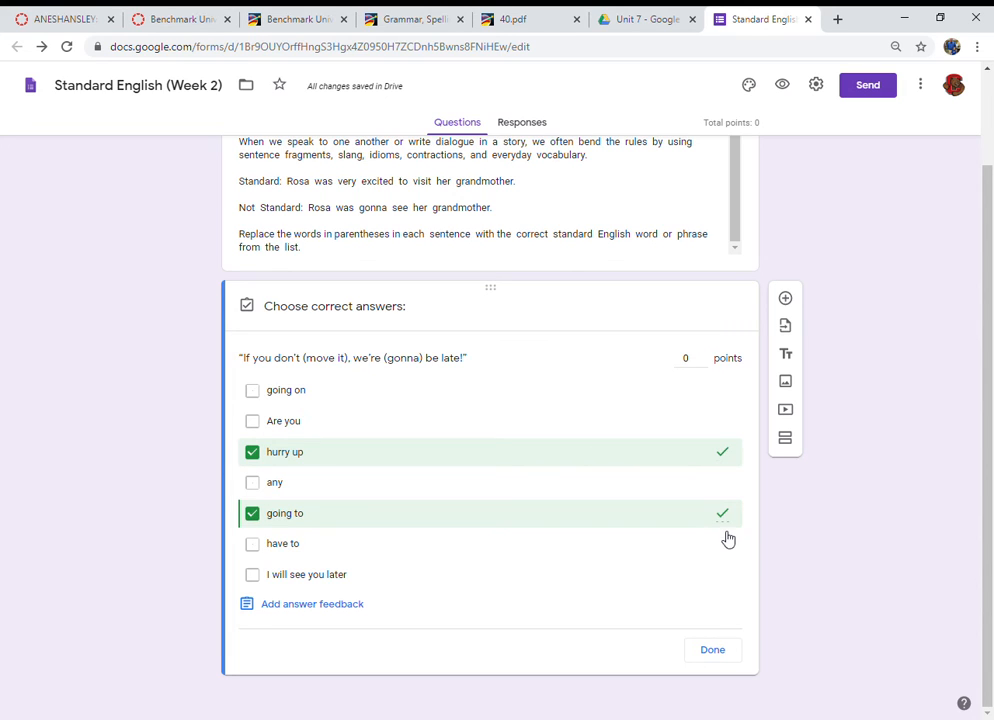
{"action": "left_click", "coordinate": [714, 662]}
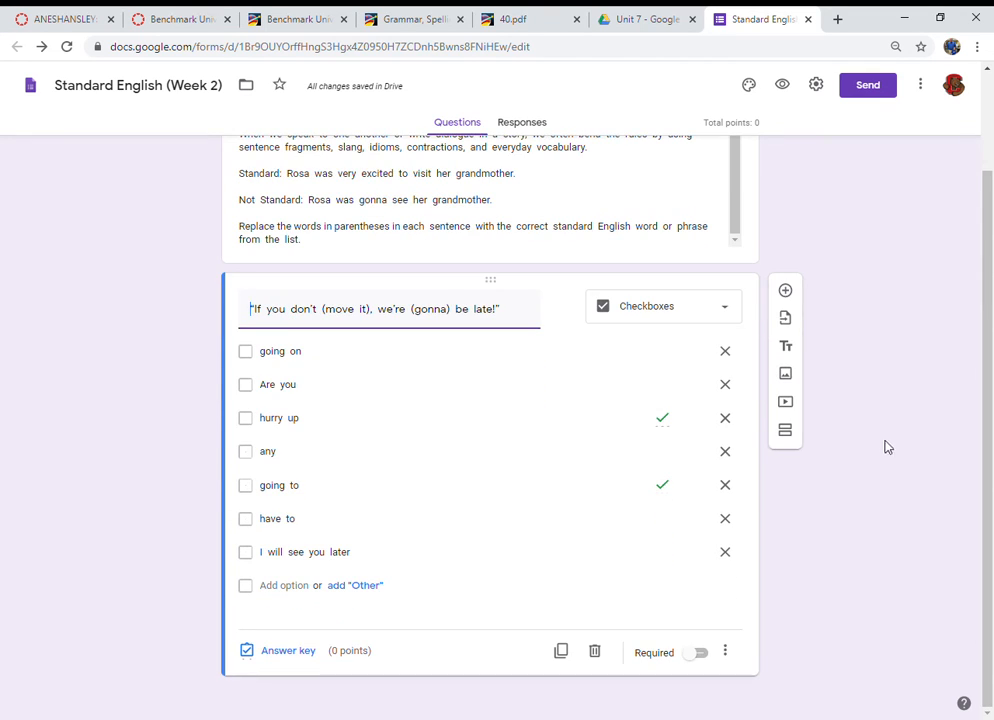
{"action": "left_click", "coordinate": [296, 655]}
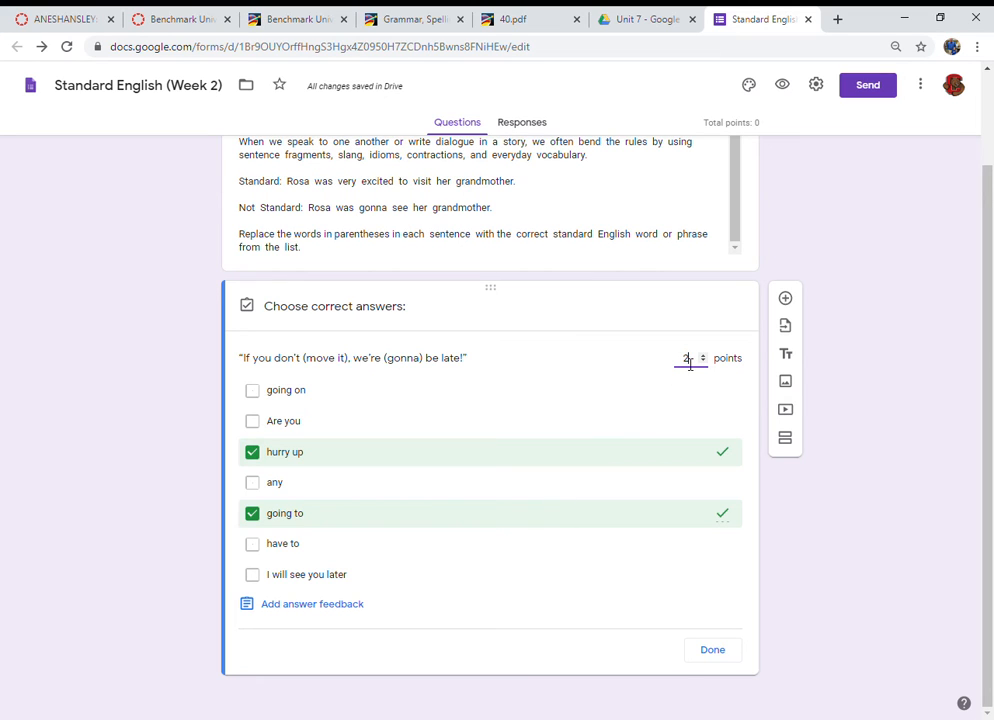
{"action": "left_click", "coordinate": [711, 659]}
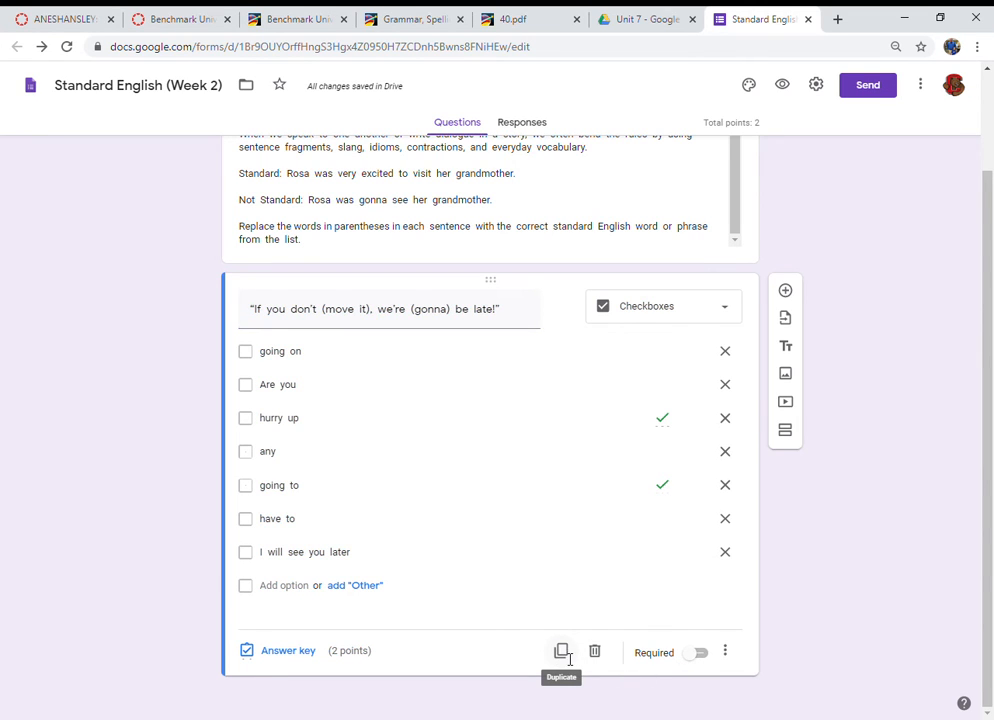
Step: Duplicate the first question and replace the copy's title with the second worksheet sentence, "I can't eat no more!" groaned Mia
{"action": "left_click", "coordinate": [562, 652]}
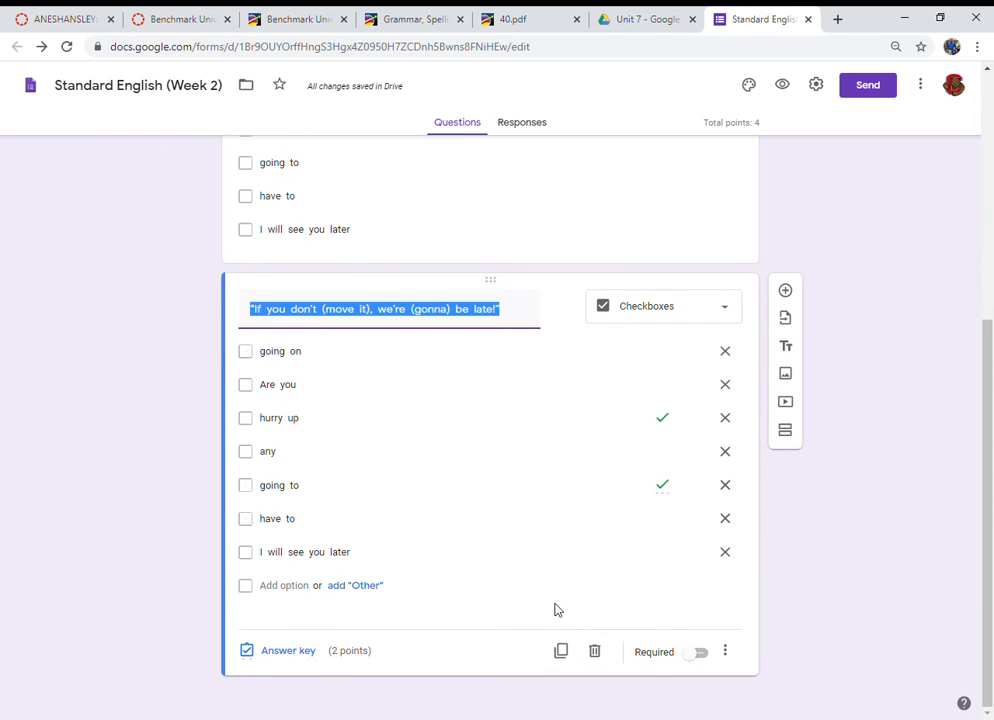
{"action": "left_click", "coordinate": [524, 16]}
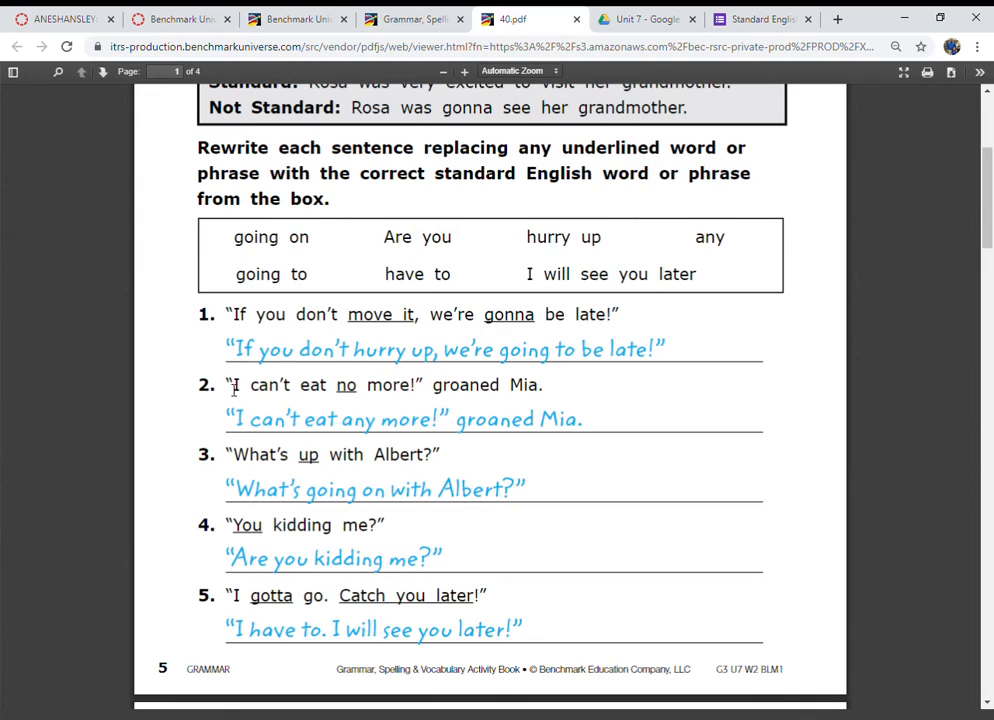
{"action": "left_click_drag", "start_coordinate": [234, 388], "coordinate": [548, 395]}
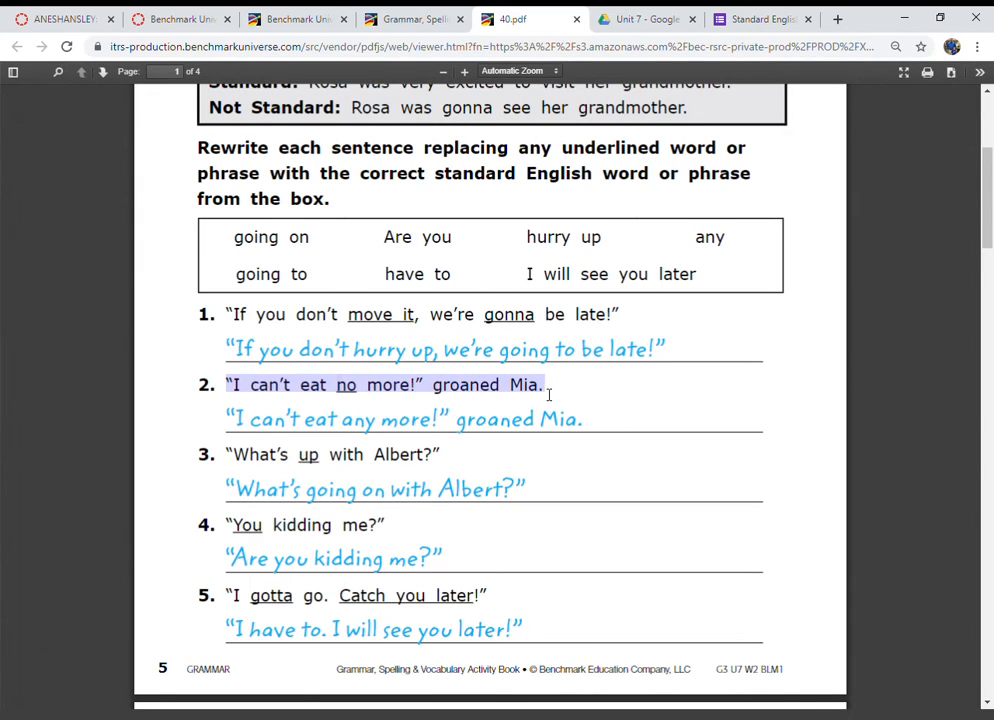
{"action": "left_click", "coordinate": [730, 14]}
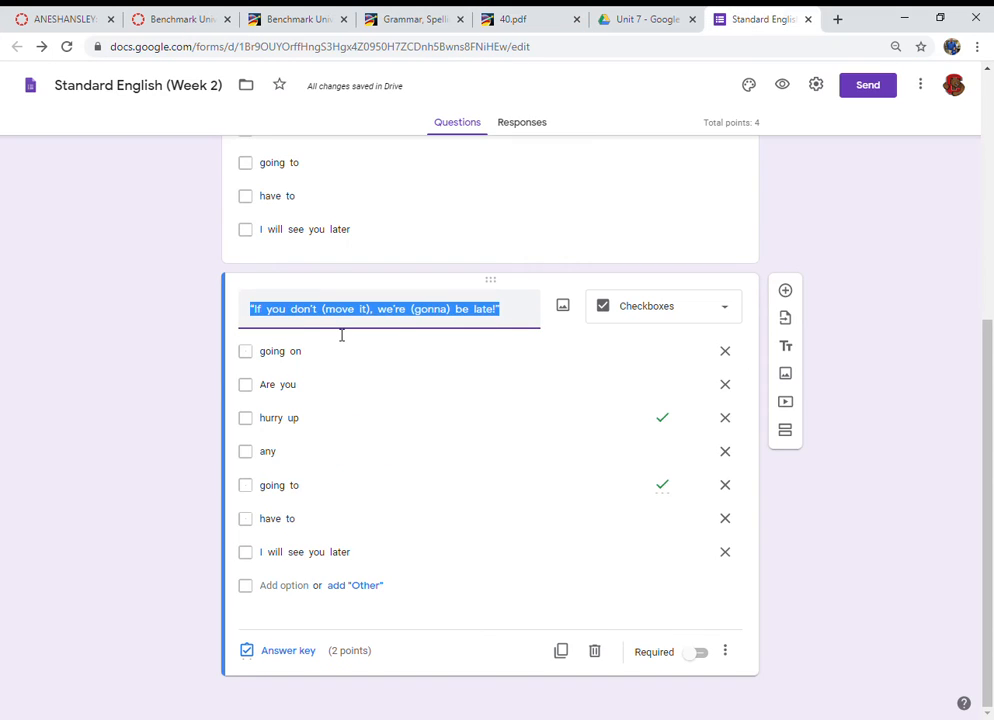
{"action": "key", "text": "ctrl+v"}
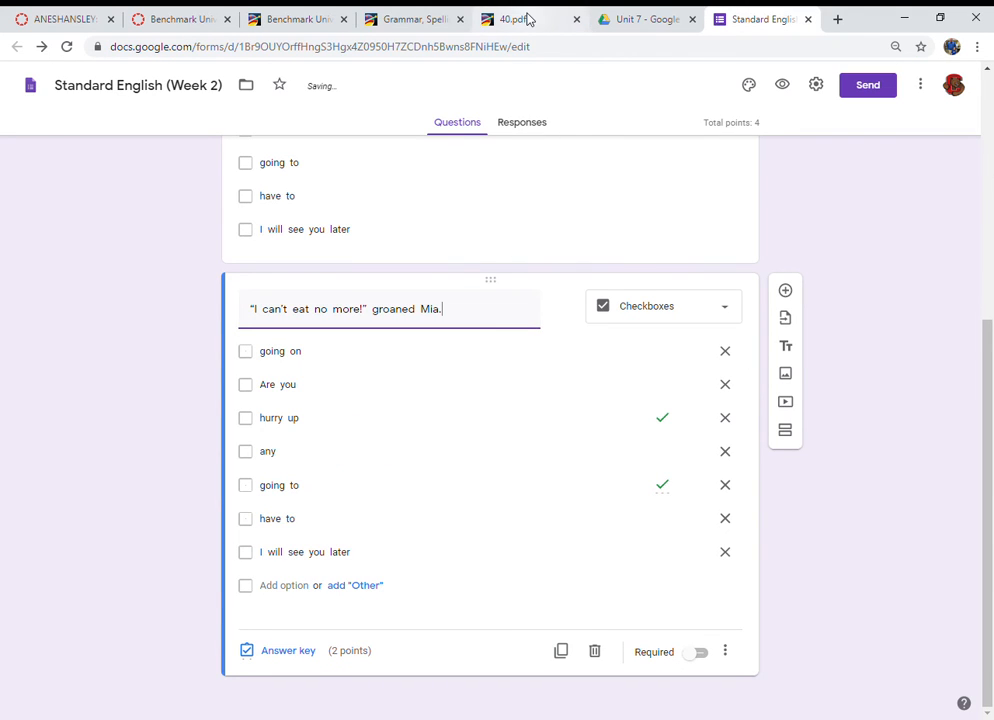
Step: Compare with the worksheet and put parentheses around "no" in the second question's title
{"action": "left_click", "coordinate": [529, 19]}
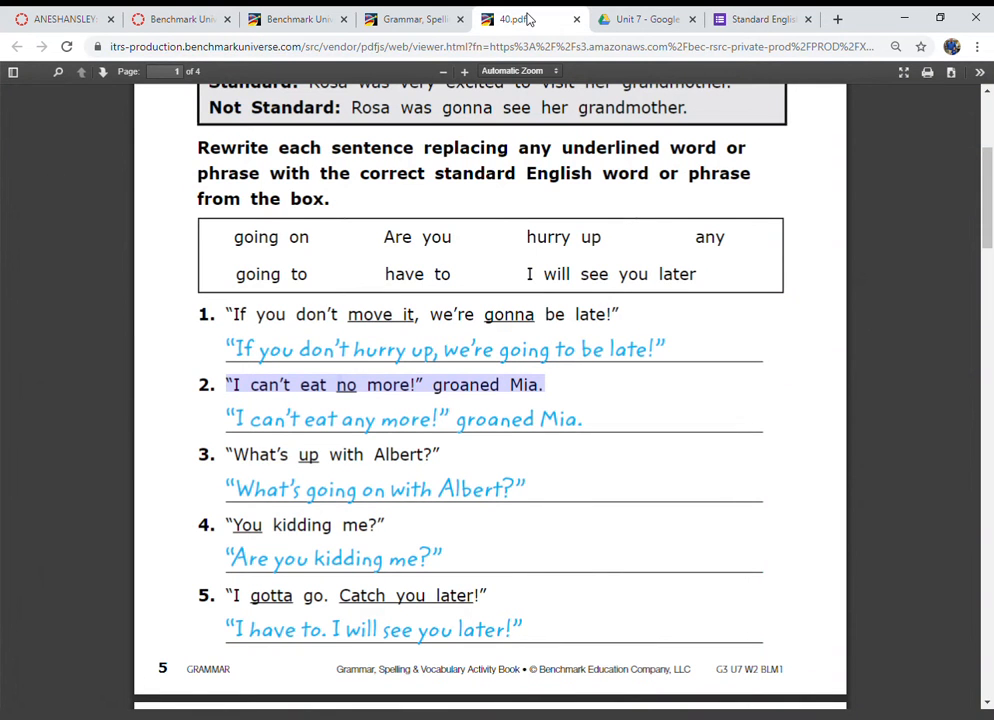
{"action": "left_click", "coordinate": [768, 20]}
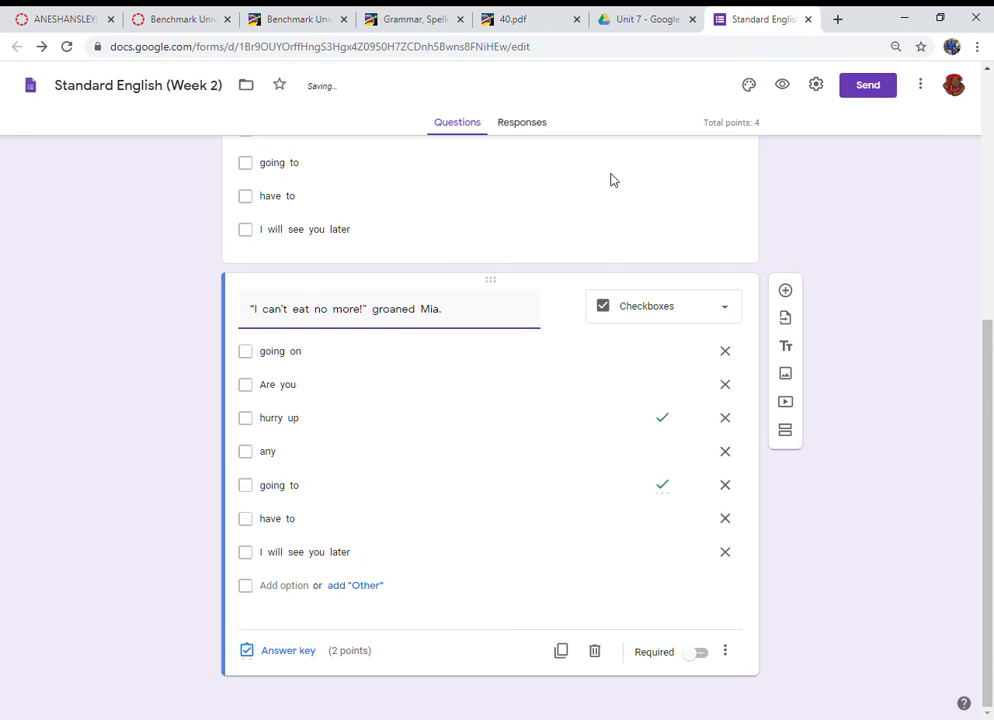
{"action": "left_click", "coordinate": [316, 311]}
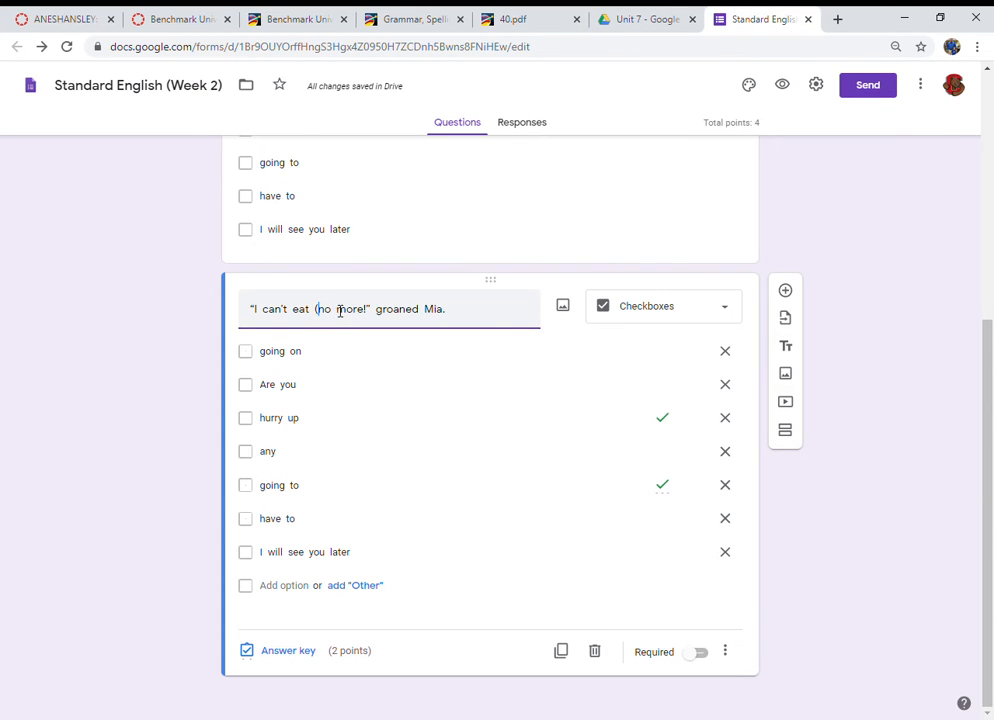
{"action": "type", "text": "(no)"}
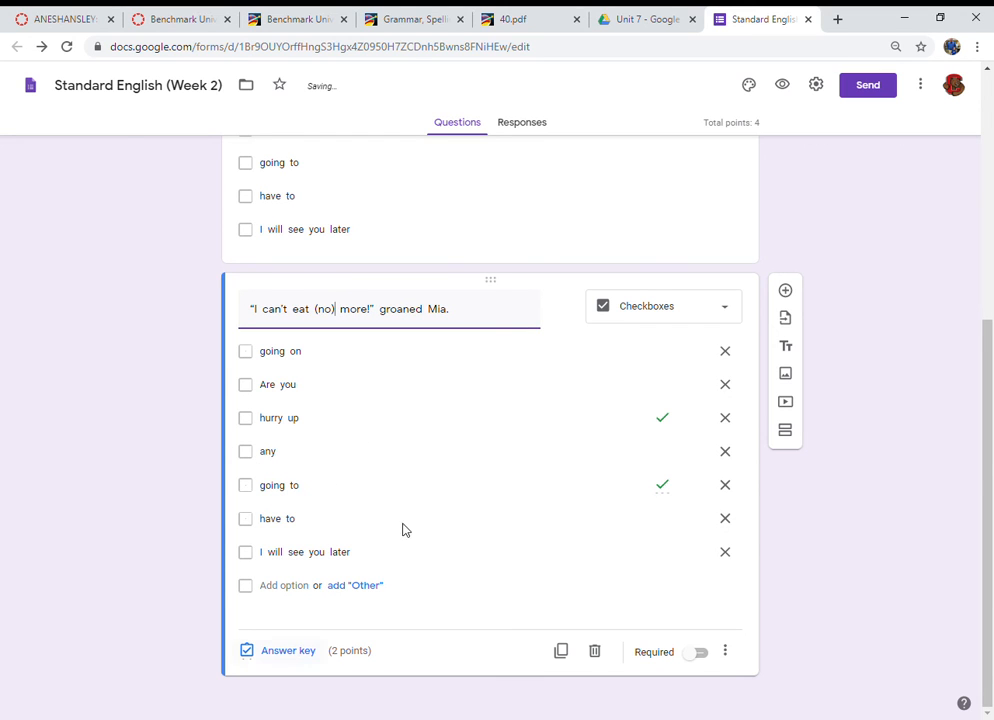
Step: Set the second question's answer key to "any" only, worth 1 point
{"action": "left_click", "coordinate": [541, 20]}
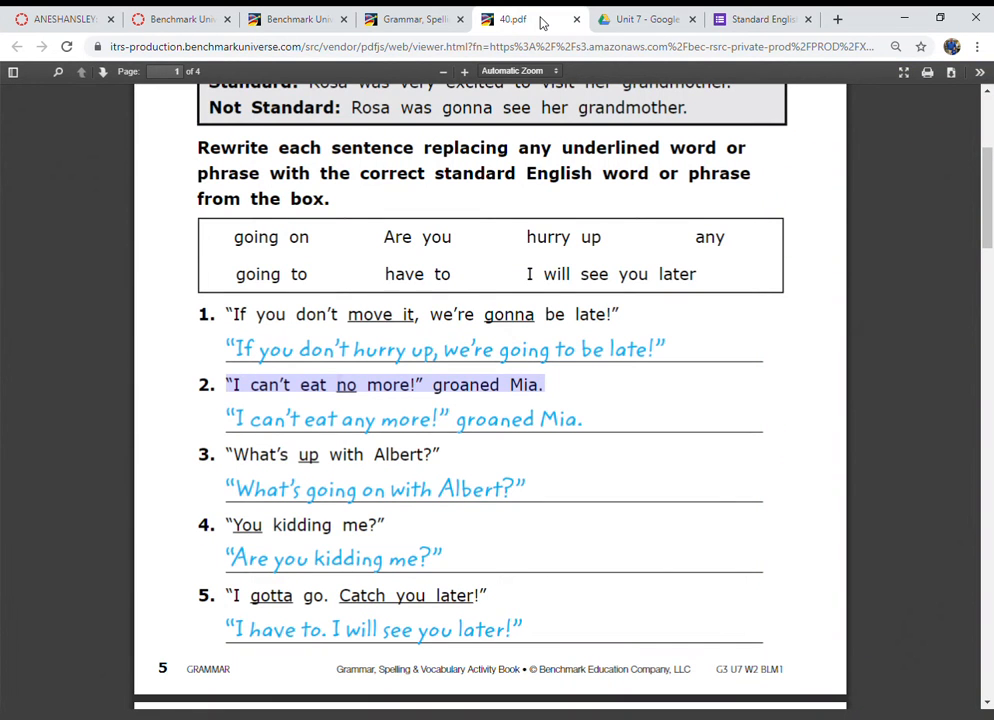
{"action": "left_click", "coordinate": [776, 22]}
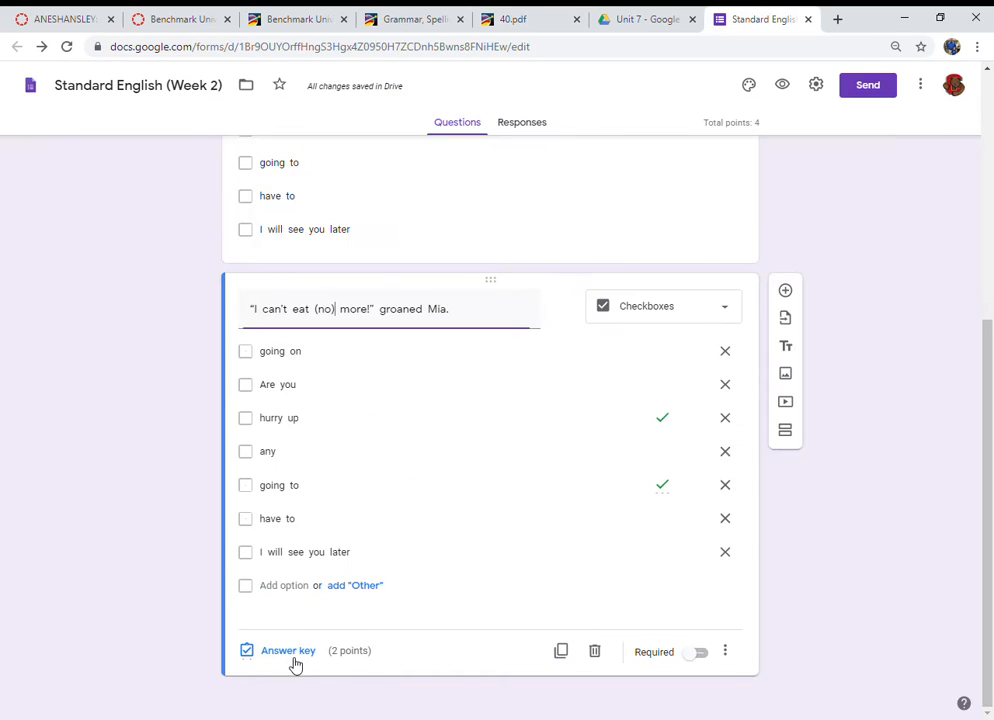
{"action": "left_click", "coordinate": [290, 655]}
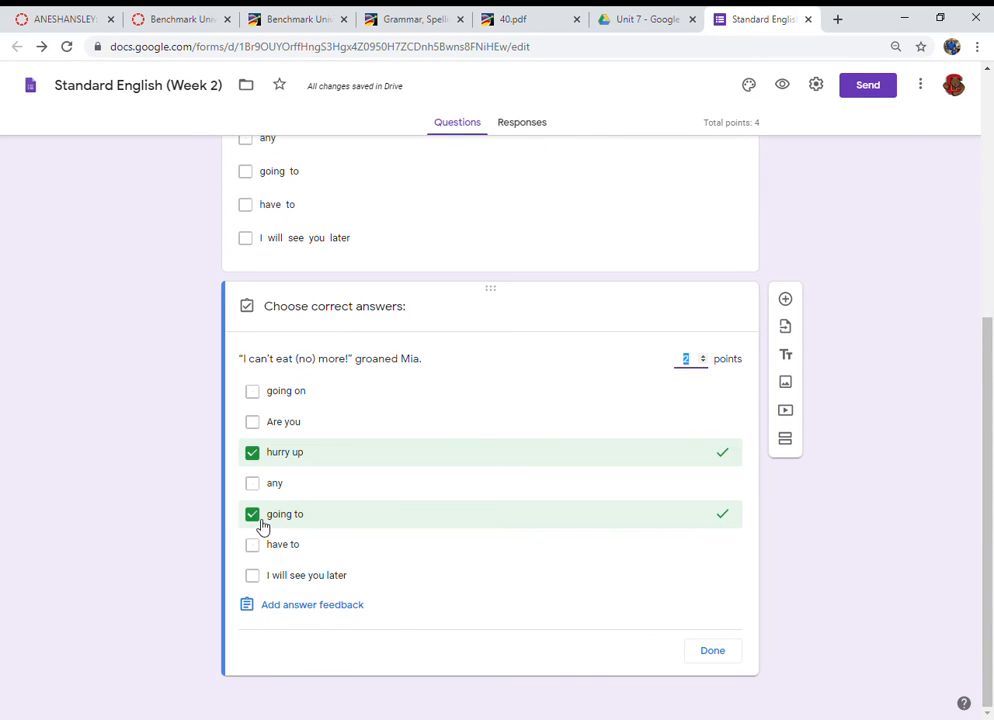
{"action": "type", "text": "2"}
{"action": "left_click", "coordinate": [255, 516]}
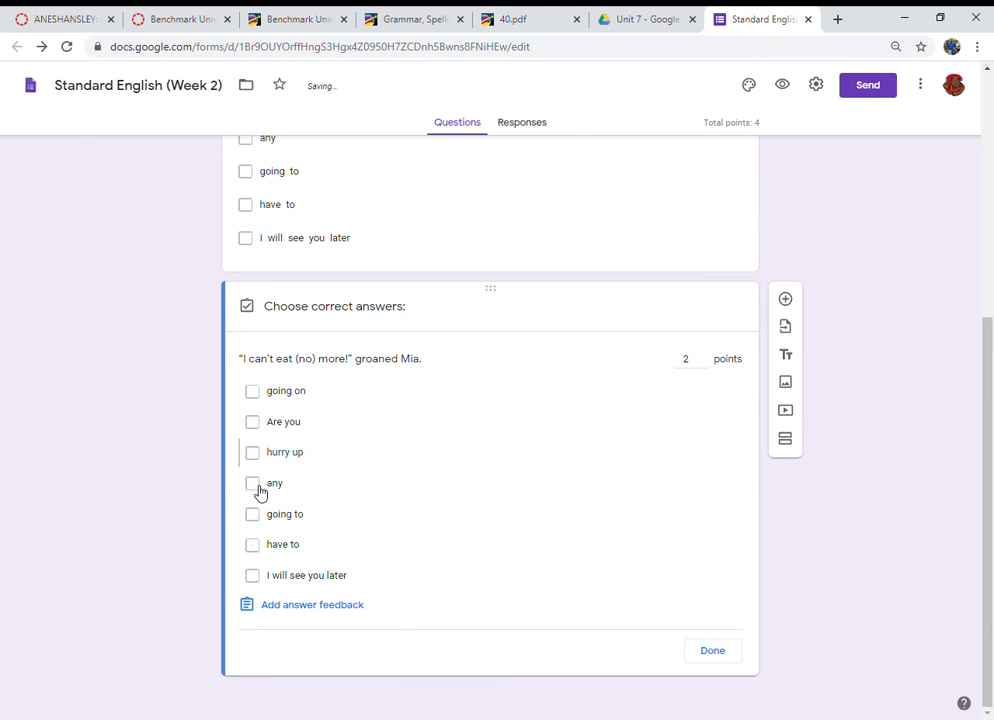
{"action": "left_click", "coordinate": [256, 493]}
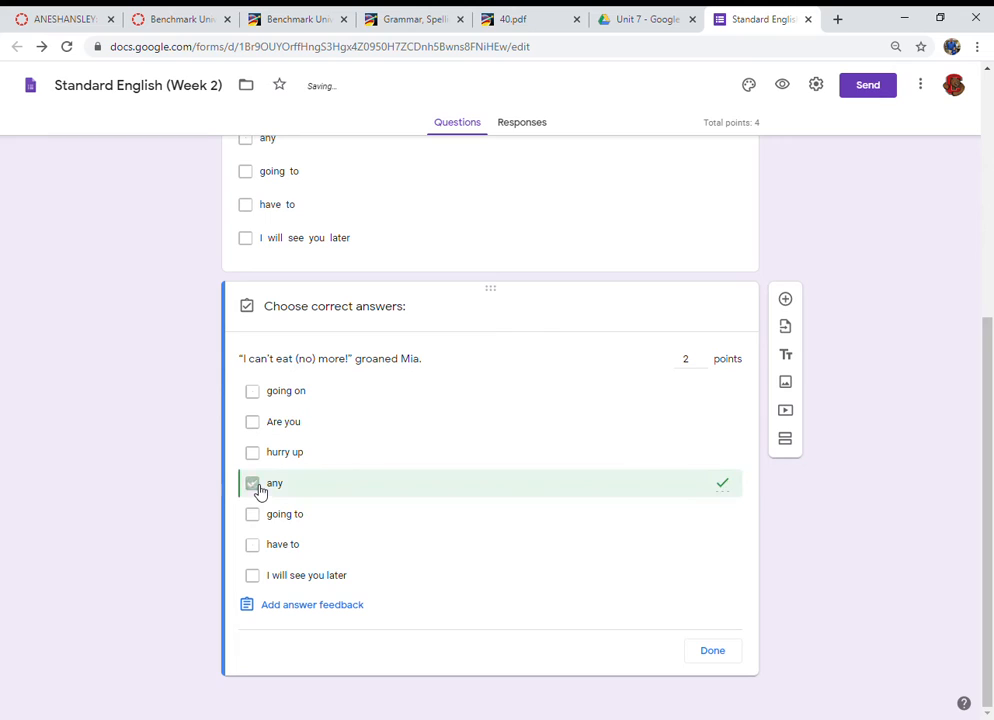
{"action": "left_click", "coordinate": [705, 364]}
{"action": "left_click", "coordinate": [713, 651]}
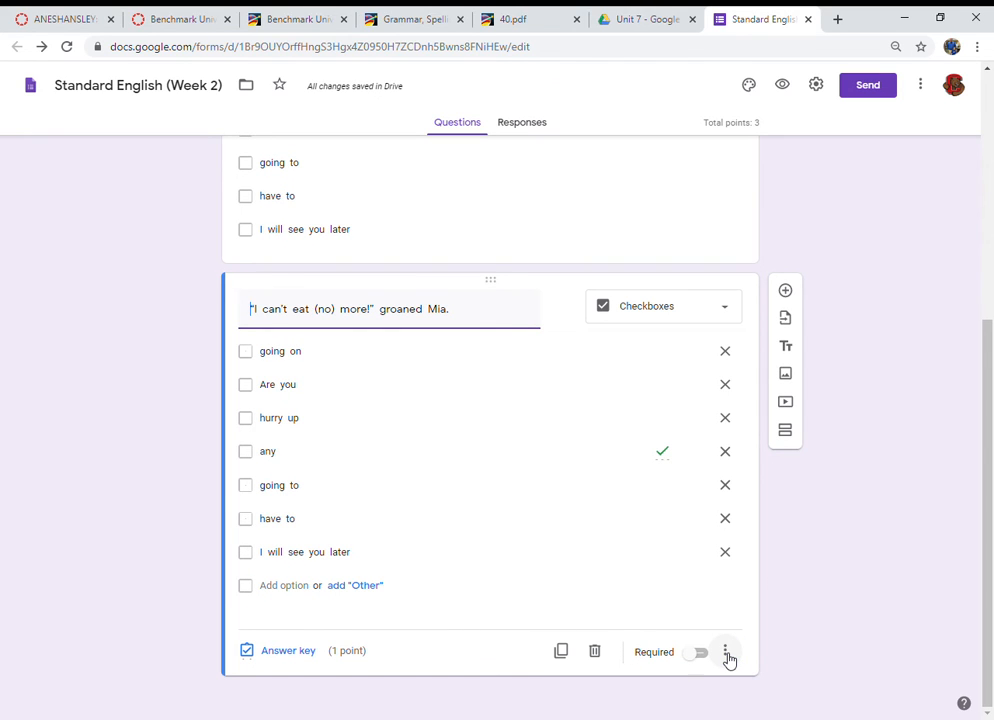
Step: Duplicate the second question and replace the copy's title with the third worksheet sentence, "What's up with Albert?"
{"action": "left_click", "coordinate": [560, 655]}
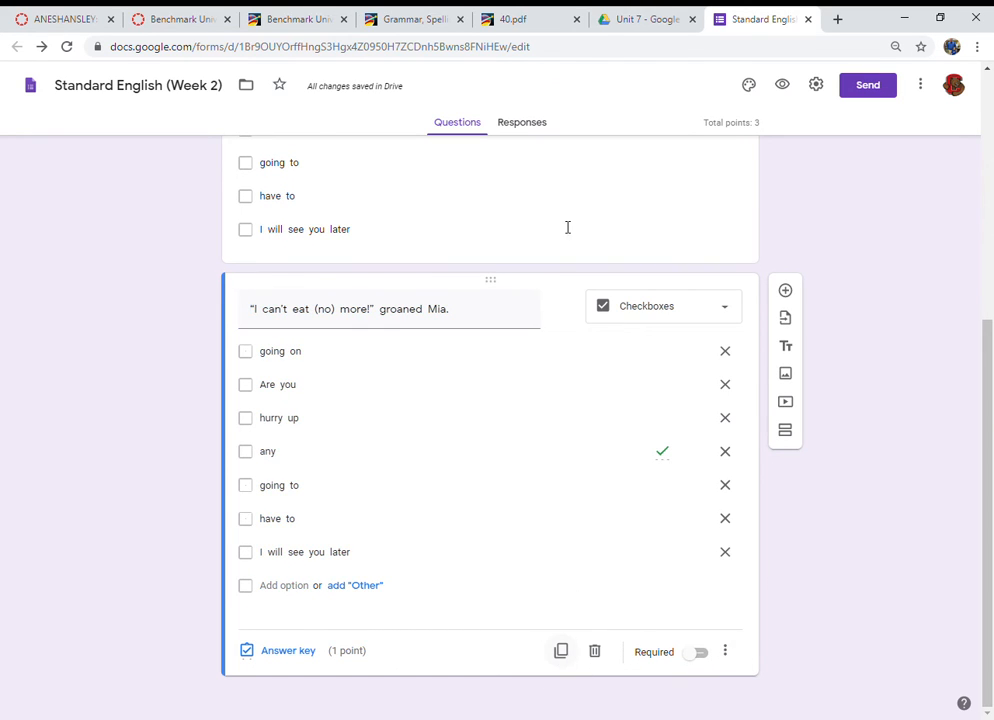
{"action": "left_click", "coordinate": [512, 18]}
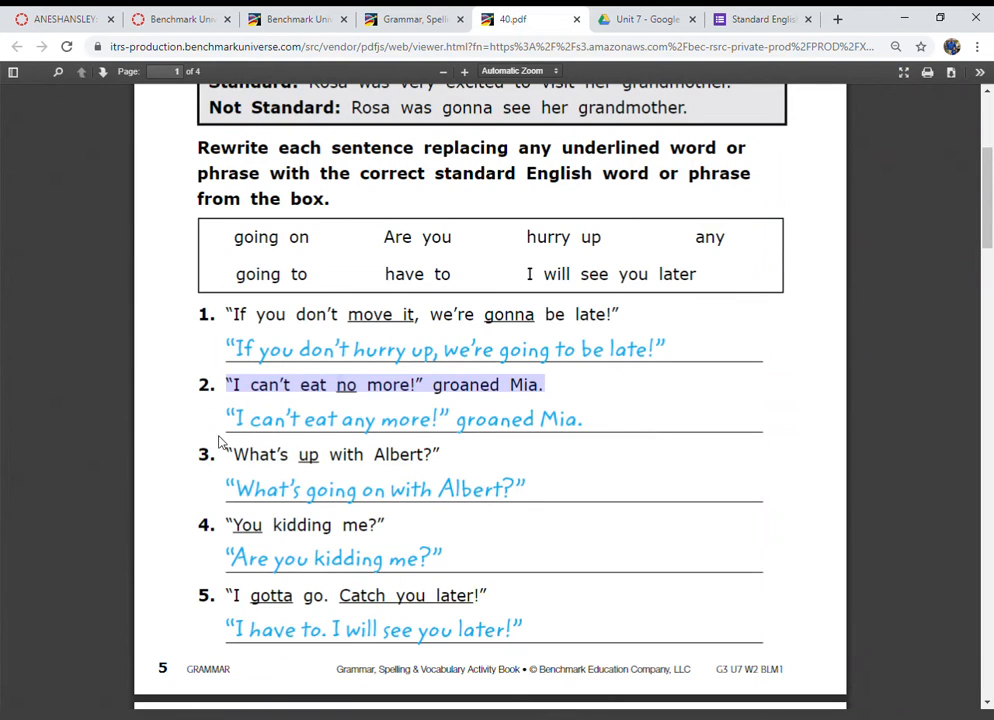
{"action": "left_click_drag", "start_coordinate": [228, 455], "coordinate": [441, 466]}
{"action": "key", "text": "ctrl+c"}
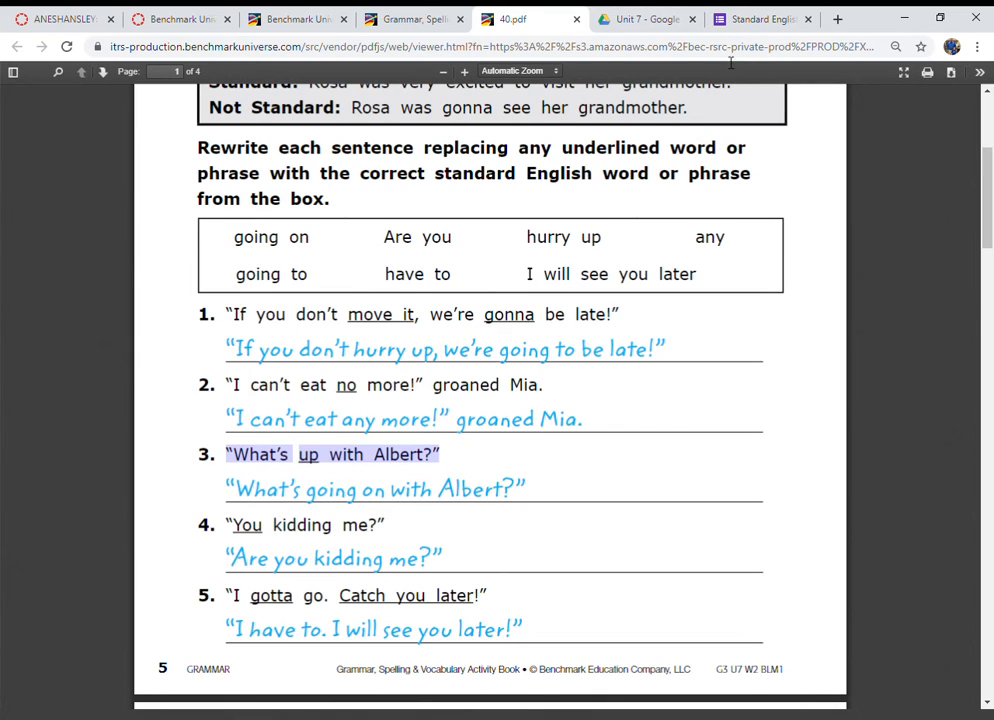
{"action": "left_click", "coordinate": [754, 18]}
{"action": "key", "text": "ctrl+v"}
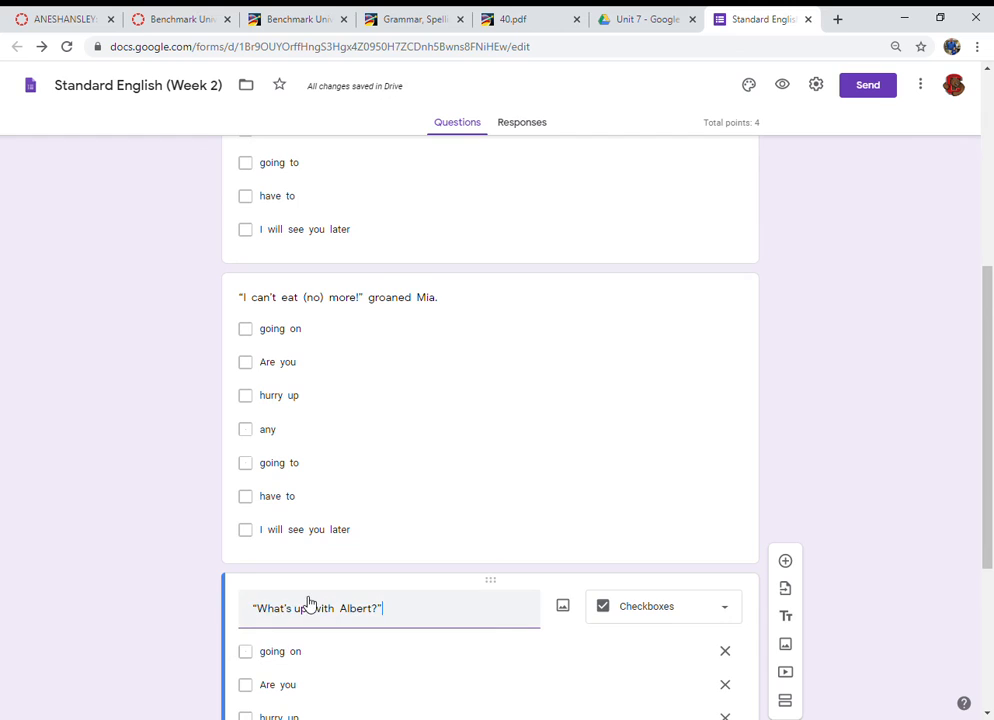
Step: Put parentheses around "up" in the third question's title
{"action": "scroll", "coordinate": [310, 603], "scroll_direction": "down", "scroll_amount": 1}
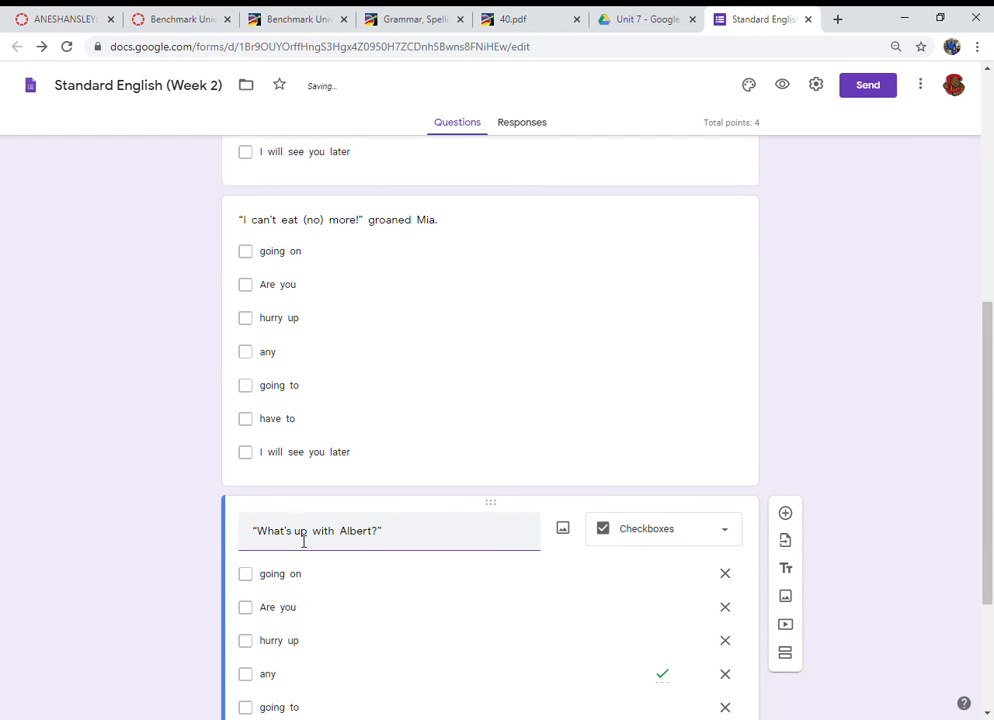
{"action": "left_click", "coordinate": [304, 541]}
{"action": "type", "text": "(up)"}
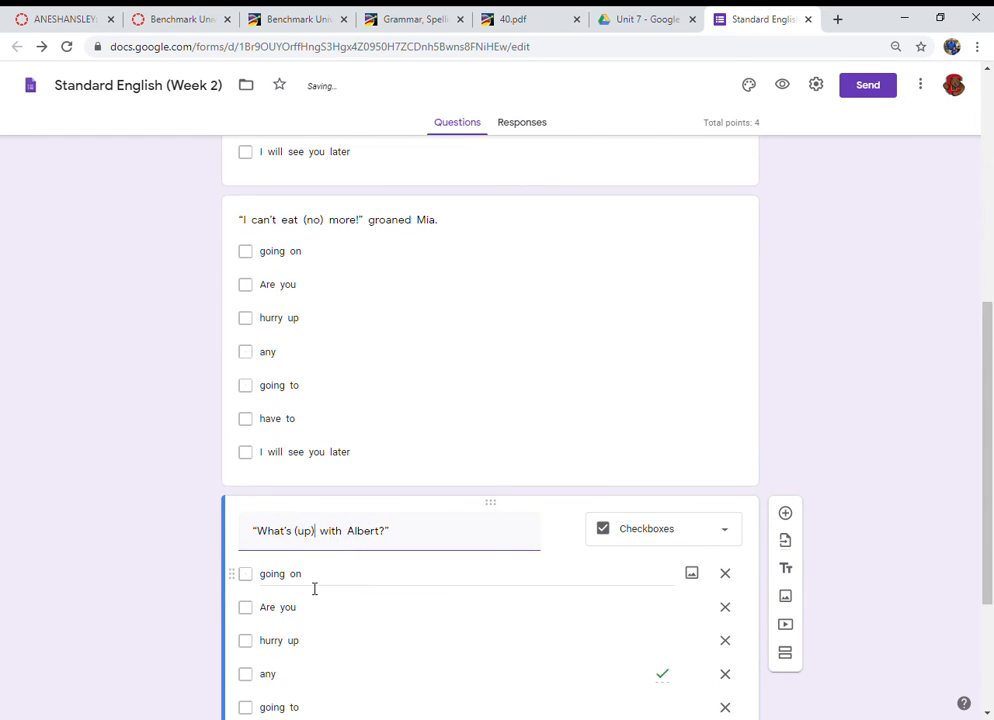
Step: Set the third question's answer key to "going on" only
{"action": "scroll", "coordinate": [313, 588], "scroll_direction": "down", "scroll_amount": 3}
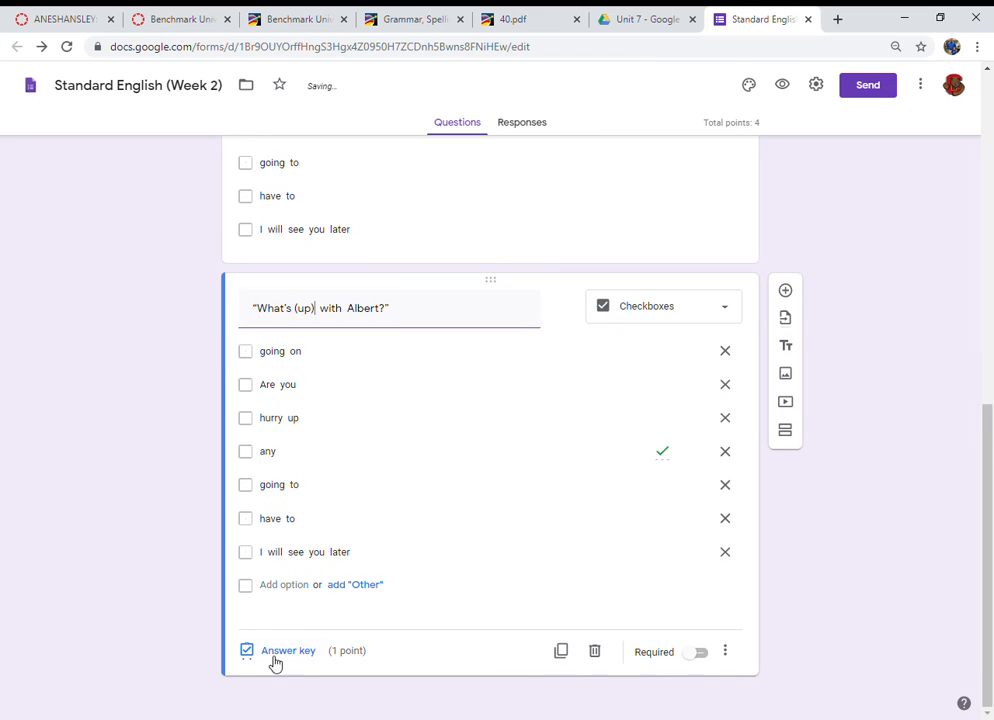
{"action": "left_click", "coordinate": [275, 656]}
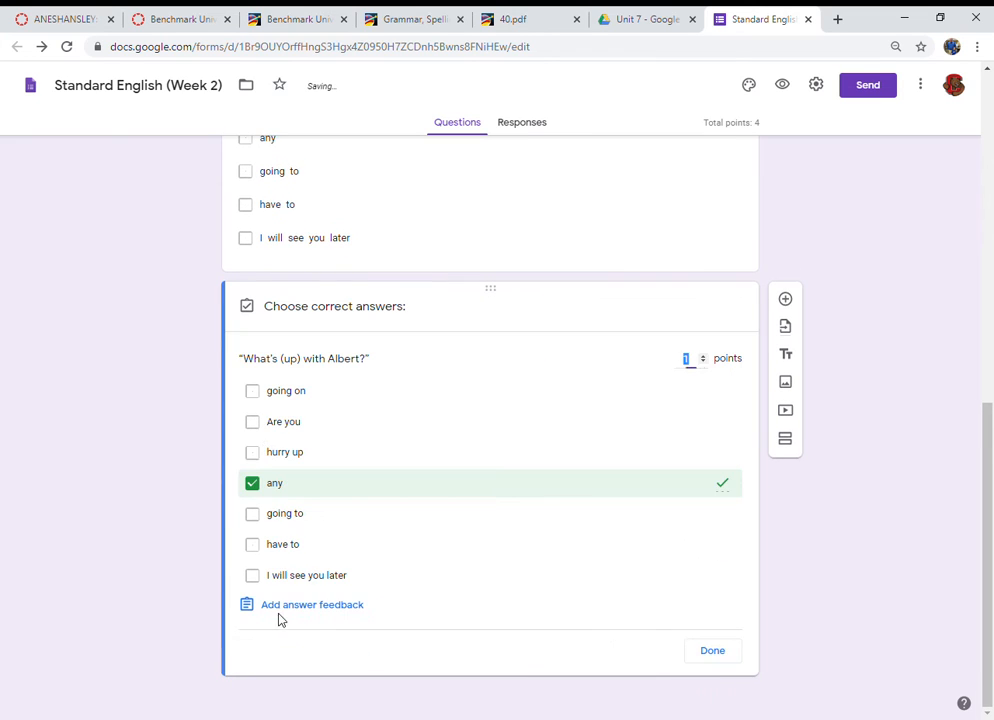
{"action": "left_click", "coordinate": [253, 392]}
{"action": "left_click", "coordinate": [253, 485]}
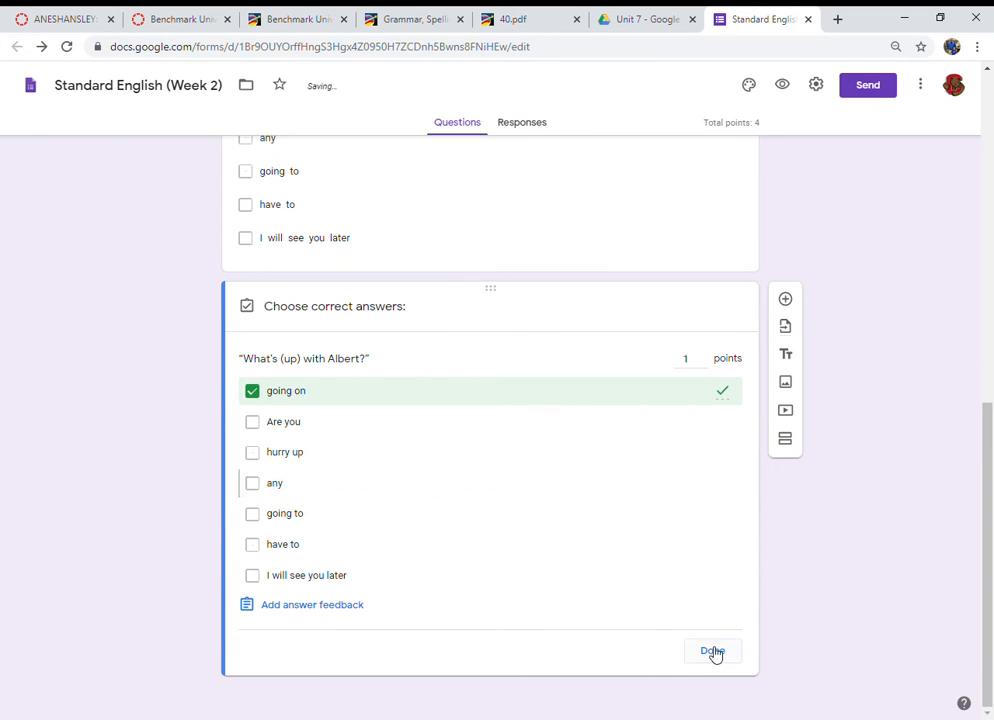
{"action": "left_click", "coordinate": [713, 652]}
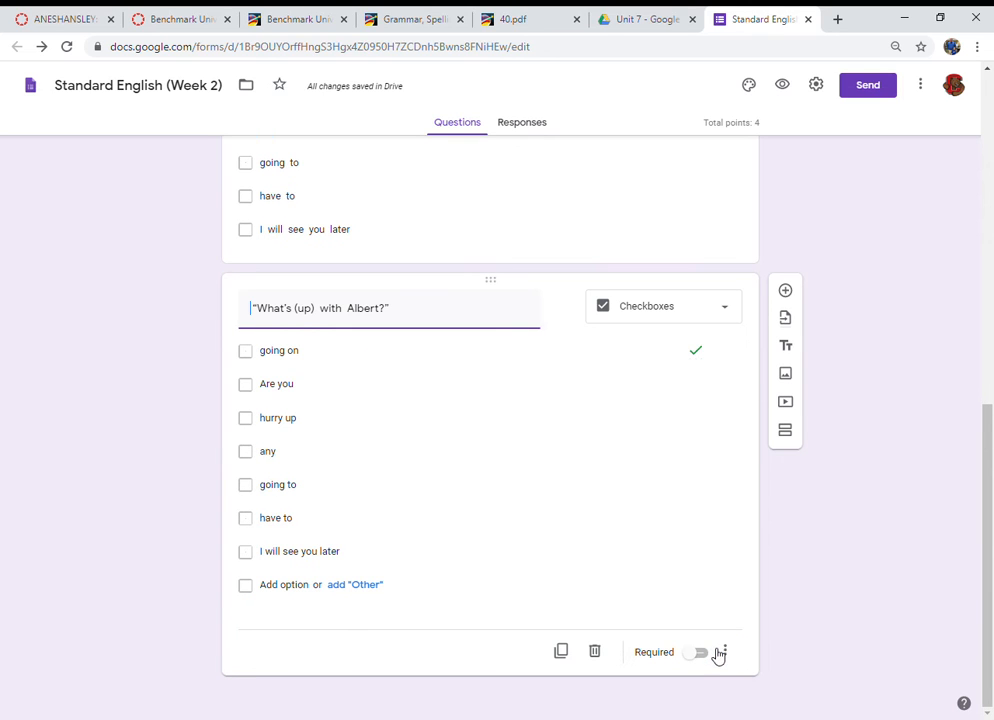
Step: Duplicate the third question and replace the copy's title with the fourth worksheet sentence, "You kidding me?"
{"action": "left_click", "coordinate": [563, 653]}
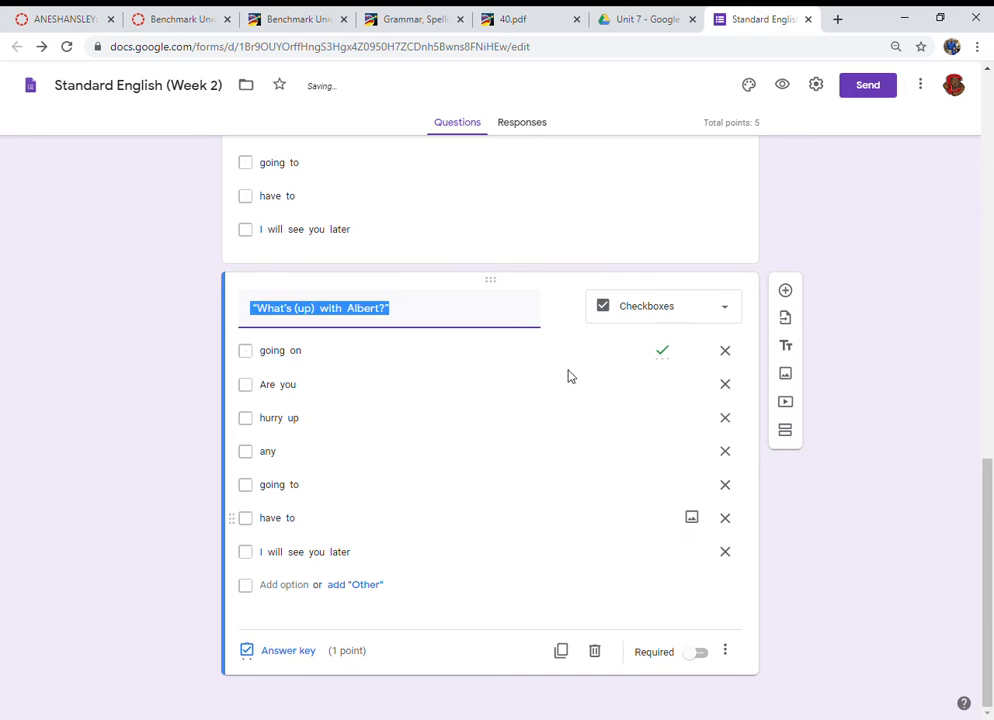
{"action": "left_click", "coordinate": [512, 16]}
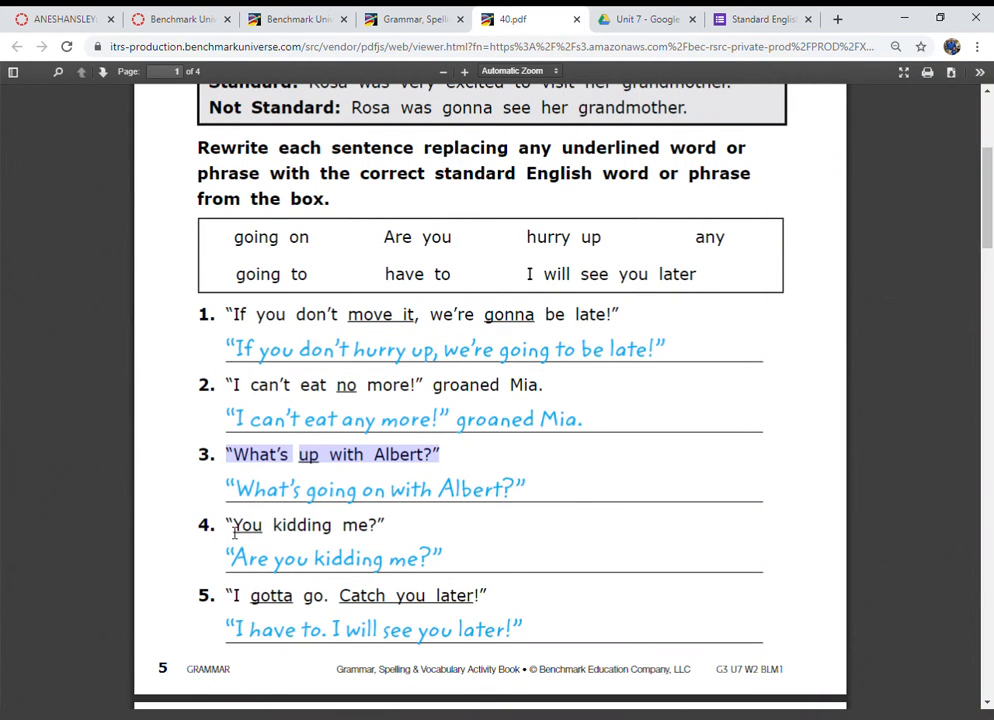
{"action": "left_click_drag", "start_coordinate": [234, 532], "coordinate": [386, 537]}
{"action": "key", "text": "ctrl+c"}
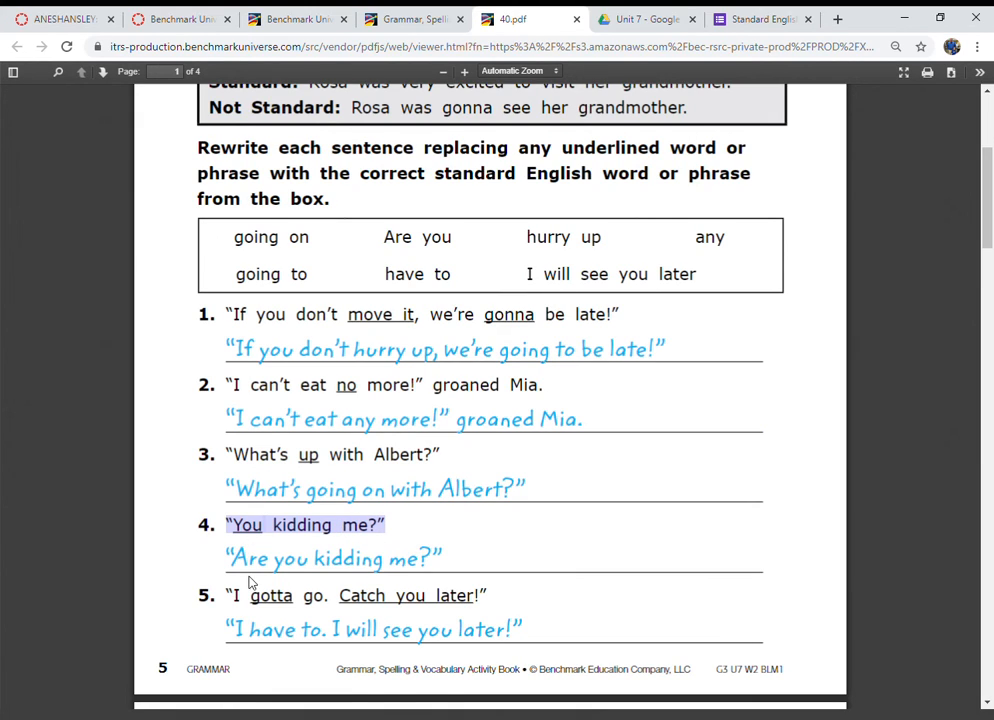
{"action": "left_click", "coordinate": [760, 19]}
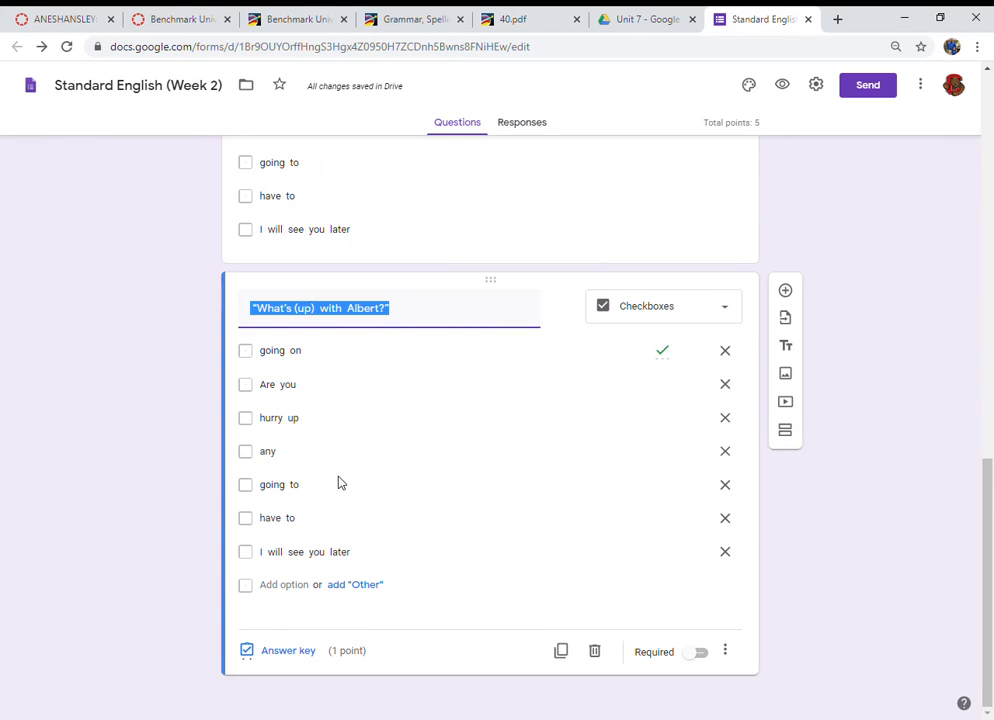
{"action": "key", "text": "ctrl+v"}
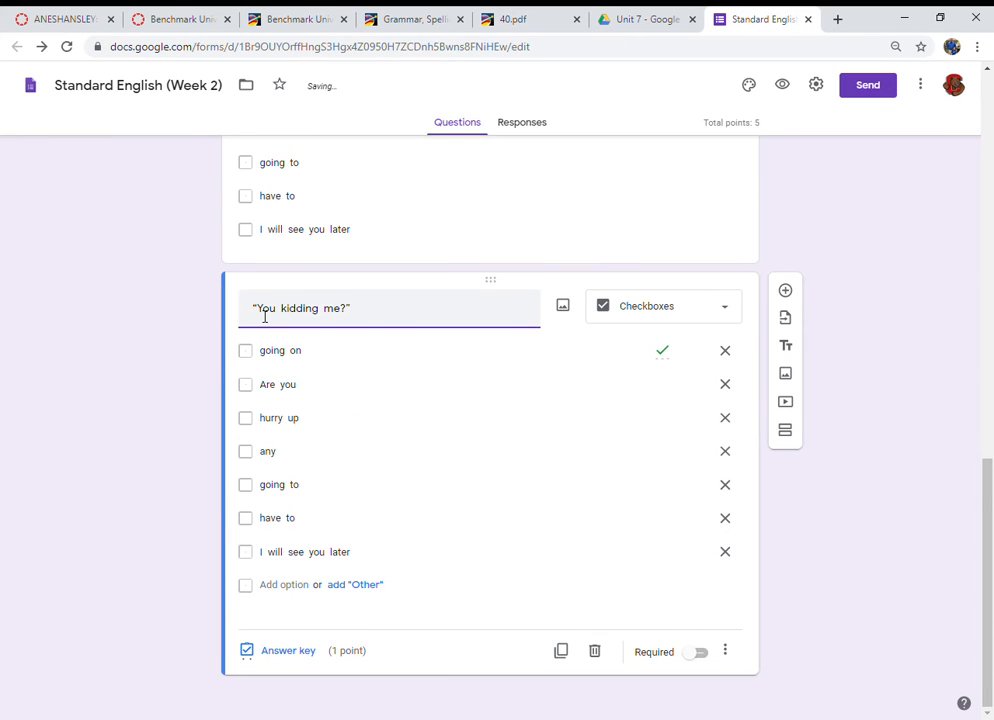
Step: Put parentheses around "You" in the fourth question's title
{"action": "left_click", "coordinate": [257, 312]}
{"action": "type", "text": "("}
{"action": "left_click", "coordinate": [284, 312]}
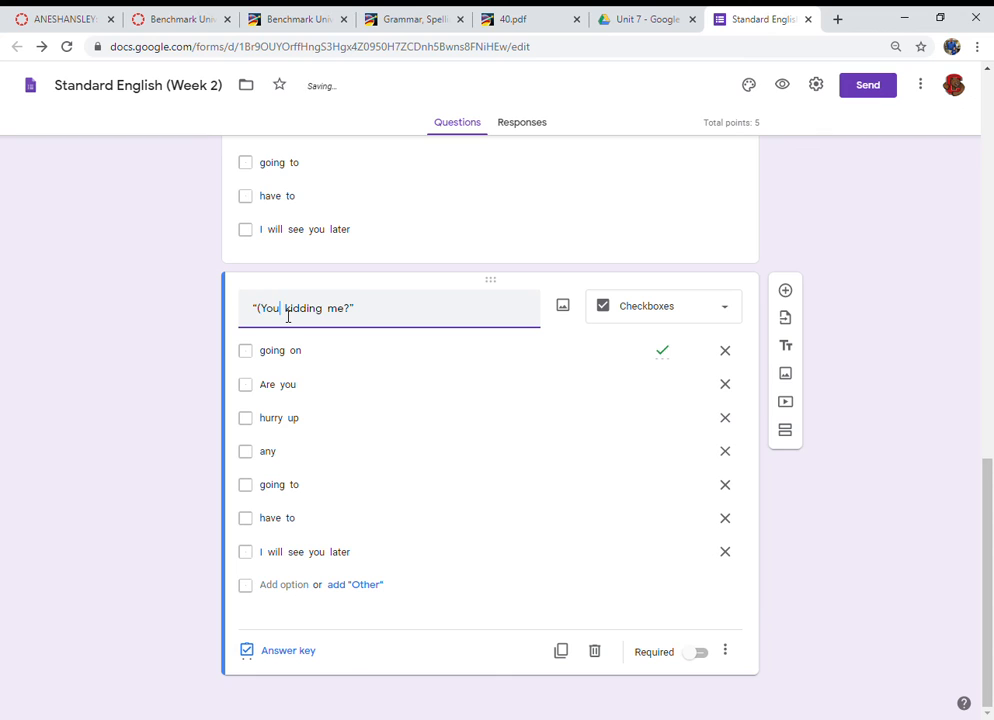
{"action": "type", "text": ")"}
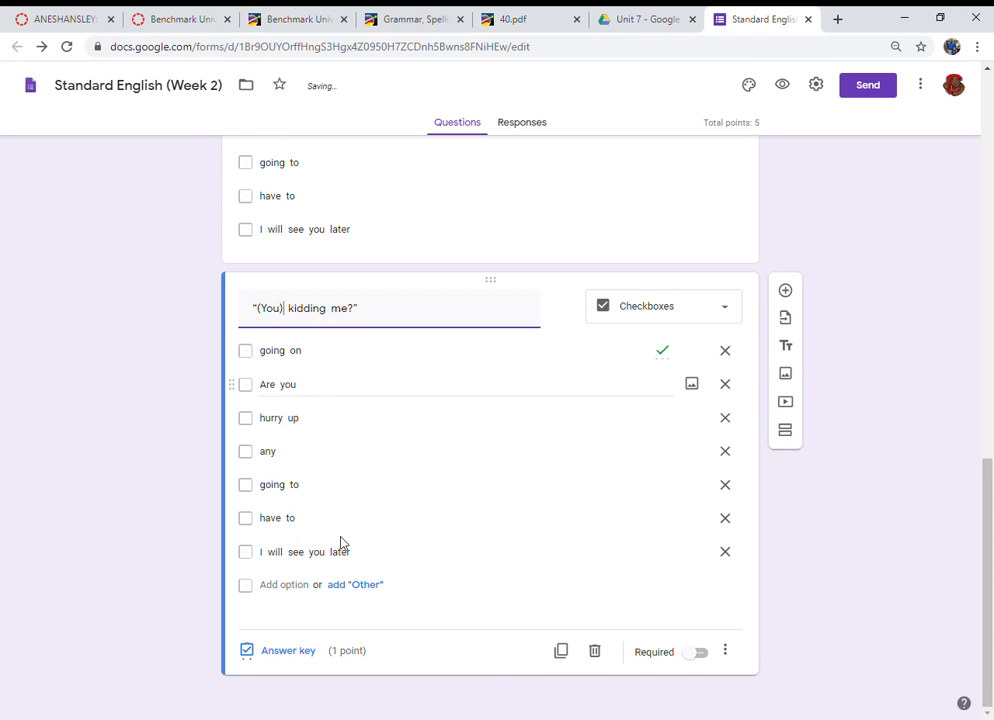
Step: Set the fourth question's answer key to "Are you" only
{"action": "left_click", "coordinate": [286, 651]}
{"action": "left_click", "coordinate": [253, 396]}
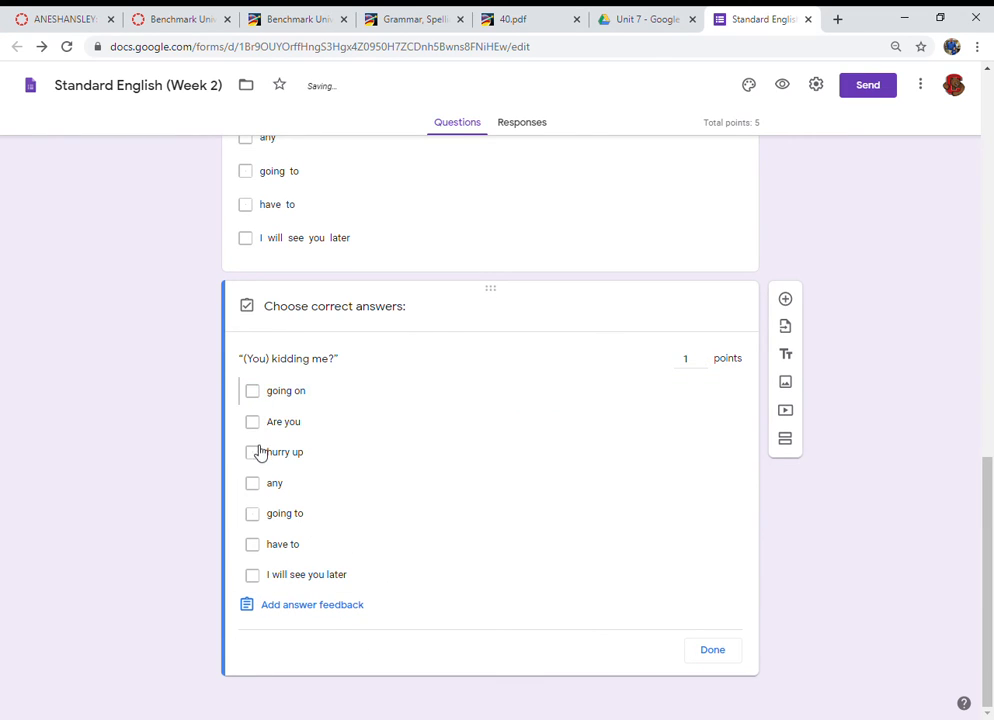
{"action": "left_click", "coordinate": [256, 429]}
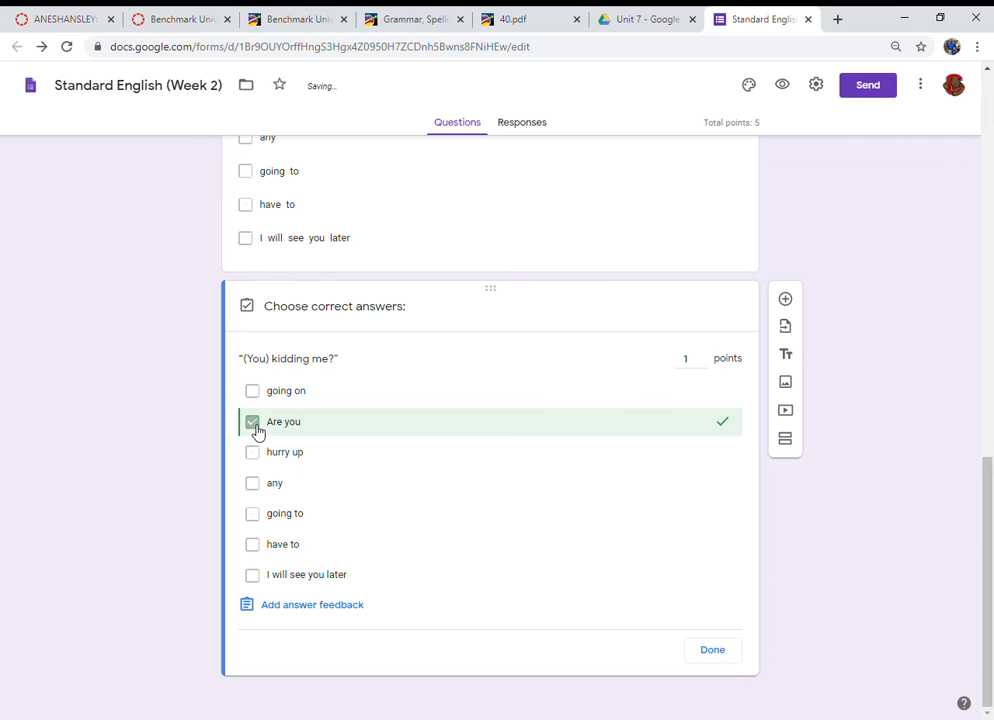
{"action": "left_click", "coordinate": [729, 654]}
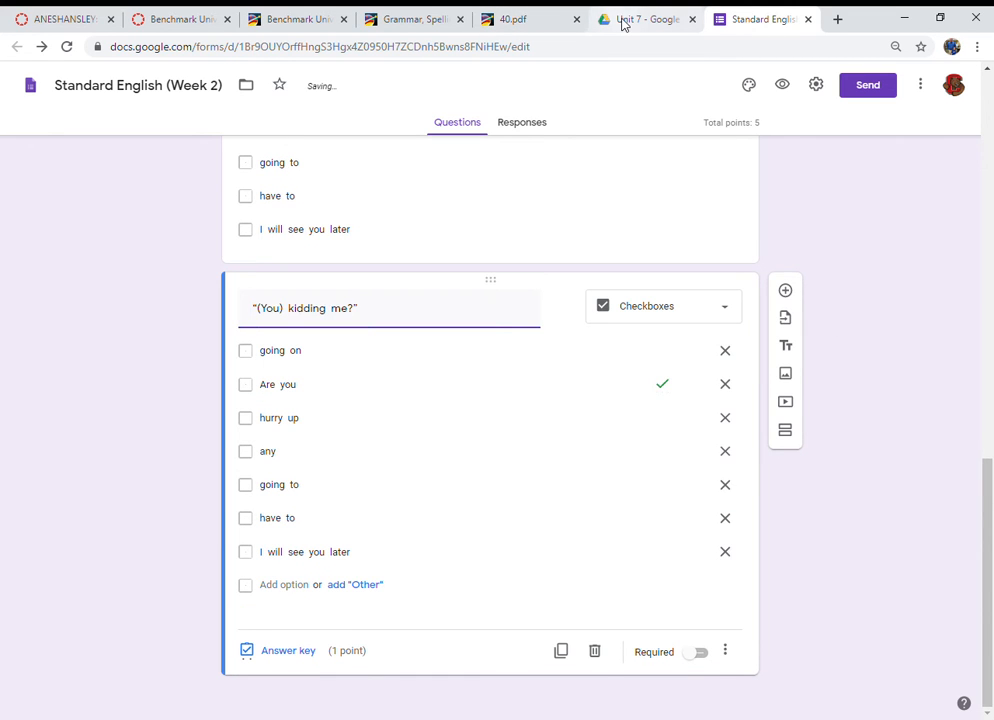
Step: Duplicate the fourth question and replace the copy's title with the fifth worksheet sentence, "I gotta go. Catch you later!"
{"action": "left_click", "coordinate": [545, 20]}
{"action": "scroll", "coordinate": [393, 539], "scroll_direction": "down", "scroll_amount": 1}
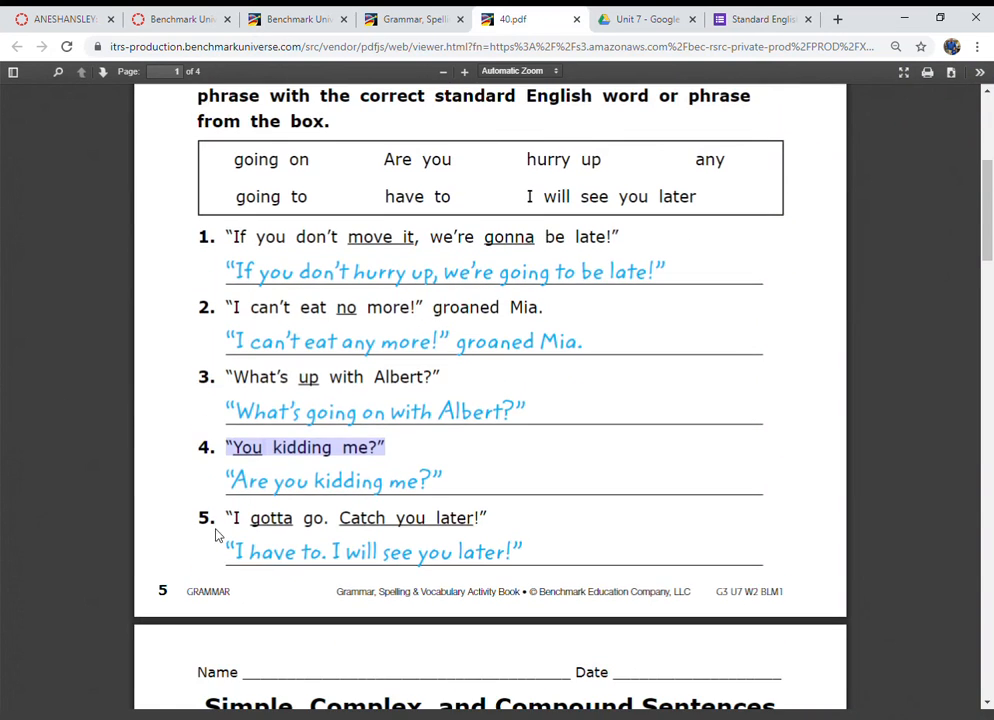
{"action": "left_click_drag", "start_coordinate": [231, 518], "coordinate": [493, 531]}
{"action": "key", "text": "ctrl+c"}
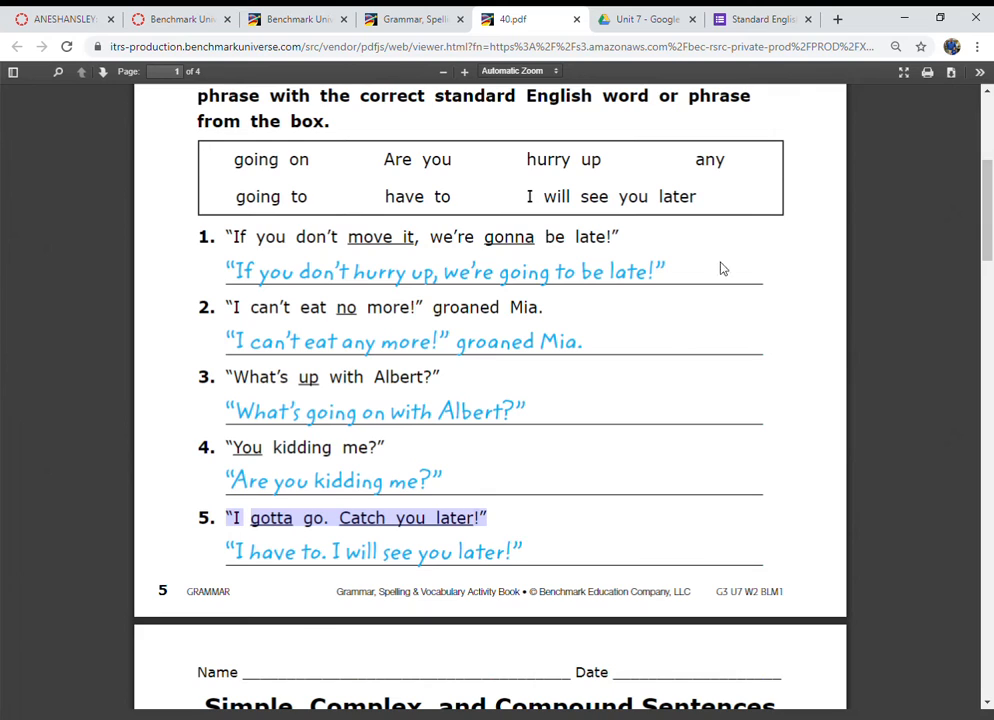
{"action": "left_click", "coordinate": [765, 19]}
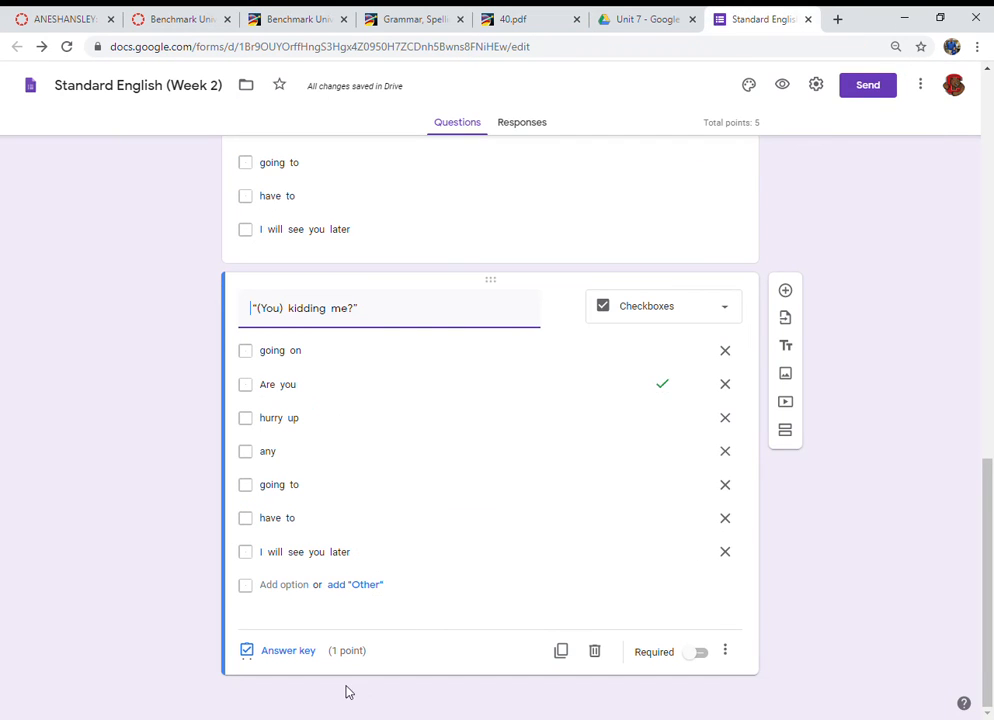
{"action": "left_click", "coordinate": [565, 657]}
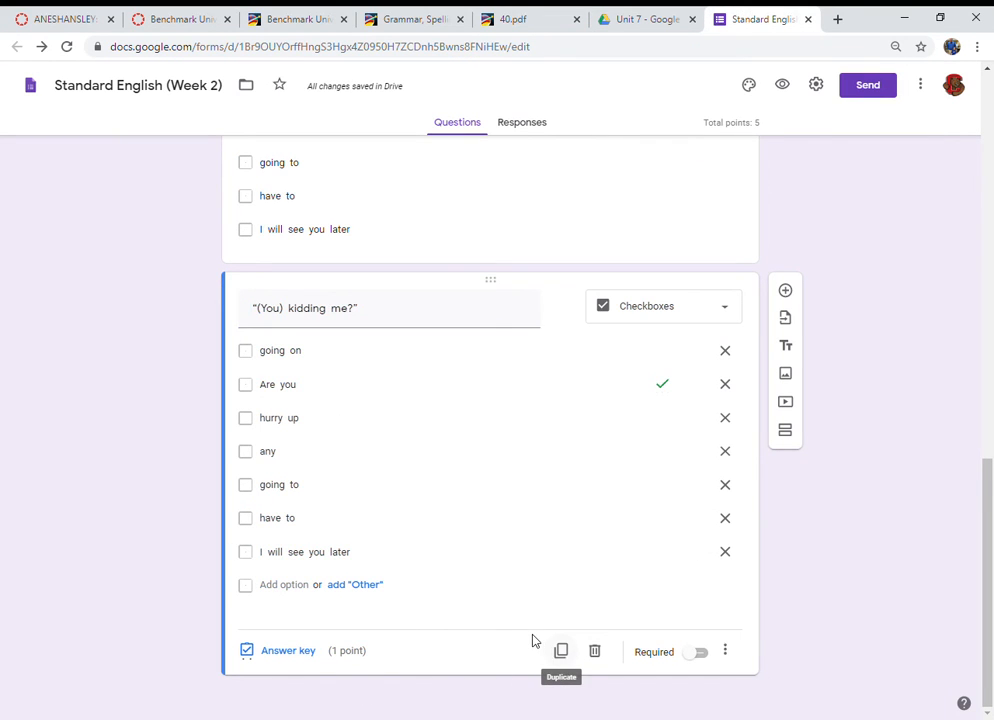
{"action": "key", "text": "ctrl+v"}
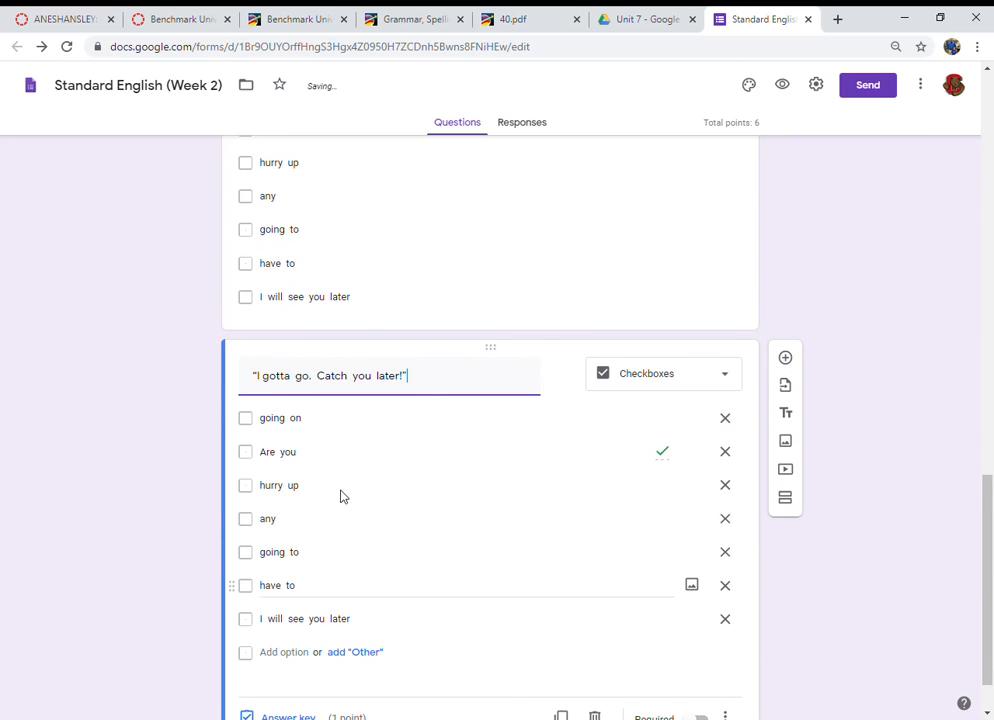
Step: Put parentheses around "gotta" and "Catch you later" in the fifth question's title
{"action": "scroll", "coordinate": [311, 477], "scroll_direction": "down", "scroll_amount": 2}
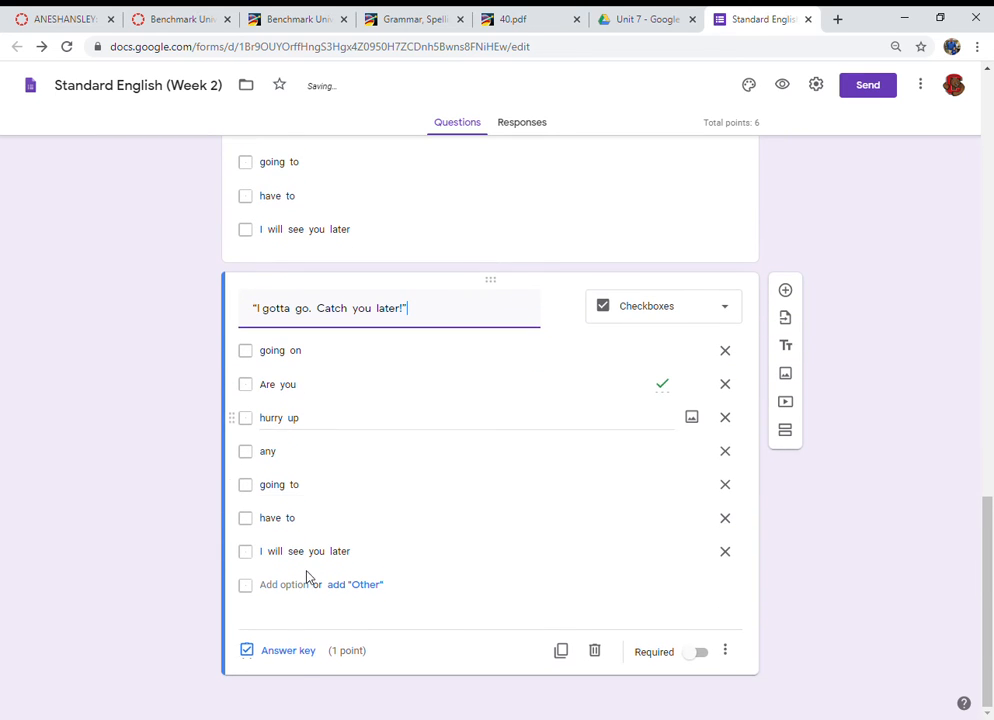
{"action": "left_click", "coordinate": [264, 309]}
{"action": "type", "text": "("}
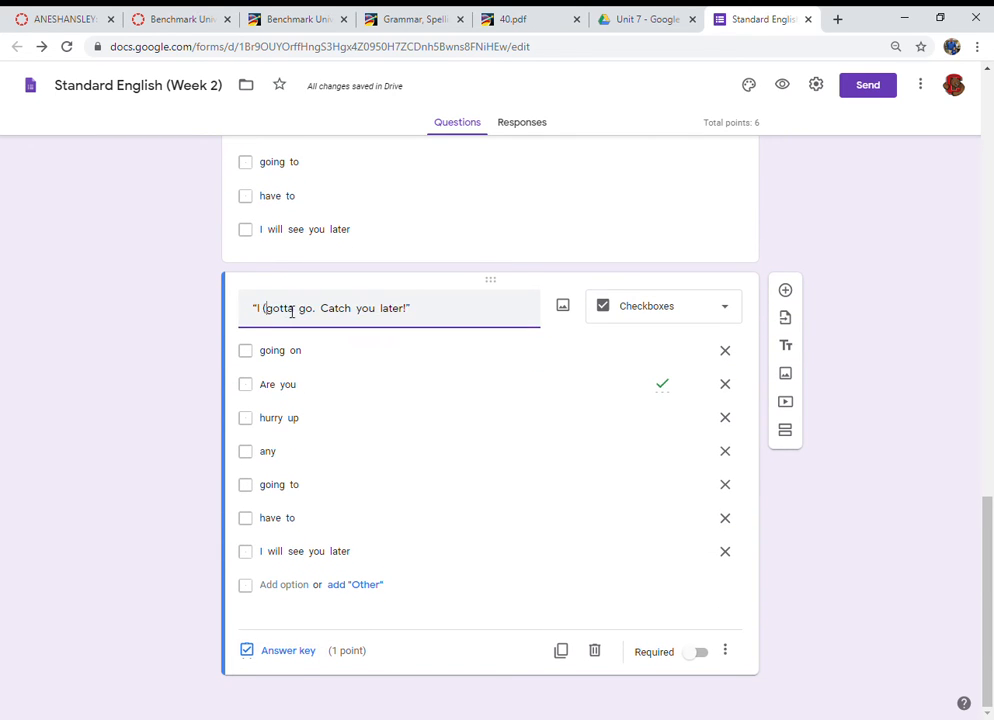
{"action": "type", "text": ")"}
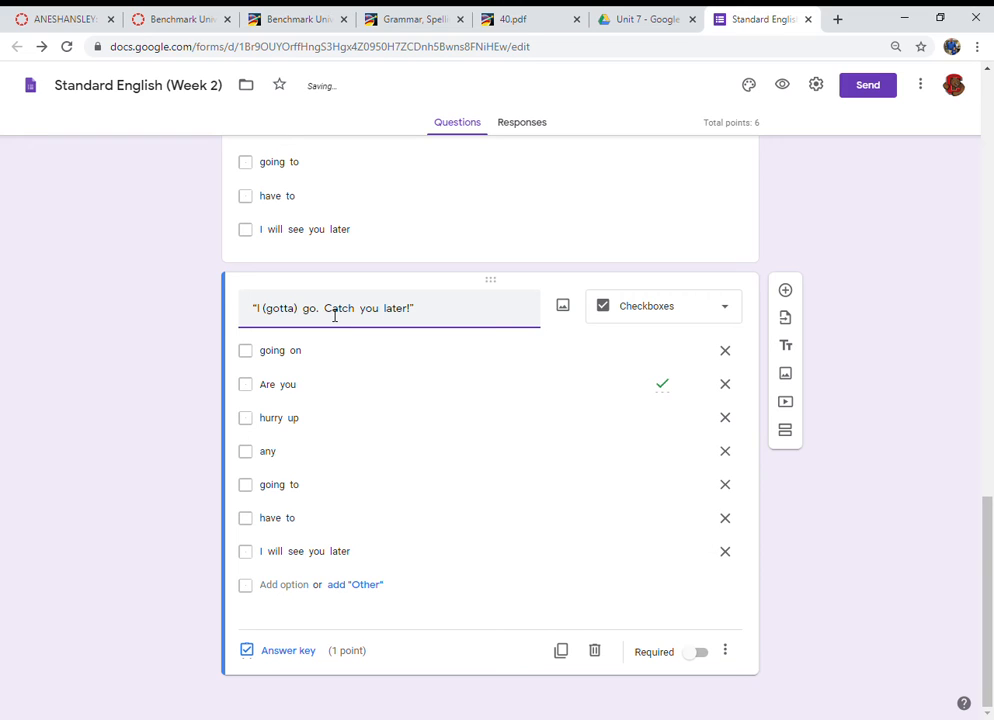
{"action": "type", "text": "("}
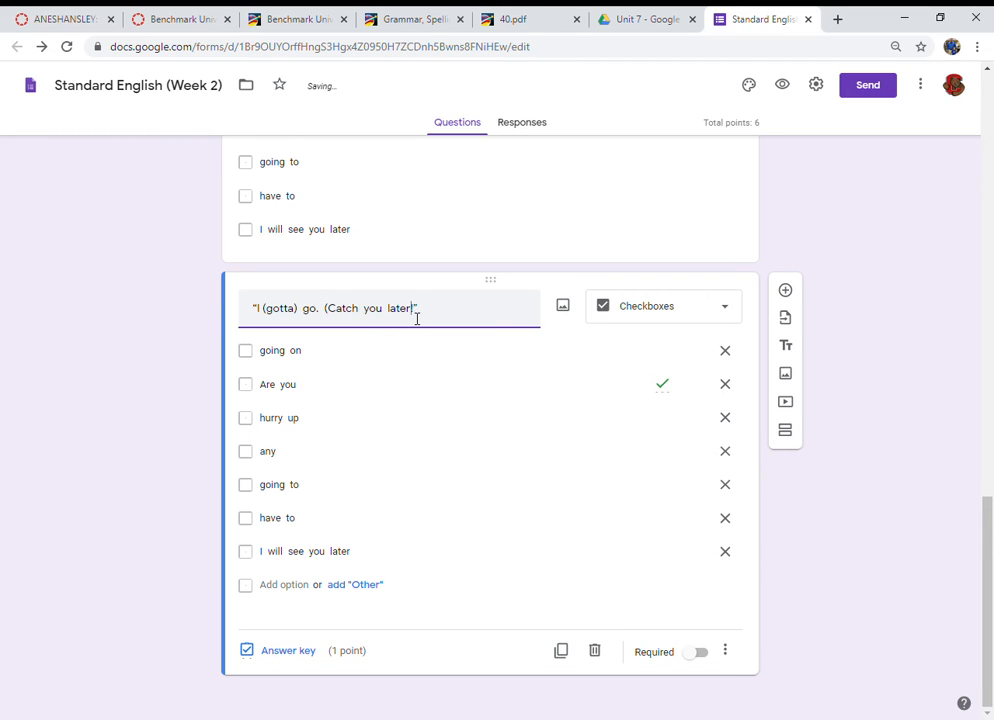
{"action": "type", "text": ")"}
Step: Set the fifth question's answer key to "have to" and "I will see you later", worth 2 points
{"action": "left_click", "coordinate": [252, 658]}
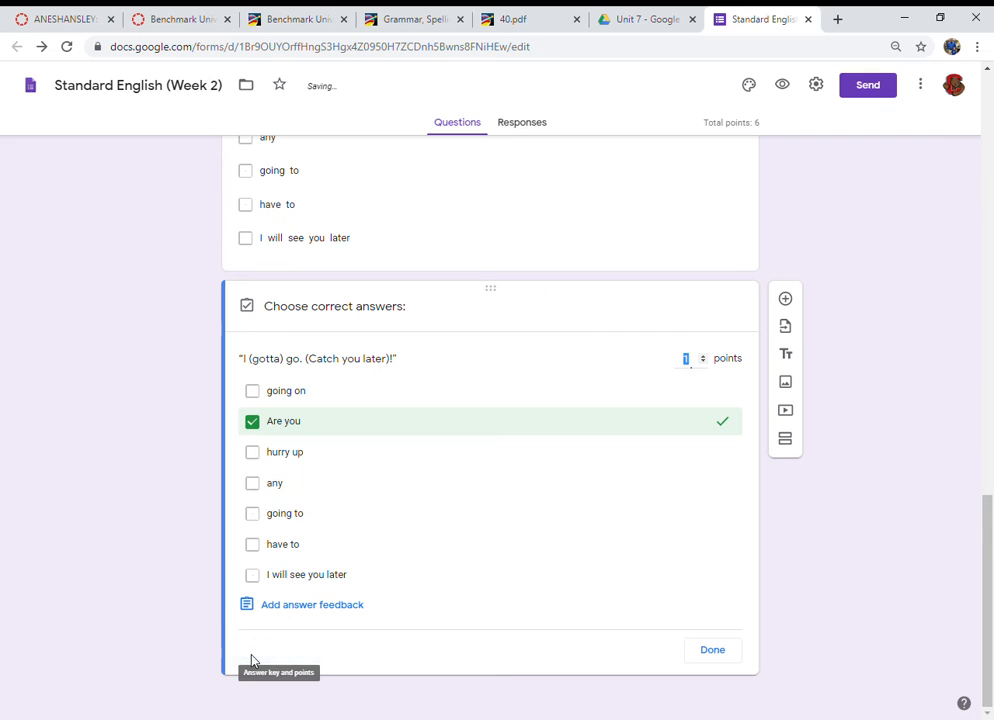
{"action": "left_click", "coordinate": [256, 436]}
{"action": "left_click", "coordinate": [253, 576]}
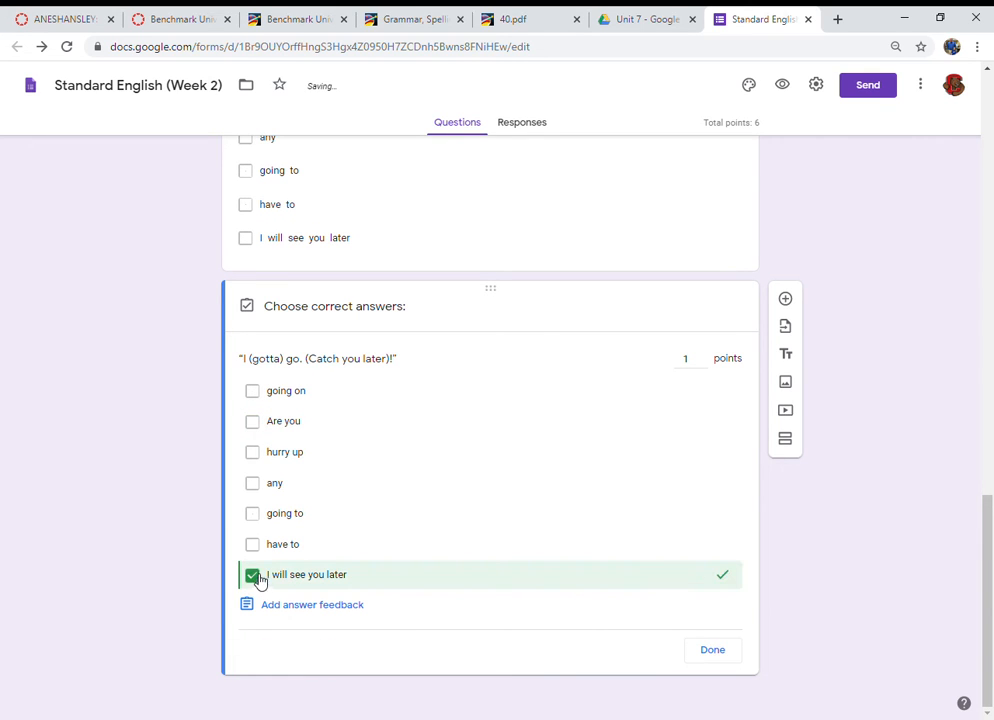
{"action": "left_click", "coordinate": [253, 545]}
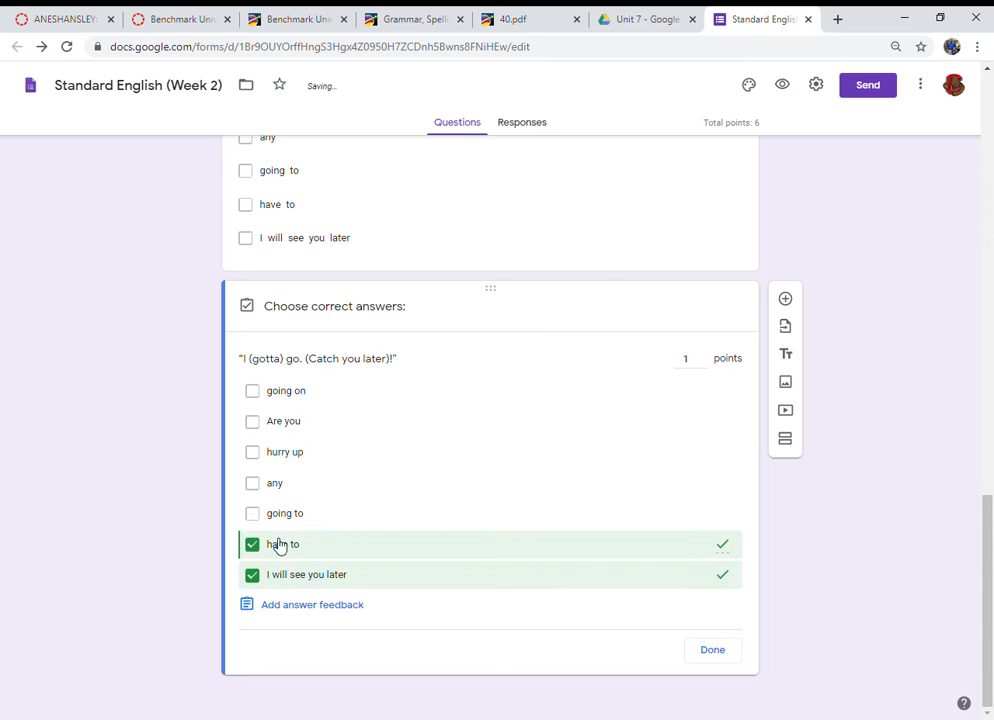
{"action": "left_click", "coordinate": [514, 22]}
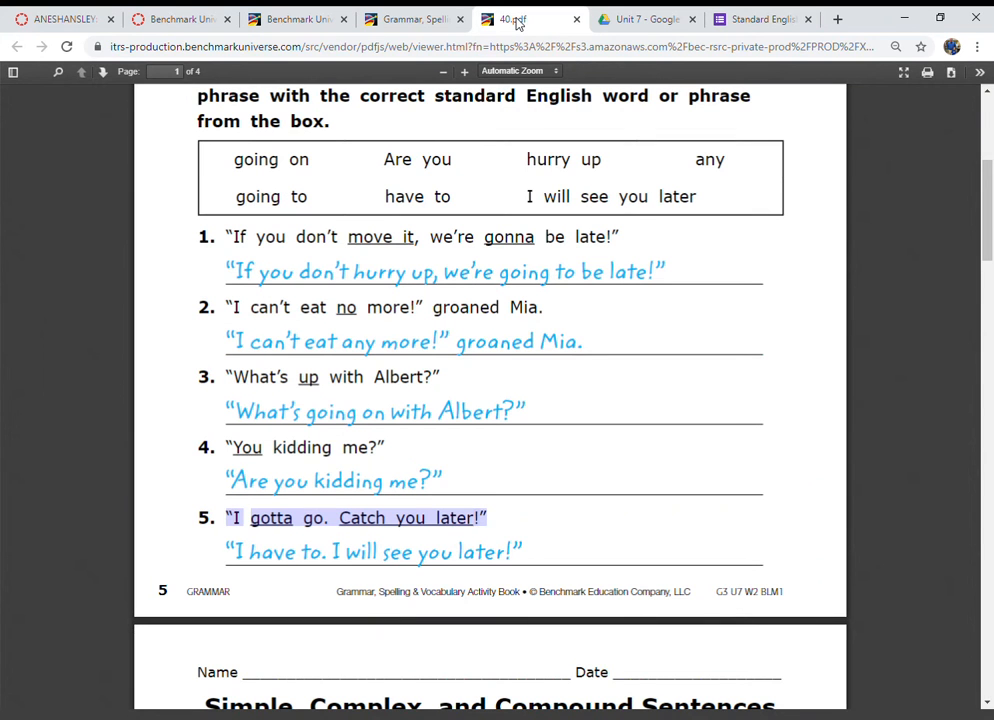
{"action": "left_click", "coordinate": [754, 19]}
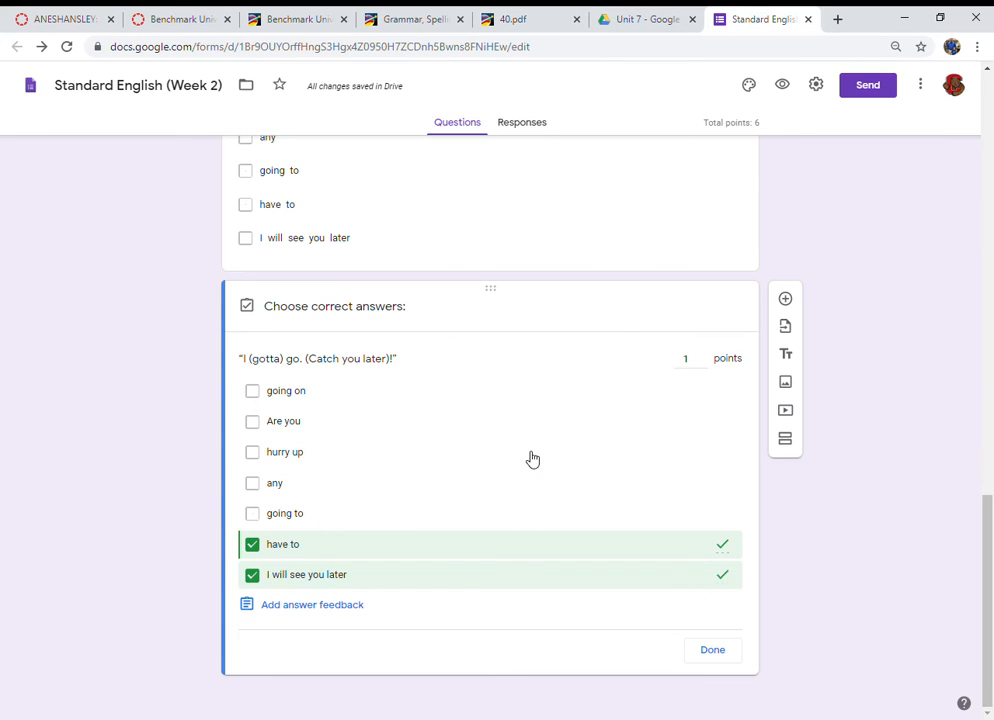
{"action": "left_click", "coordinate": [712, 651]}
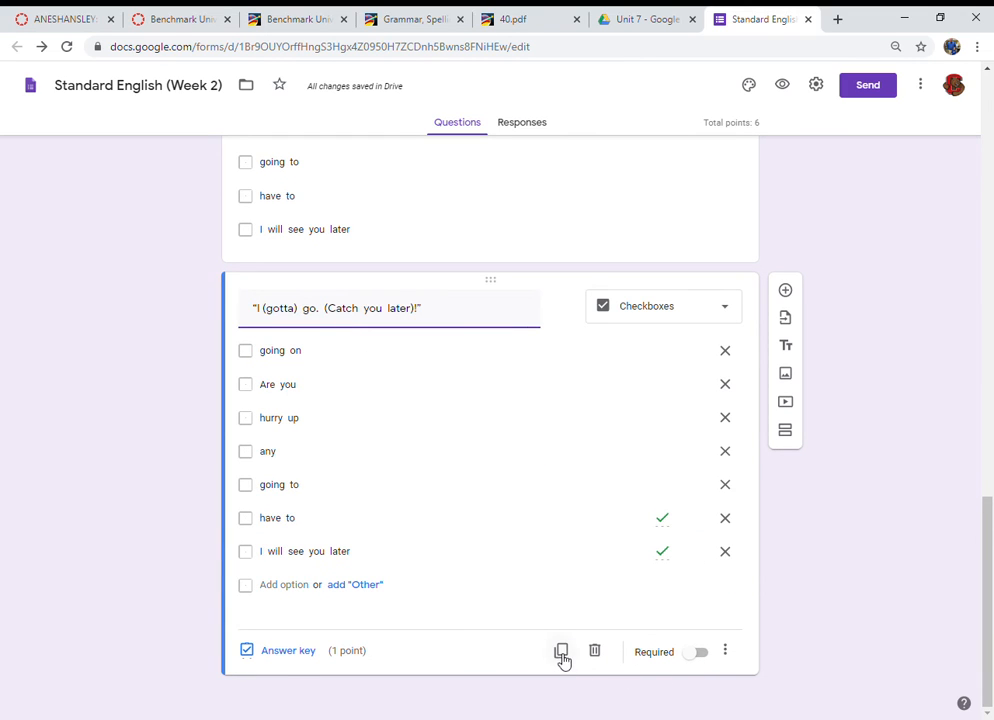
{"action": "left_click", "coordinate": [284, 655]}
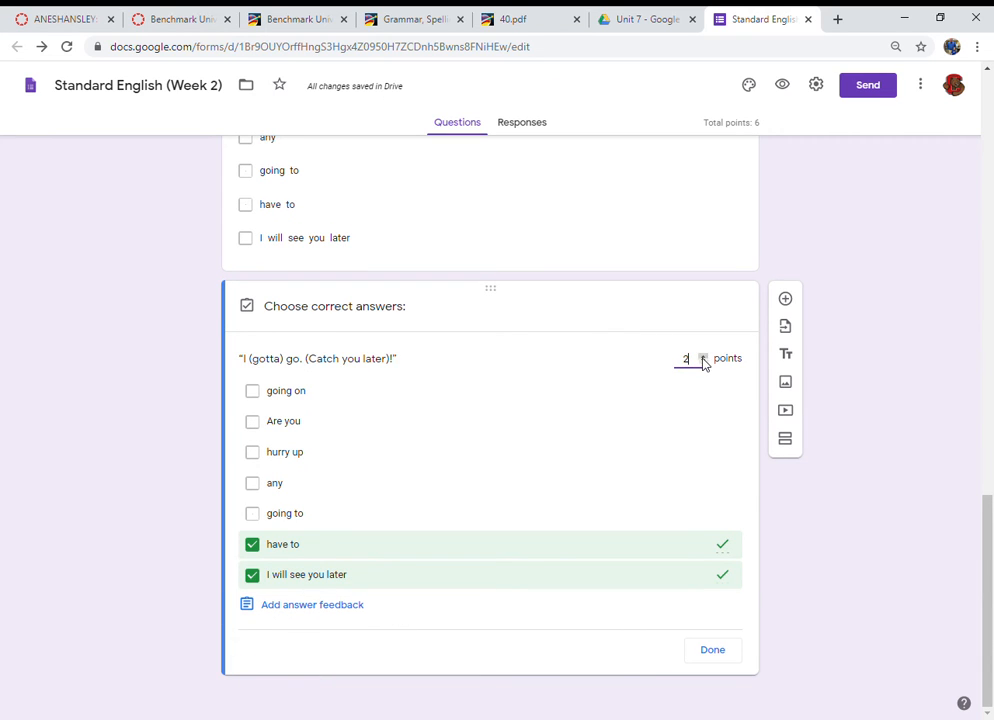
{"action": "left_click", "coordinate": [716, 655]}
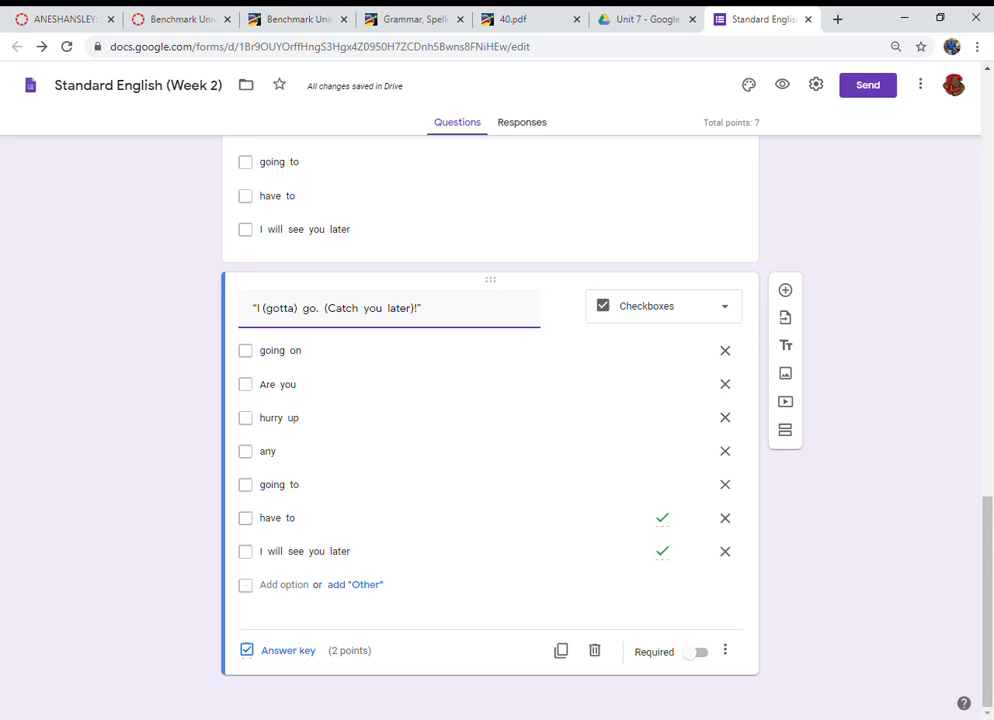
Step: Turn off the restriction to Poway Unified School District users in the form settings and save
{"action": "scroll", "coordinate": [432, 622], "scroll_direction": "up", "scroll_amount": 15}
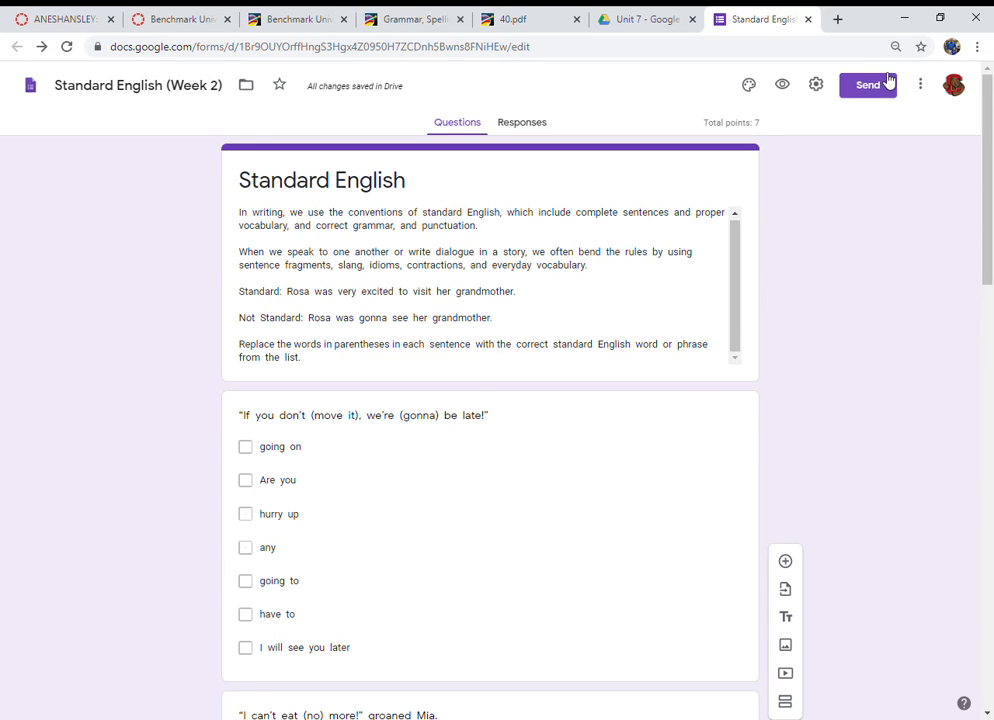
{"action": "left_click", "coordinate": [816, 84]}
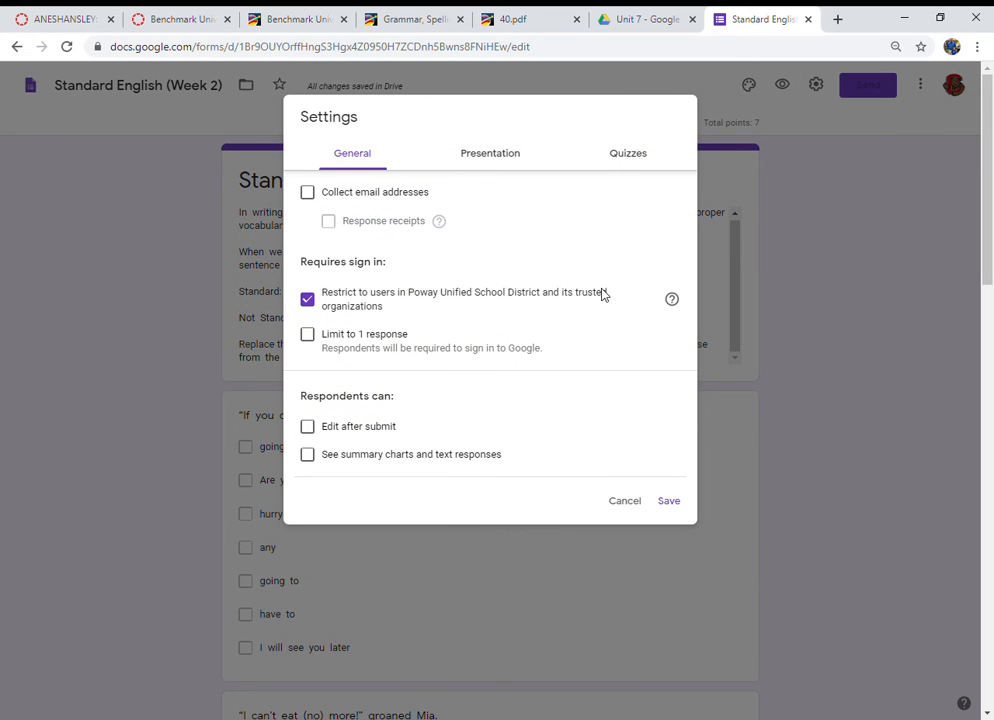
{"action": "left_click", "coordinate": [309, 302]}
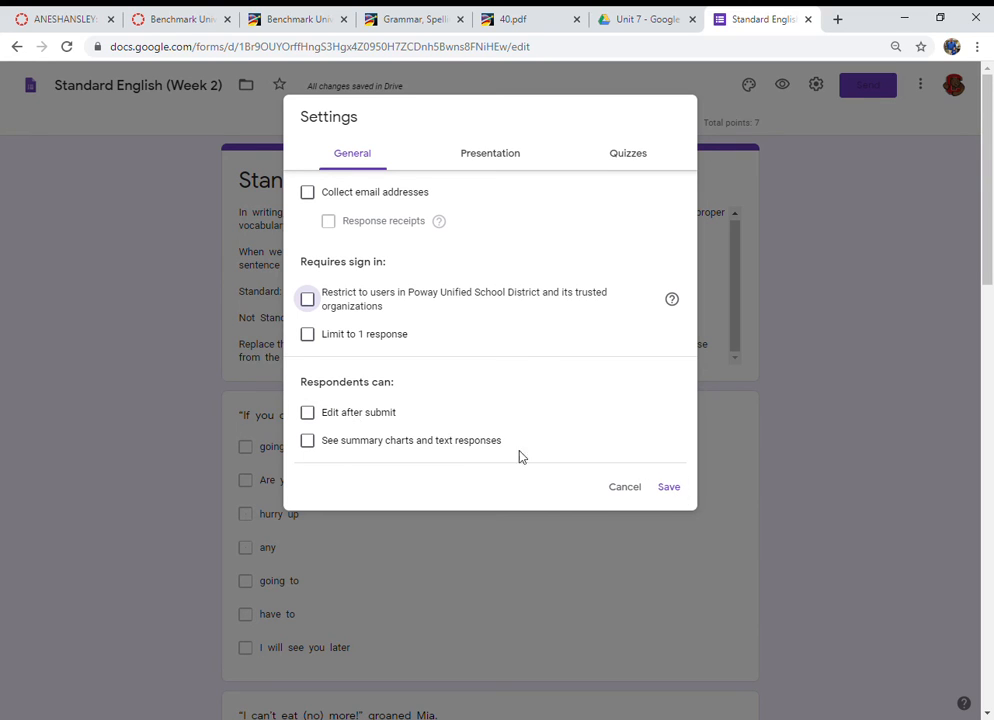
{"action": "left_click", "coordinate": [670, 490]}
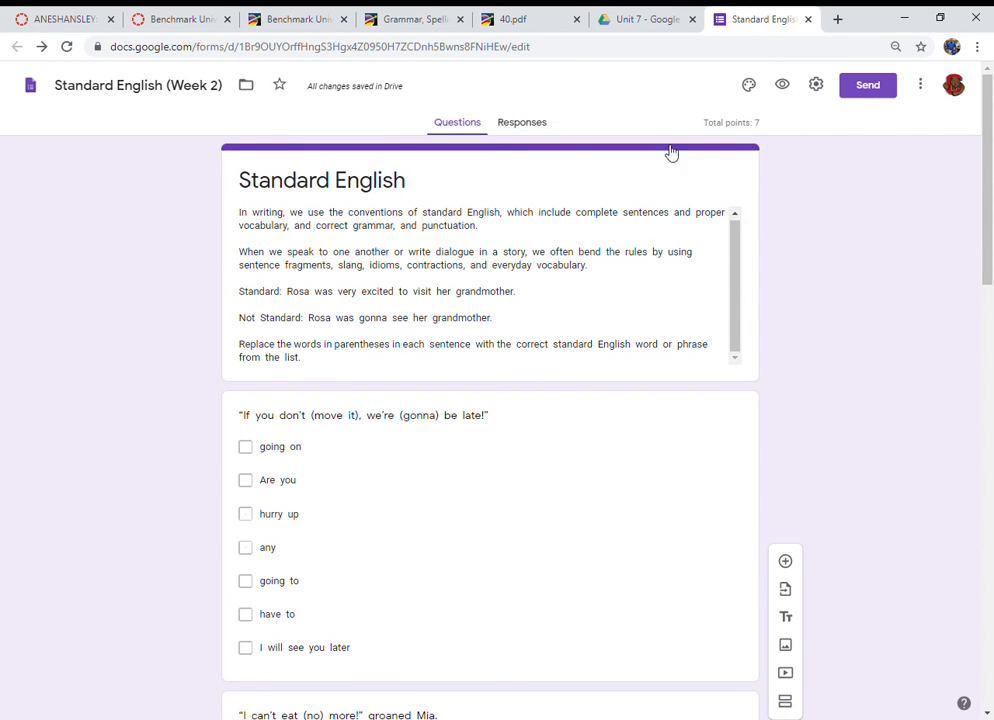
Step: Open the form's send options and get a shortened share link
{"action": "left_click", "coordinate": [876, 88]}
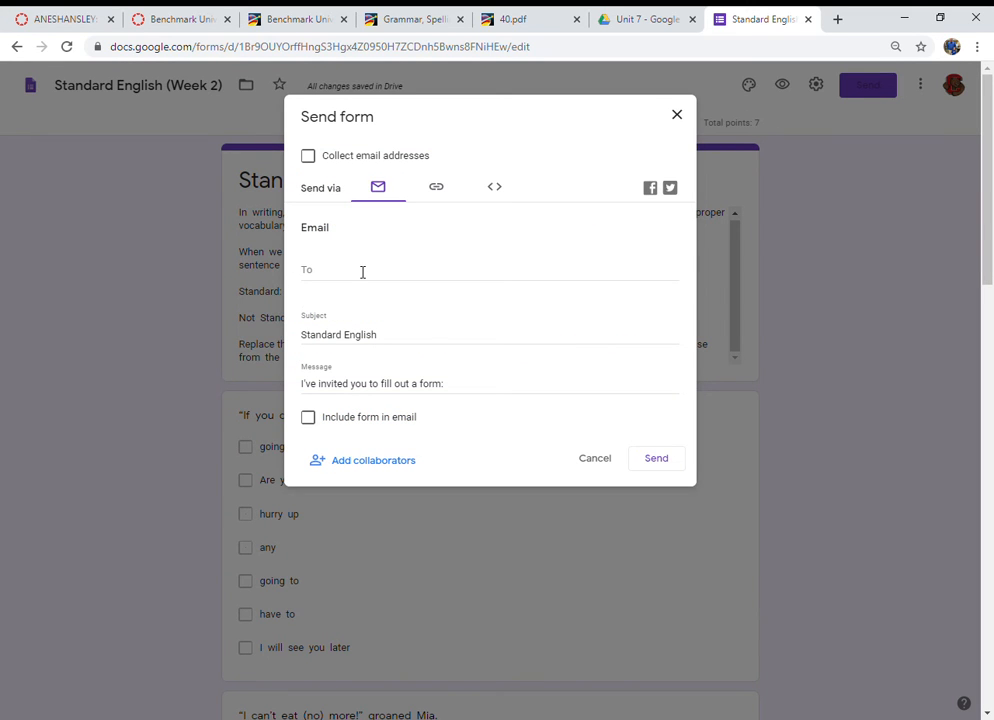
{"action": "left_click", "coordinate": [437, 193]}
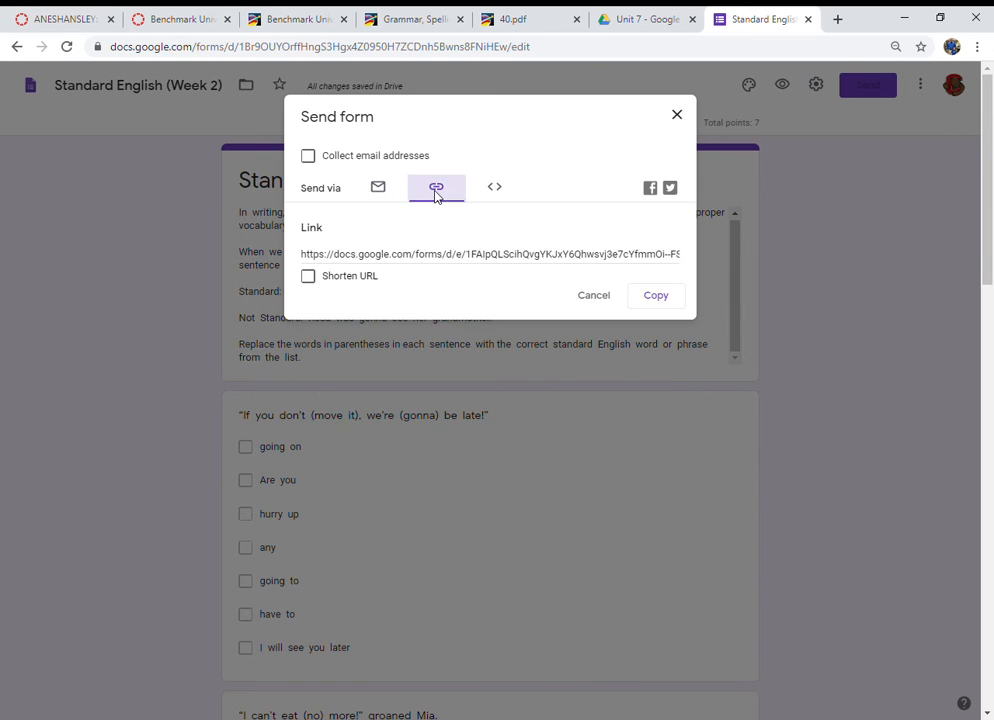
{"action": "left_click", "coordinate": [310, 279]}
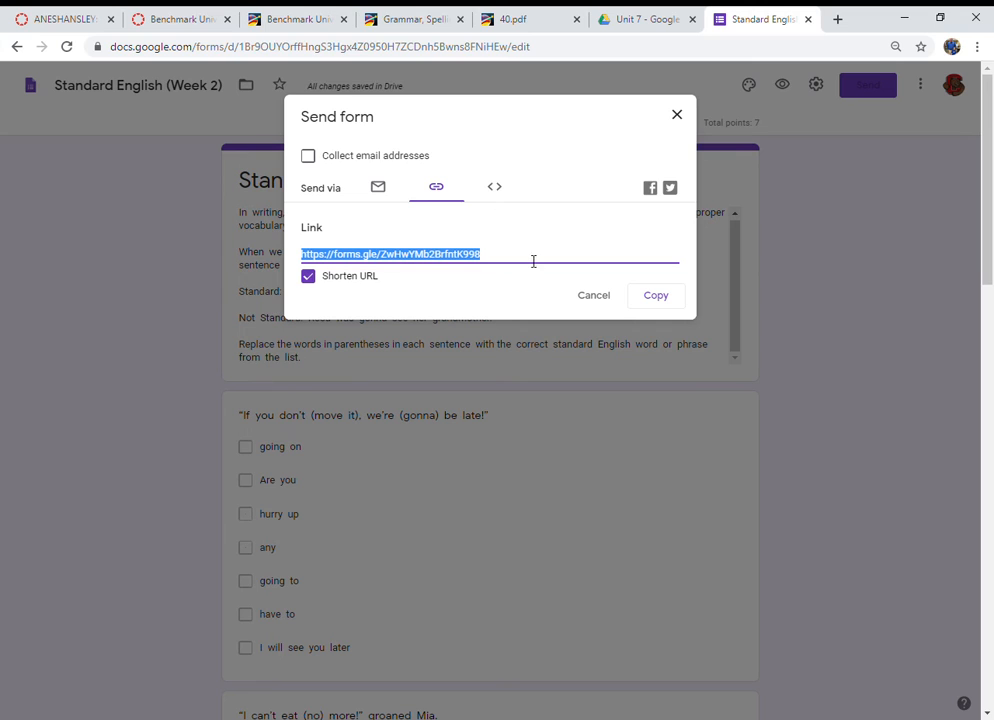
Step: Open the copied form link in a new tab to preview the live form, then close it and the send dialog
{"action": "left_click", "coordinate": [839, 22]}
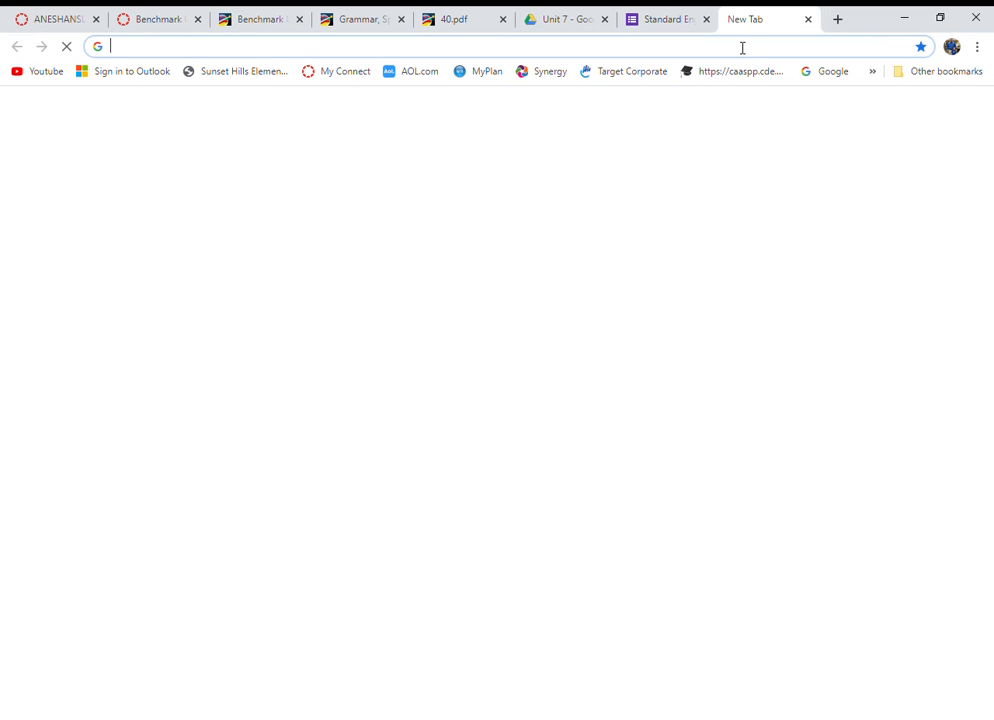
{"action": "key", "text": "ctrl+v"}
{"action": "key", "text": "Return"}
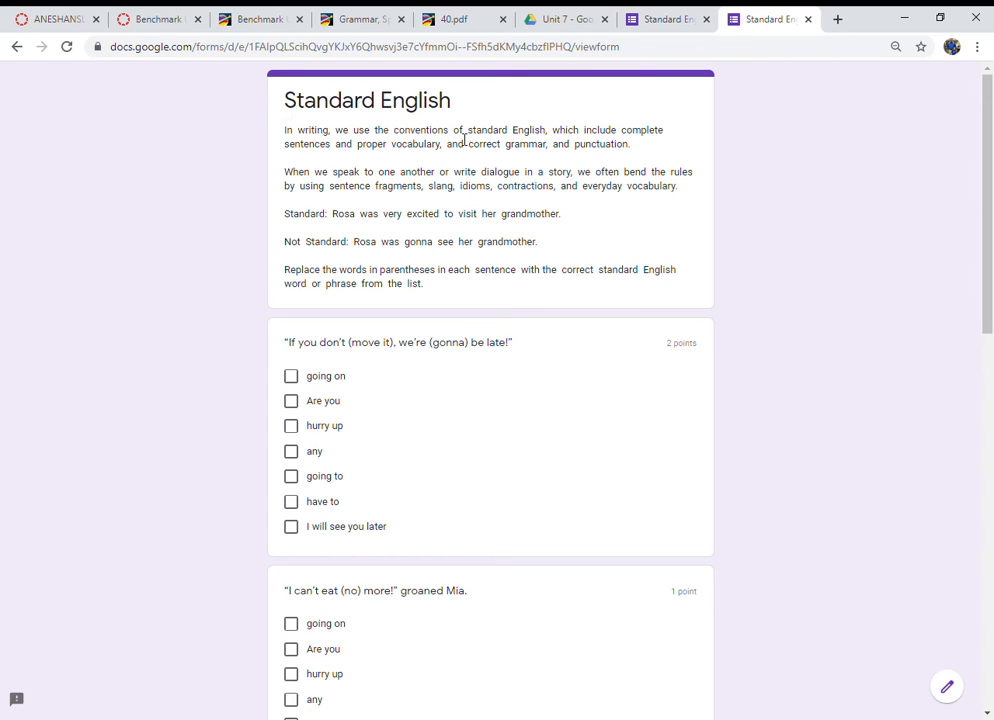
{"action": "left_click", "coordinate": [808, 19]}
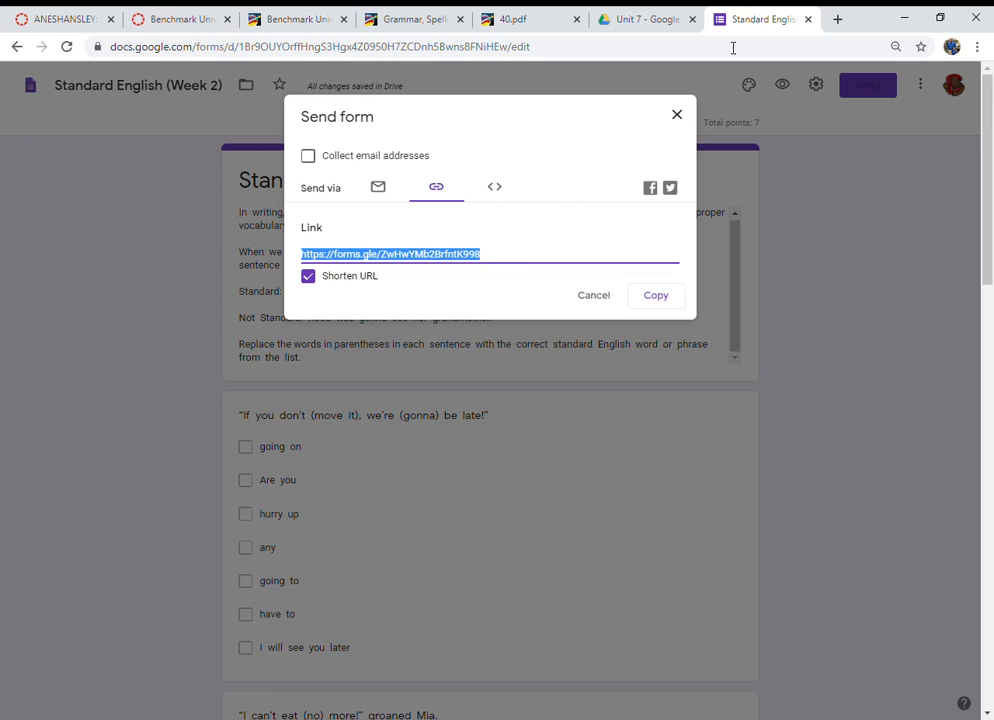
{"action": "left_click", "coordinate": [679, 118]}
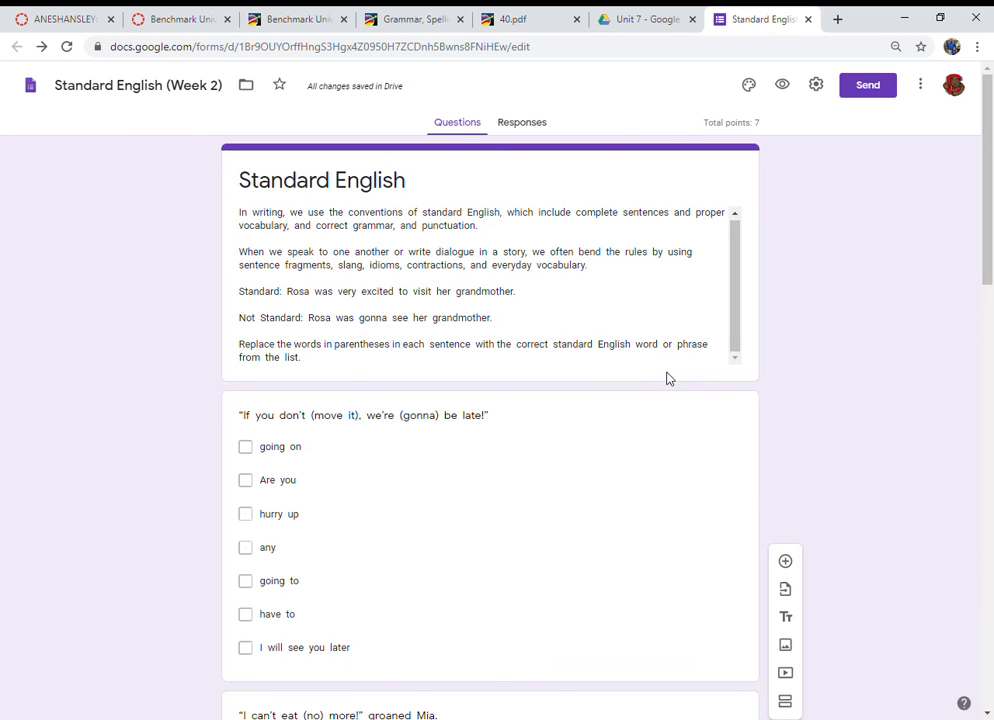
Step: Add a short-answer question "What is your name?" after the first sentence question and make it required
{"action": "left_click", "coordinate": [743, 417]}
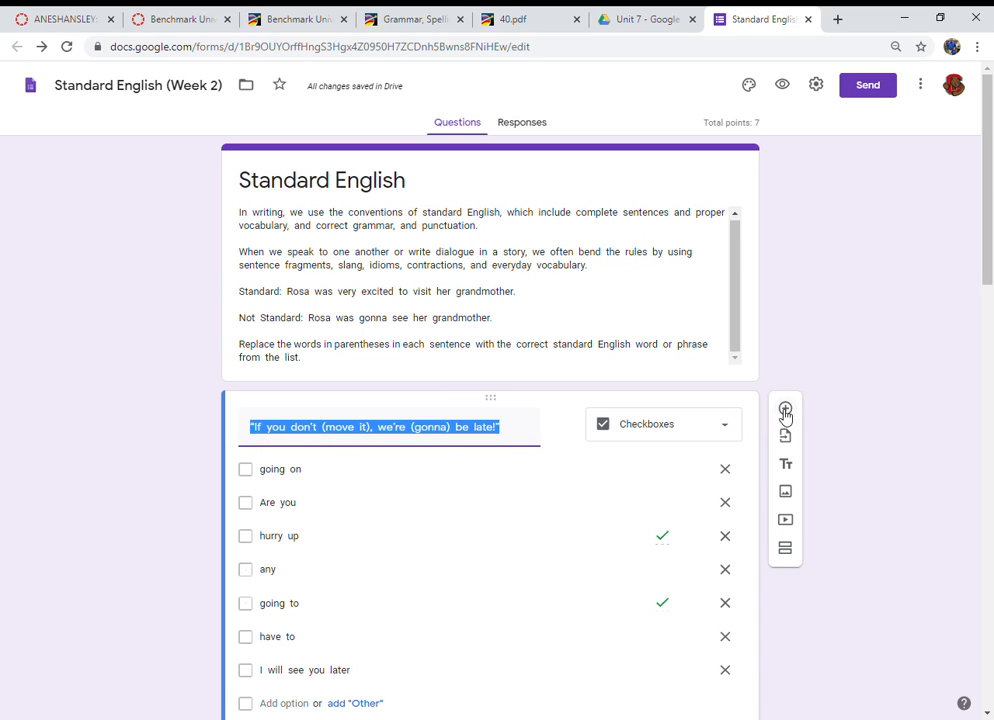
{"action": "left_click", "coordinate": [787, 412]}
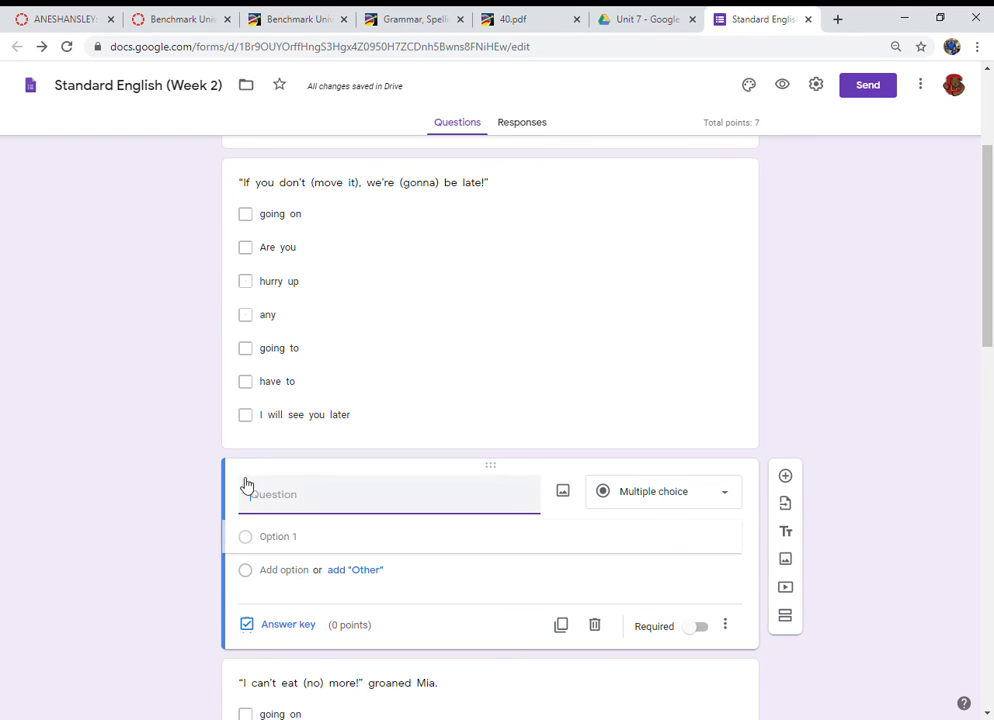
{"action": "left_click", "coordinate": [393, 489]}
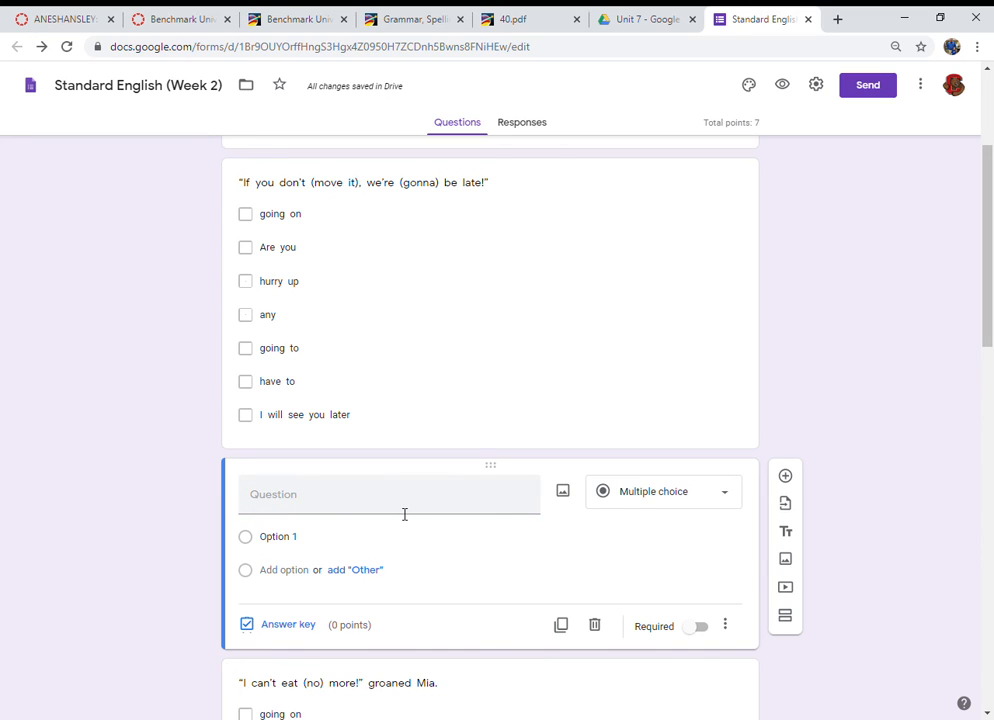
{"action": "left_click", "coordinate": [402, 494]}
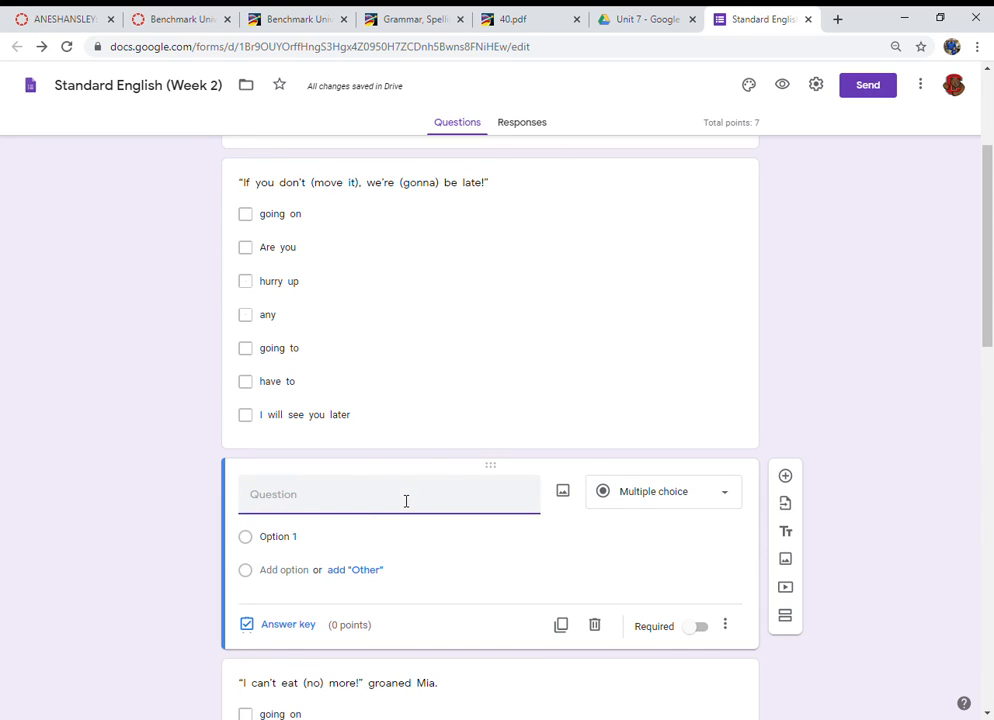
{"action": "type", "text": "What is your name?"}
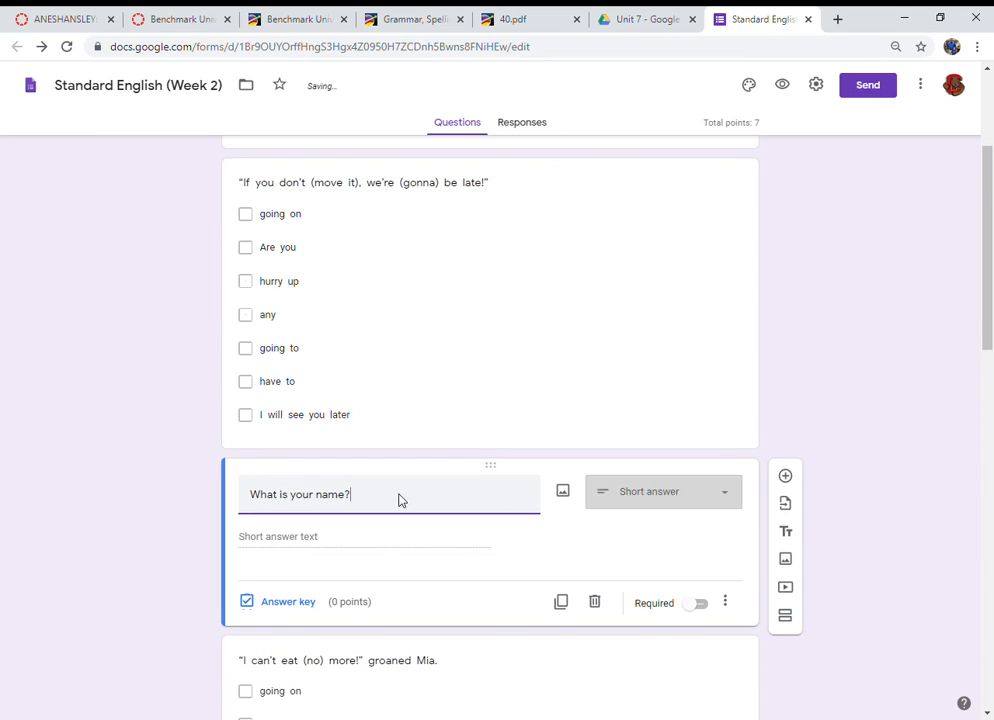
{"action": "left_click", "coordinate": [705, 607]}
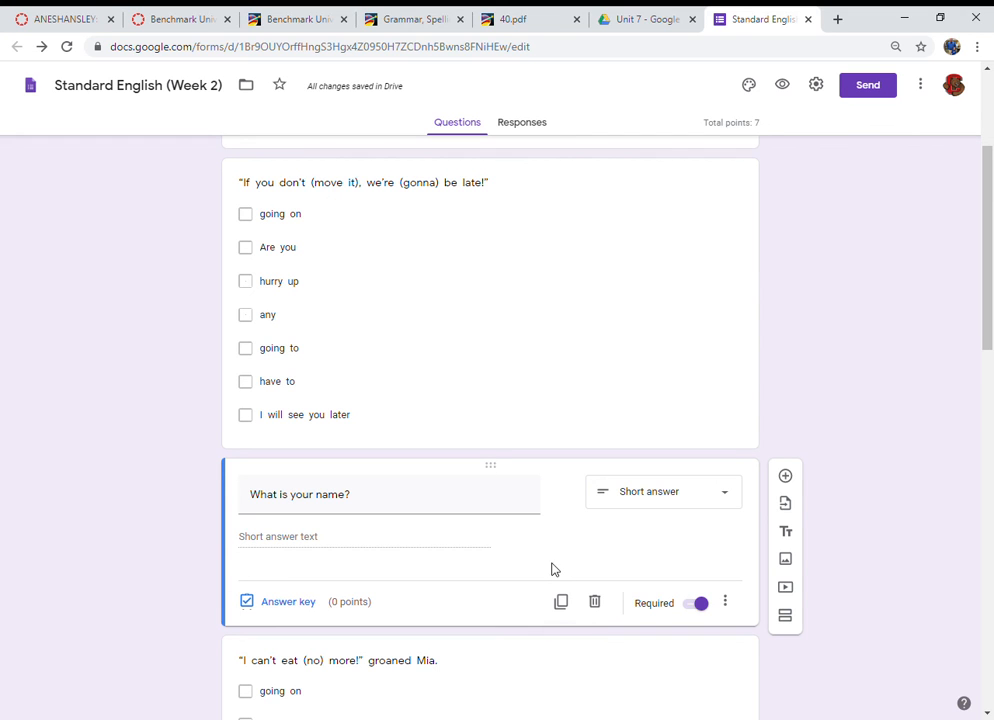
Step: Move the name question to the top, above the first sentence question
{"action": "left_click_drag", "start_coordinate": [490, 465], "coordinate": [464, 176]}
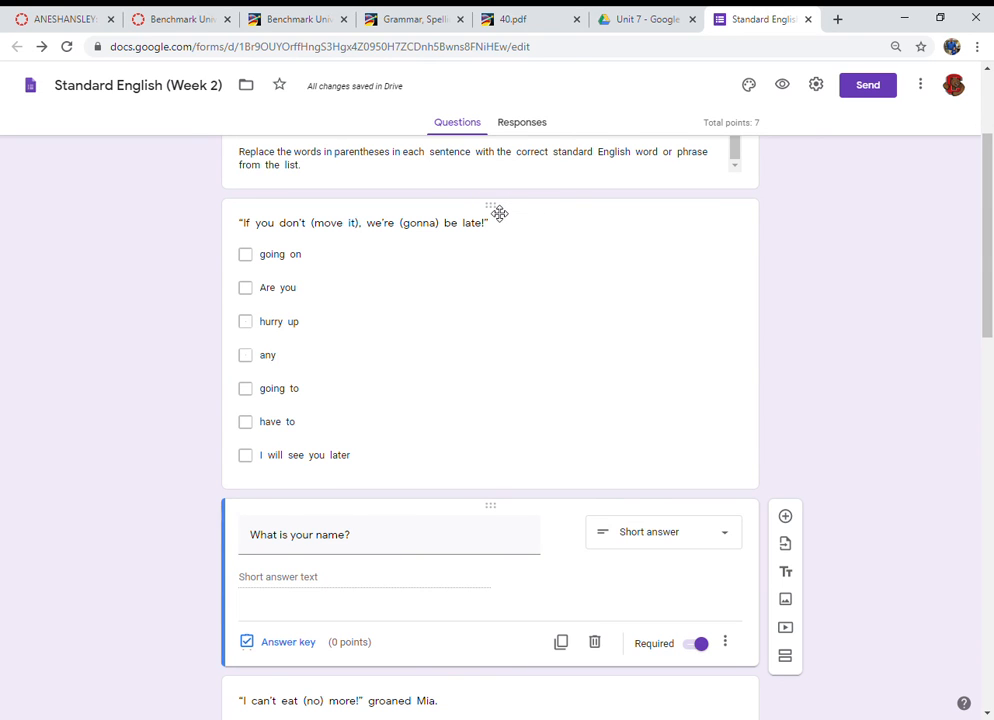
{"action": "left_click_drag", "start_coordinate": [499, 213], "coordinate": [488, 397]}
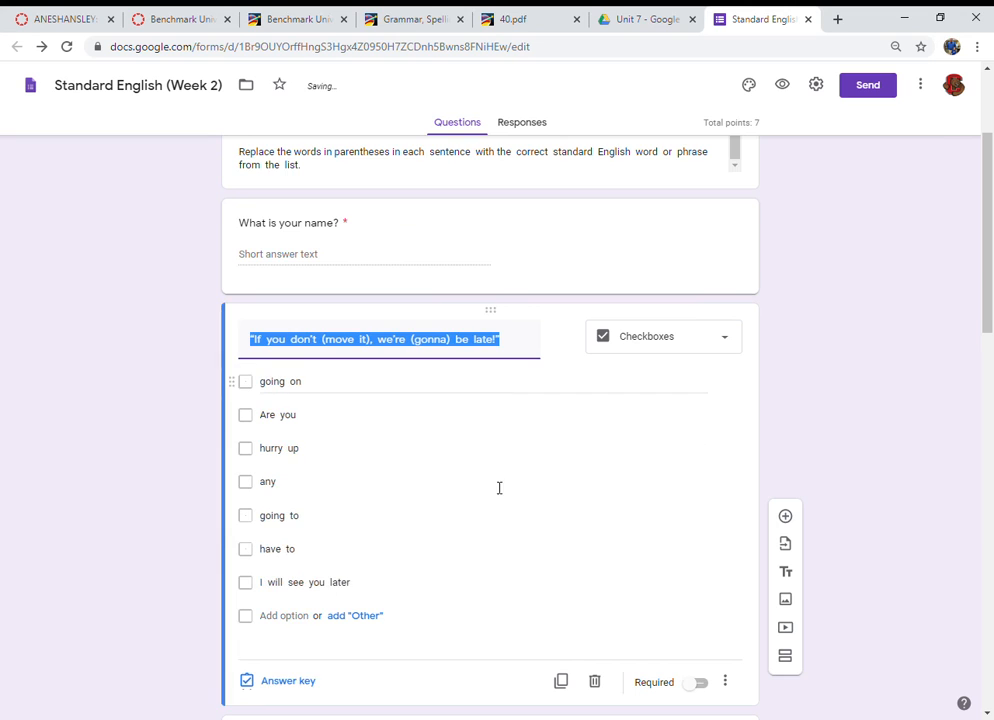
{"action": "scroll", "coordinate": [497, 500], "scroll_direction": "up", "scroll_amount": 2}
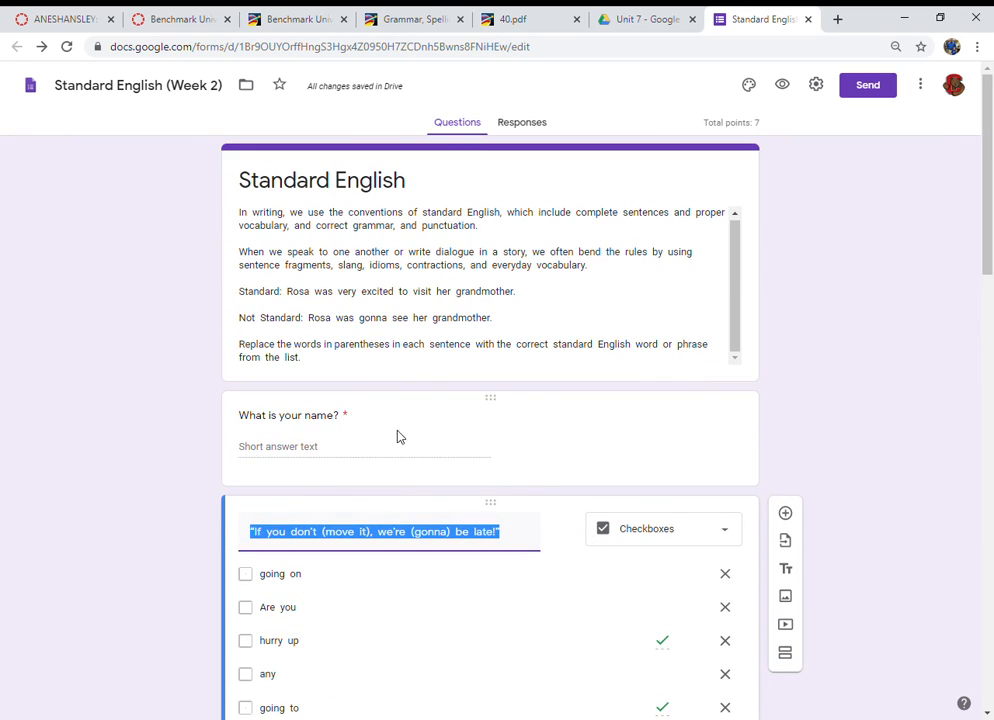
{"action": "scroll", "coordinate": [700, 567], "scroll_direction": "down", "scroll_amount": 3}
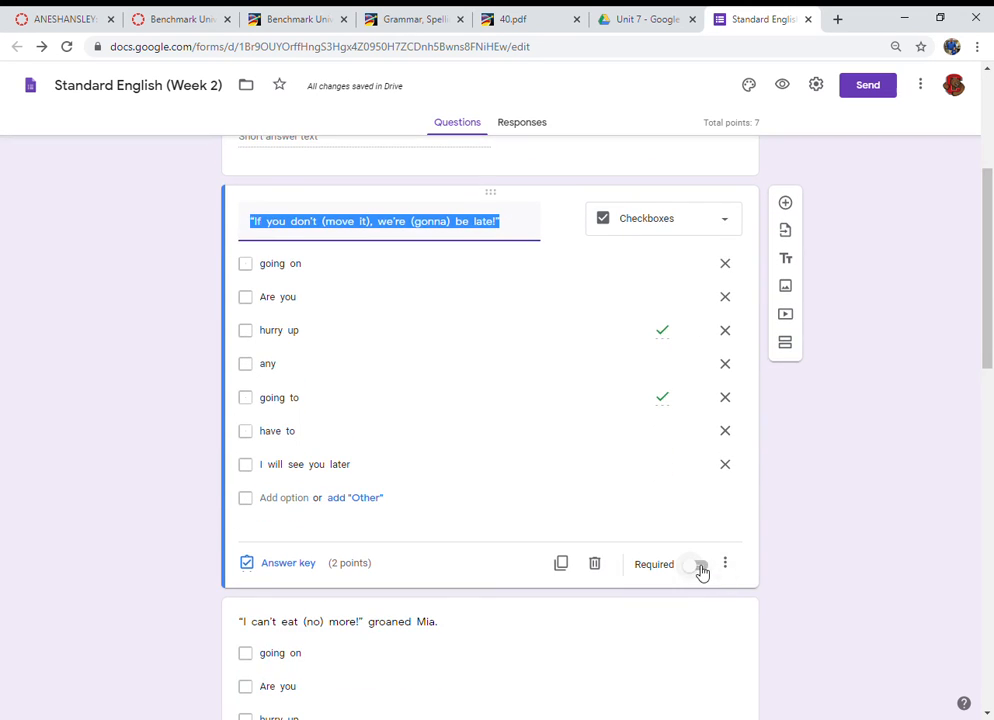
Step: Turn on Required for each of the five sentence questions in the form
{"action": "left_click", "coordinate": [701, 565]}
{"action": "scroll", "coordinate": [660, 580], "scroll_direction": "down", "scroll_amount": 3}
{"action": "scroll", "coordinate": [669, 530], "scroll_direction": "down", "scroll_amount": 2}
{"action": "left_click", "coordinate": [699, 420]}
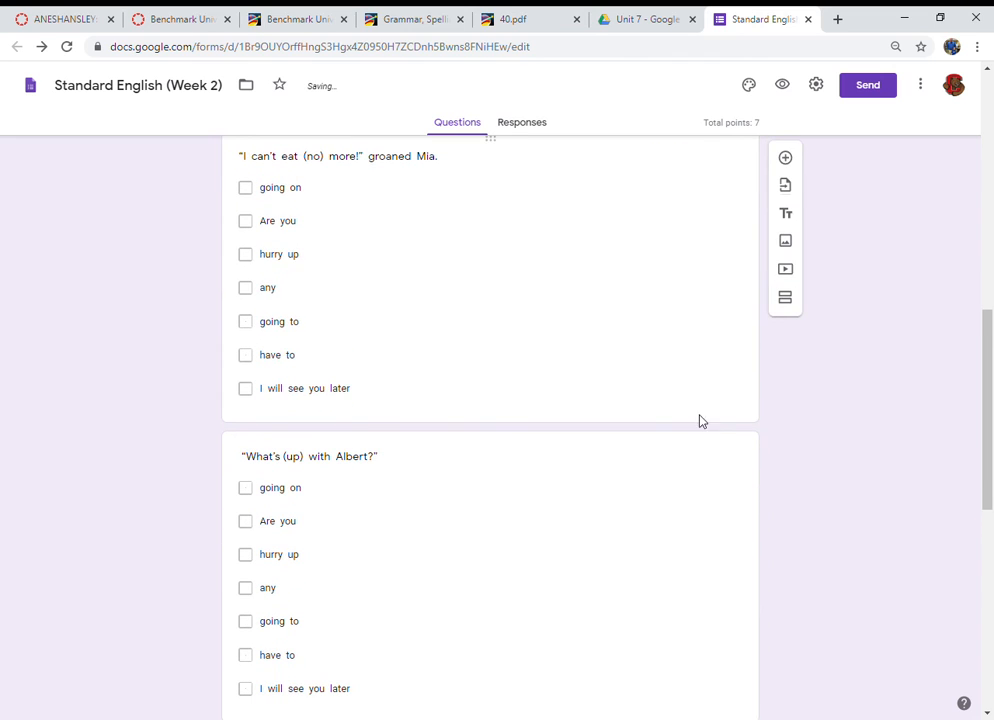
{"action": "left_click", "coordinate": [700, 401]}
{"action": "scroll", "coordinate": [678, 579], "scroll_direction": "down", "scroll_amount": 3}
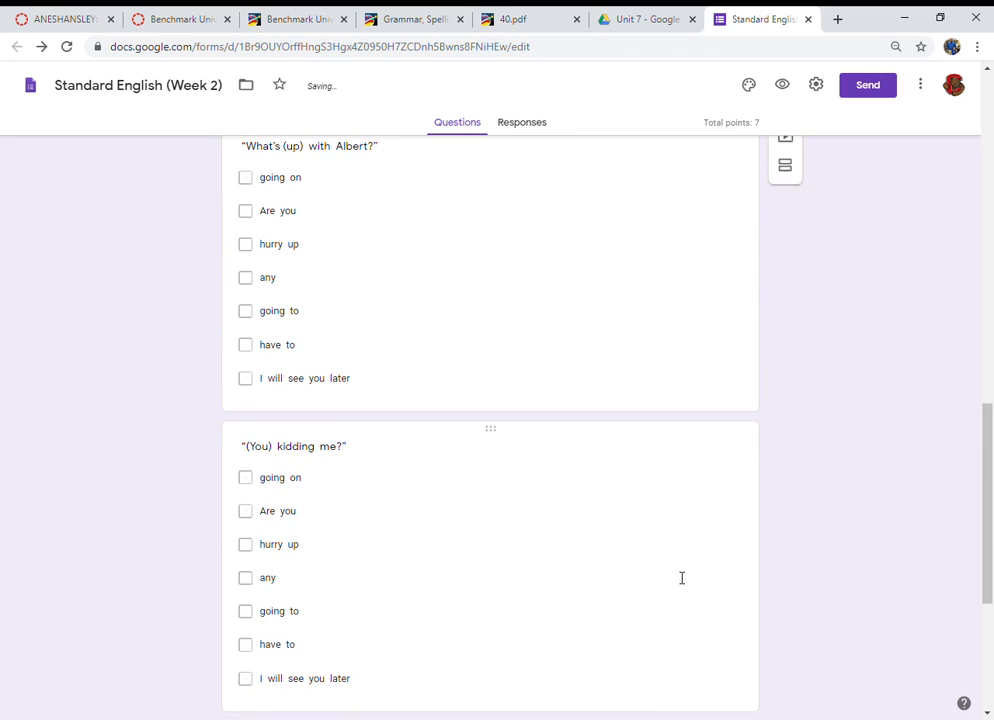
{"action": "left_click", "coordinate": [690, 348]}
{"action": "left_click", "coordinate": [700, 389]}
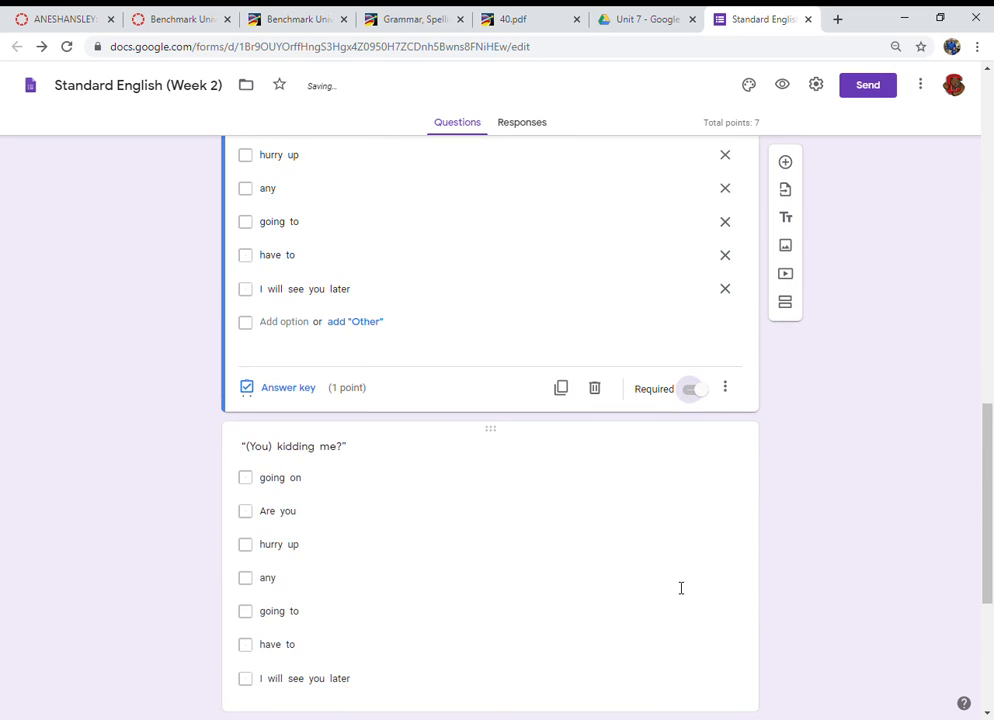
{"action": "scroll", "coordinate": [722, 371], "scroll_direction": "down", "scroll_amount": 3}
{"action": "left_click", "coordinate": [686, 388]}
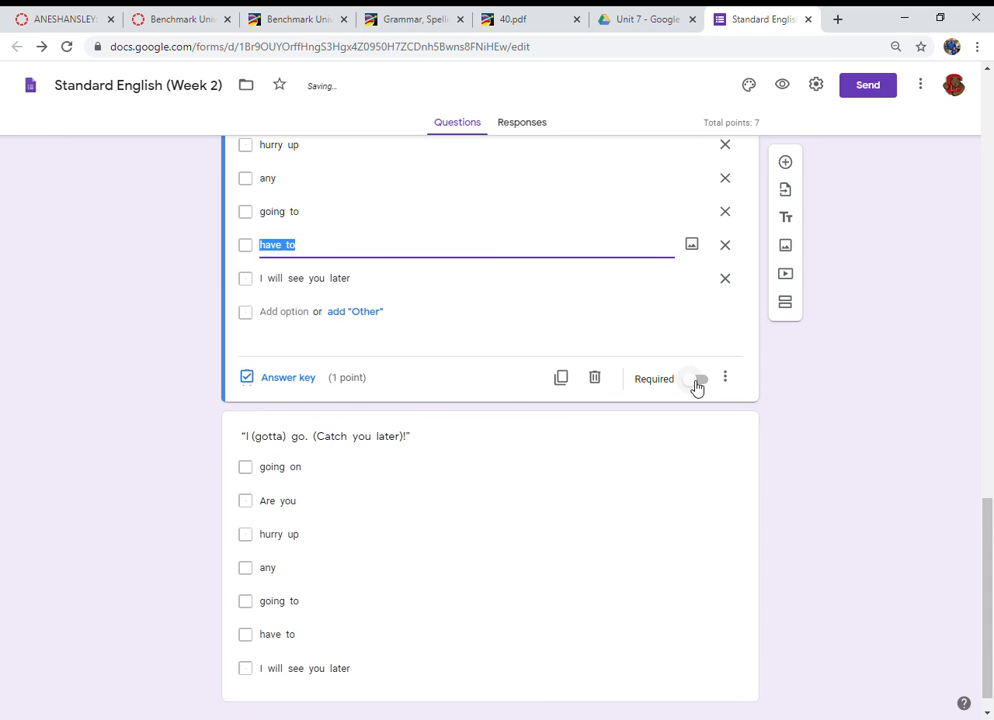
{"action": "left_click", "coordinate": [694, 387]}
{"action": "left_click", "coordinate": [698, 583]}
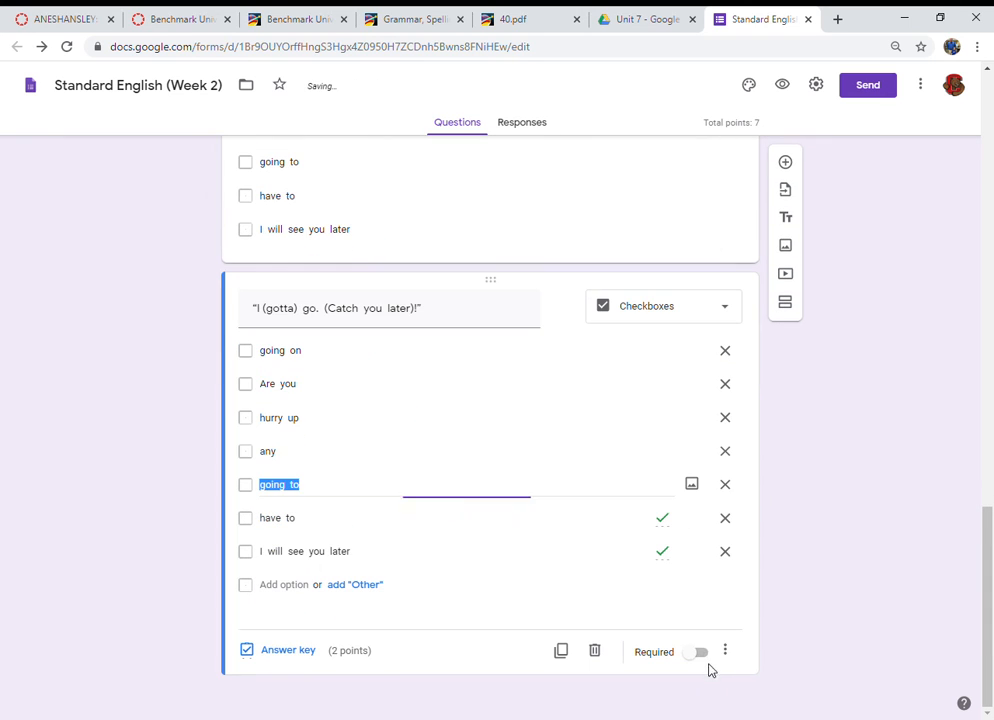
{"action": "left_click", "coordinate": [701, 655]}
{"action": "scroll", "coordinate": [683, 503], "scroll_direction": "up", "scroll_amount": 15}
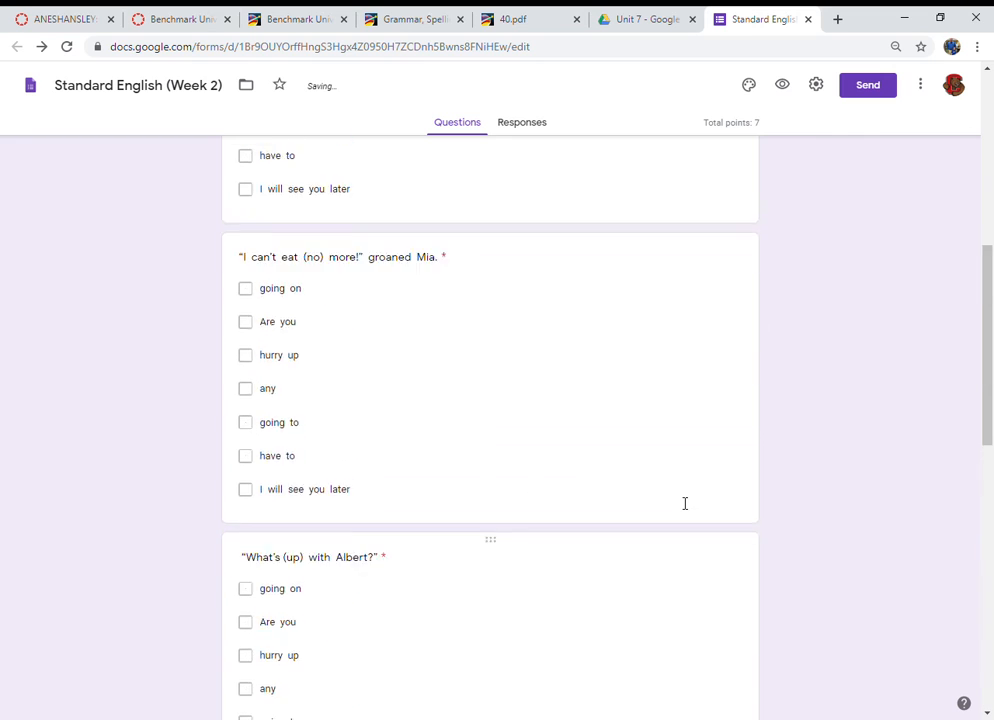
Step: Copy the form's shortened share link from the send options and open it in a new browser tab
{"action": "left_click", "coordinate": [868, 87]}
{"action": "left_click", "coordinate": [441, 190]}
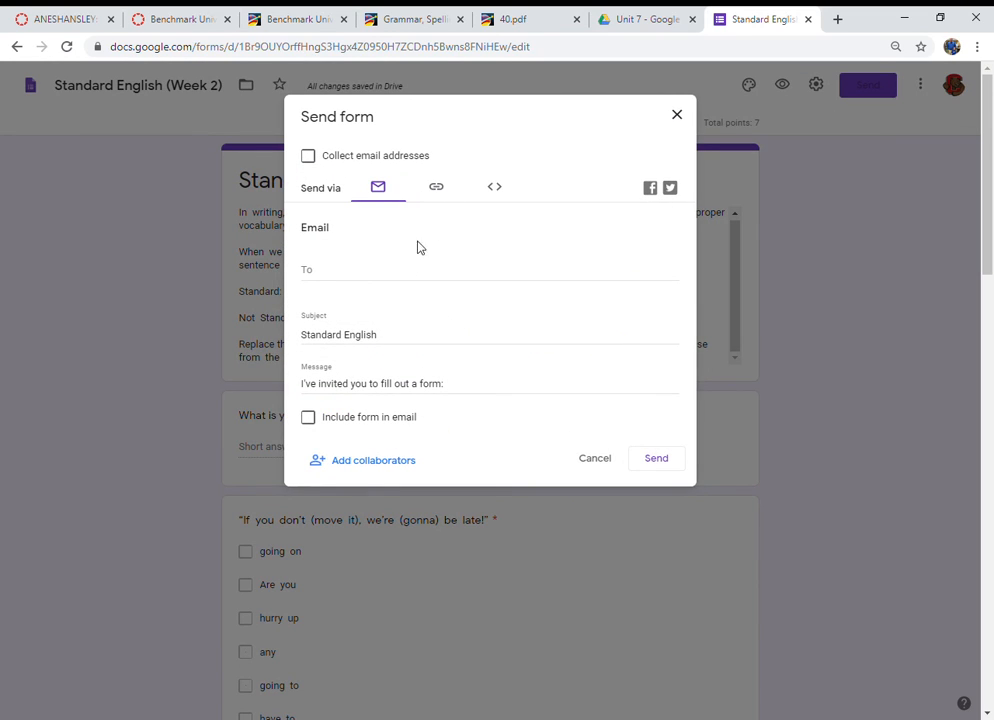
{"action": "left_click", "coordinate": [340, 279]}
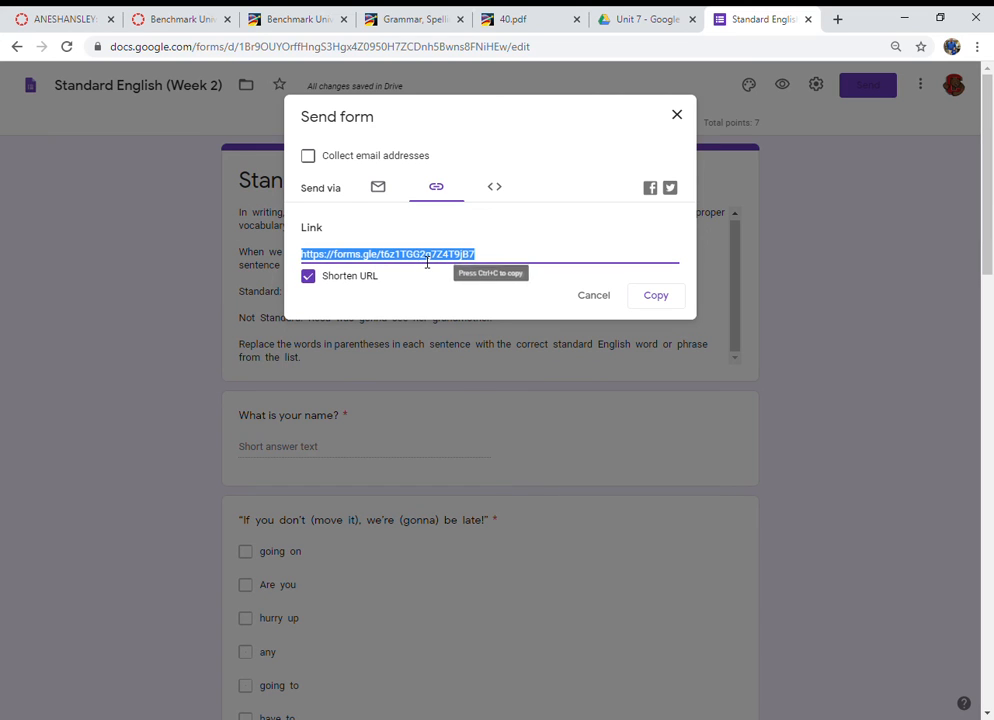
{"action": "left_click", "coordinate": [836, 28]}
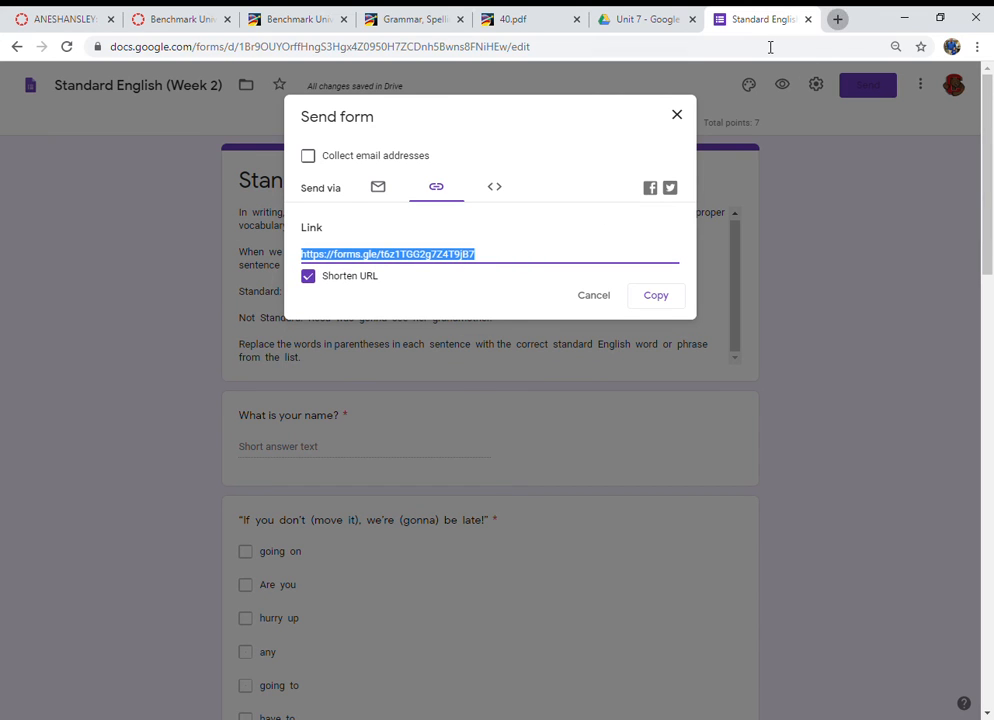
{"action": "type", "text": "https://forms.gle/t6z1TGG2g7Z4T9jB7"}
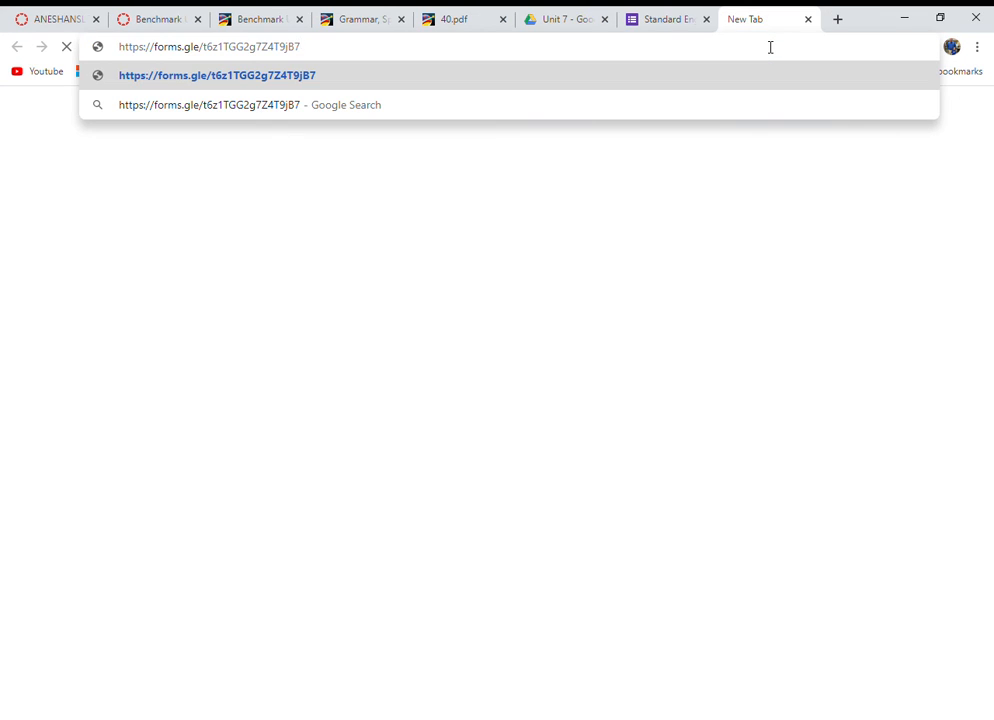
{"action": "key", "text": "Return"}
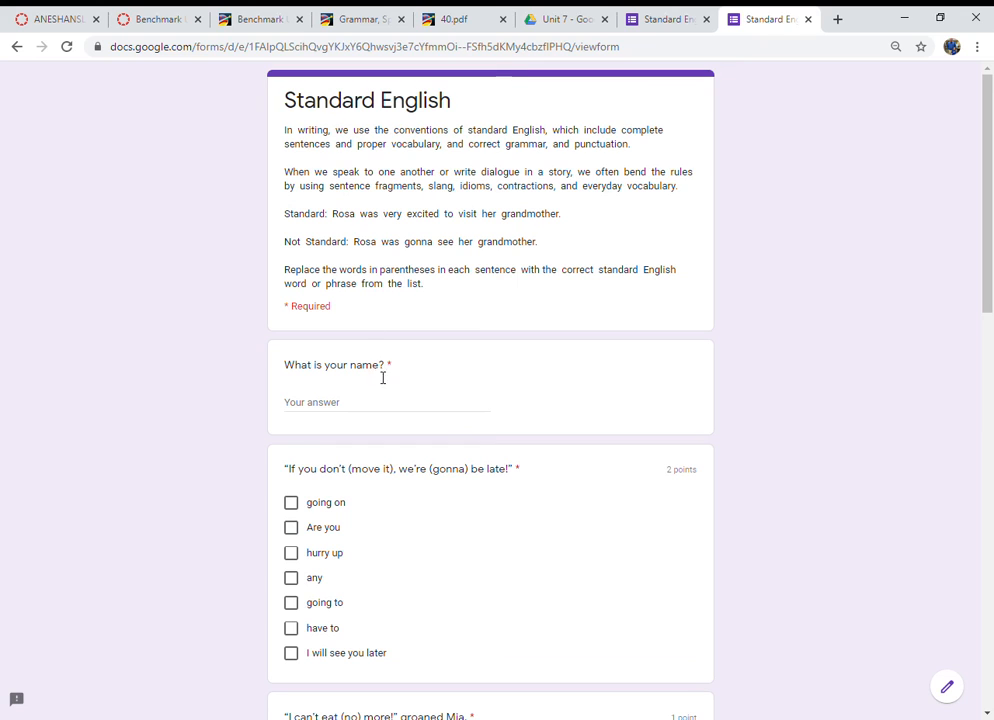
Step: Fill in a test response: enter a student's name and tick answers on every sentence question
{"action": "left_click", "coordinate": [371, 412]}
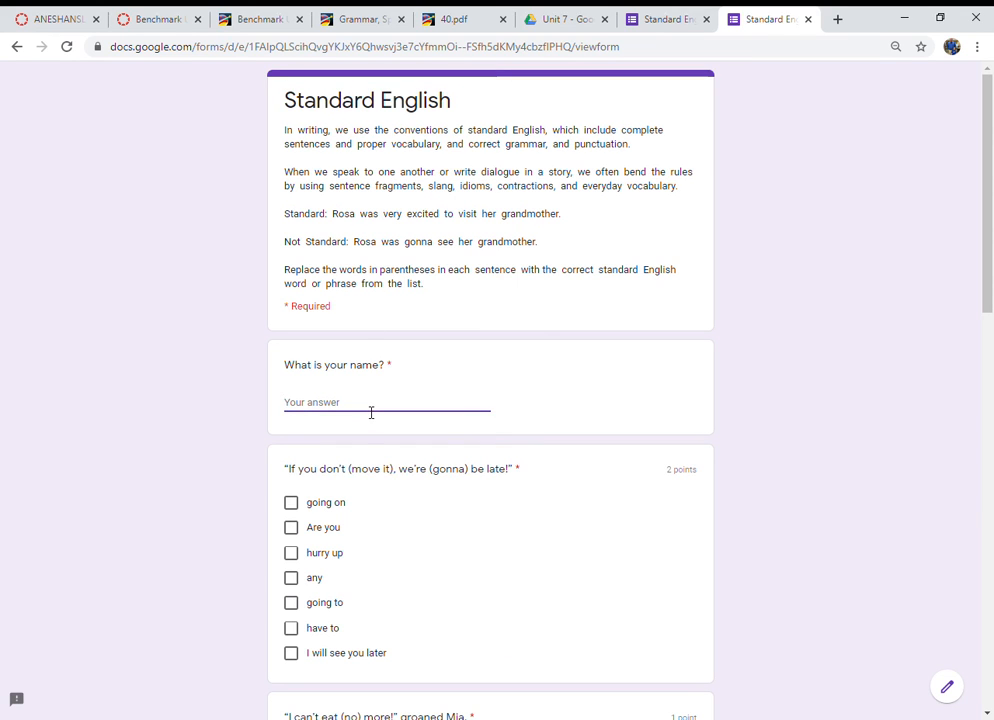
{"action": "type", "text": "Matt"}
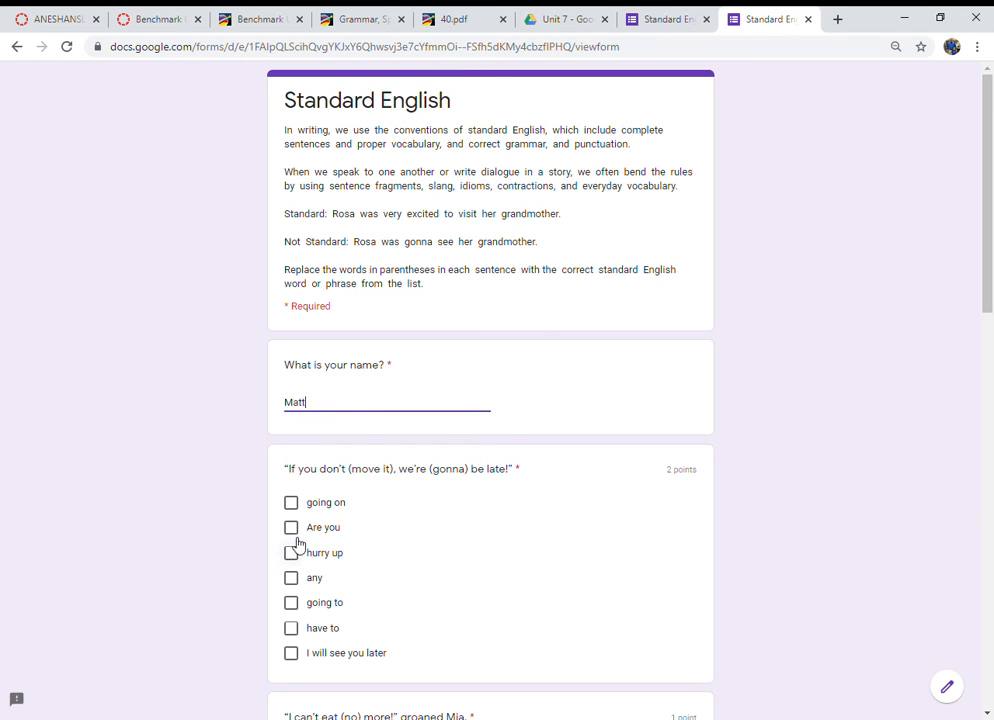
{"action": "scroll", "coordinate": [295, 543], "scroll_direction": "down", "scroll_amount": 2}
{"action": "left_click", "coordinate": [296, 420]}
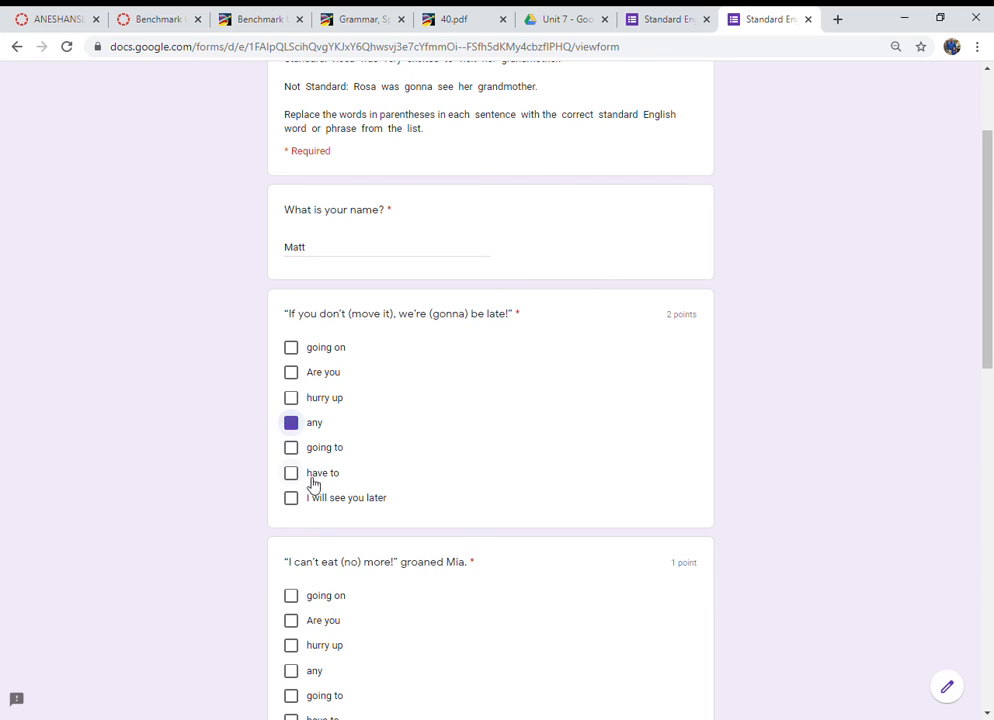
{"action": "left_click", "coordinate": [296, 620]}
{"action": "scroll", "coordinate": [313, 580], "scroll_direction": "down", "scroll_amount": 4}
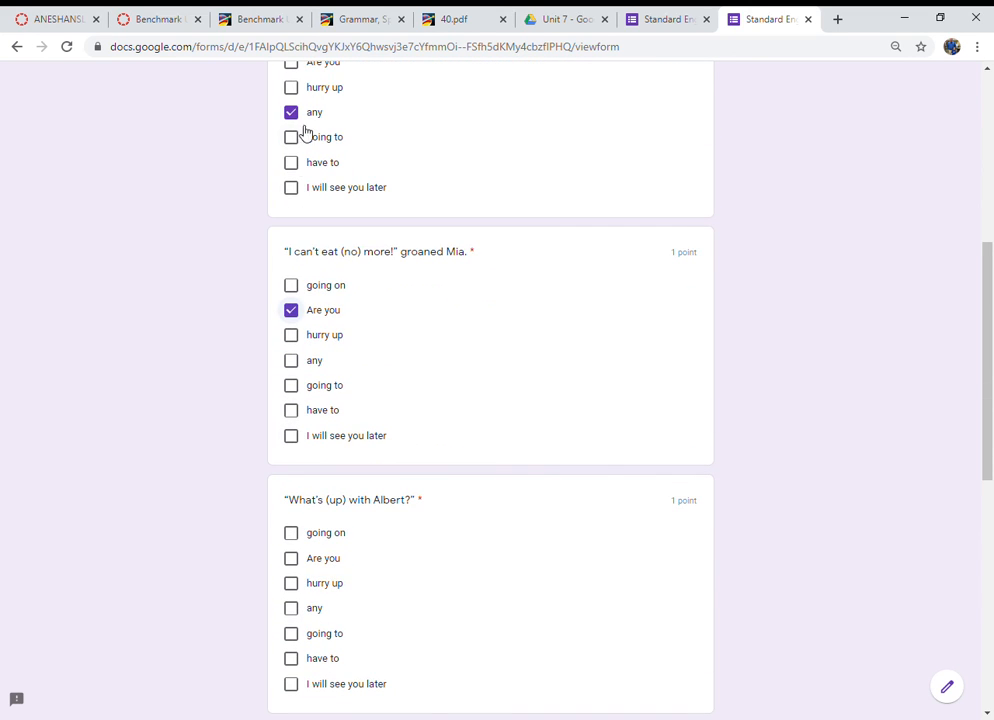
{"action": "left_click", "coordinate": [296, 163]}
{"action": "left_click", "coordinate": [296, 558]}
{"action": "scroll", "coordinate": [318, 615], "scroll_direction": "down", "scroll_amount": 3}
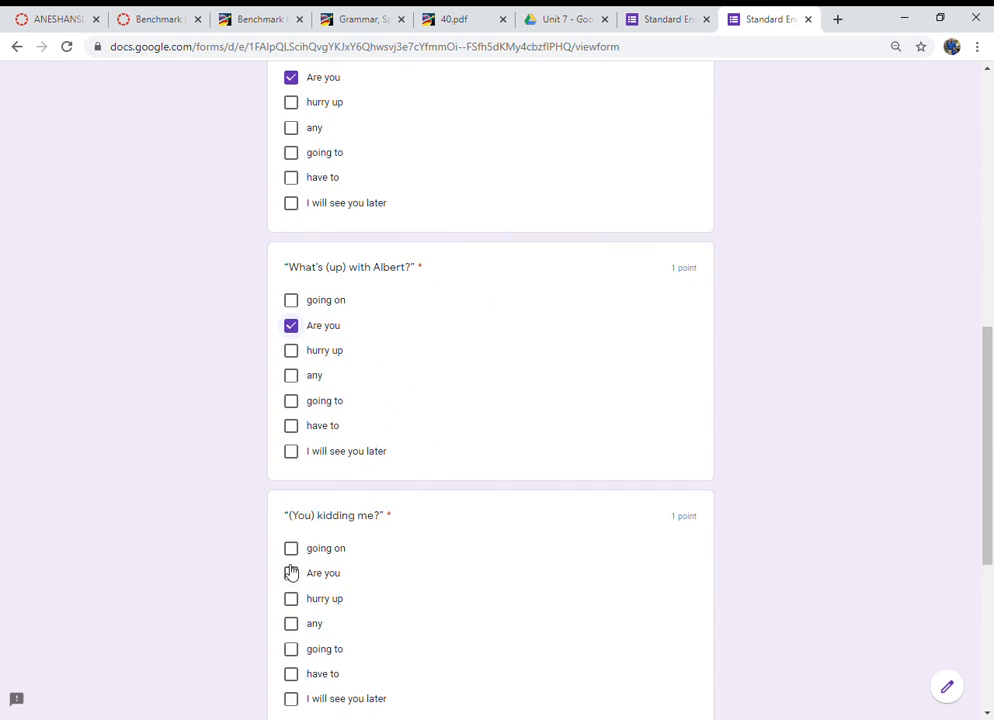
{"action": "left_click", "coordinate": [292, 573]}
{"action": "scroll", "coordinate": [311, 608], "scroll_direction": "down", "scroll_amount": 4}
{"action": "left_click", "coordinate": [293, 587]}
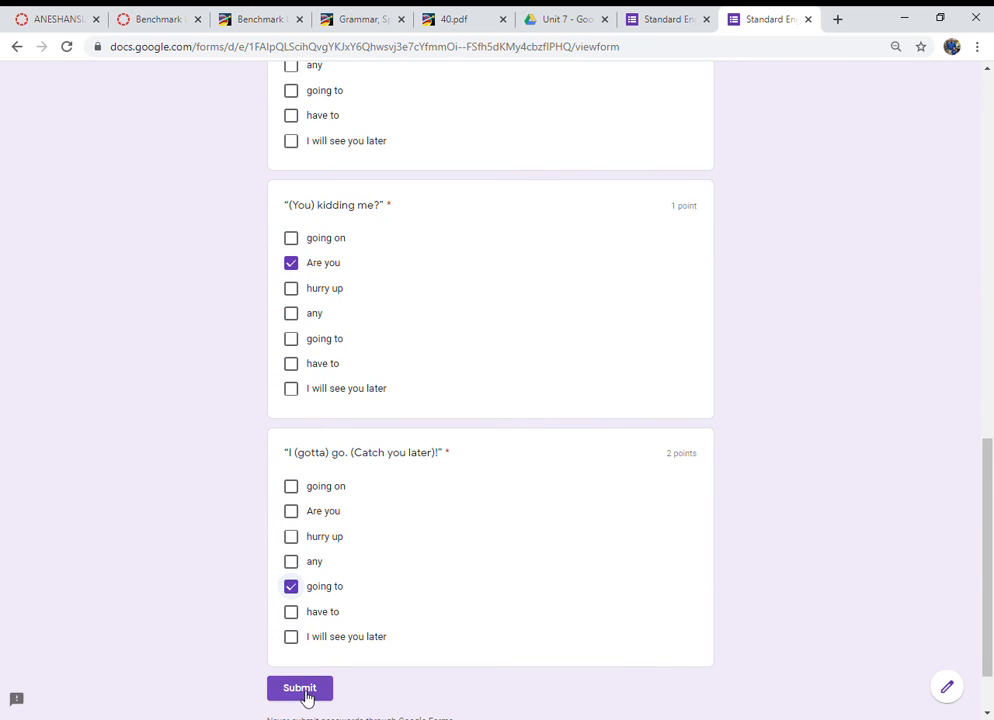
Step: Submit the test response and open its score
{"action": "left_click", "coordinate": [304, 689]}
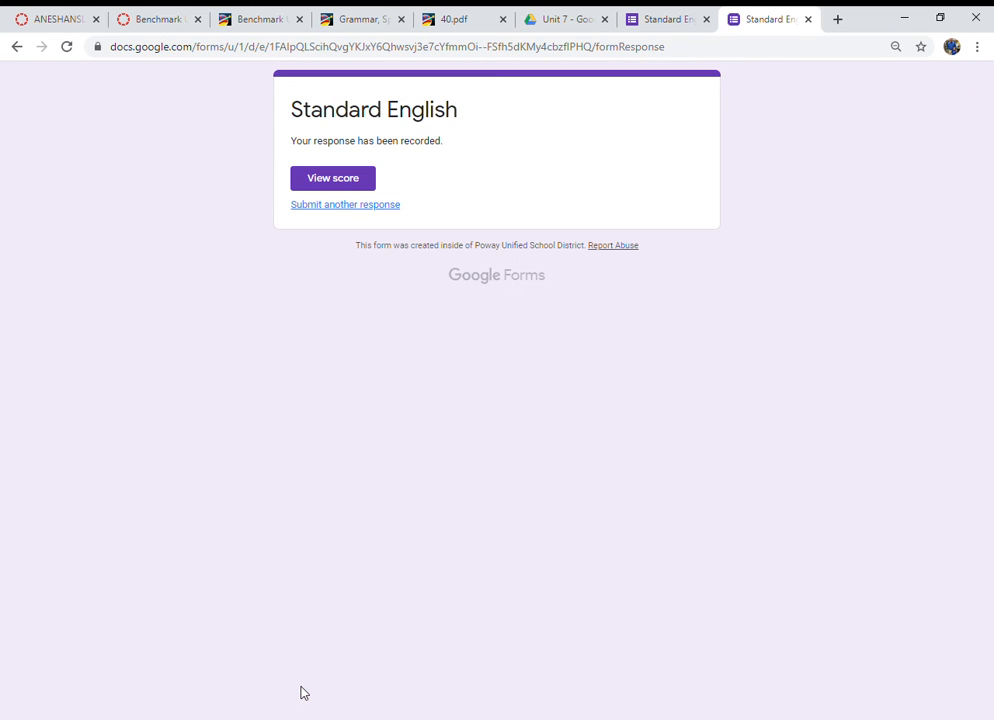
{"action": "left_click", "coordinate": [355, 188]}
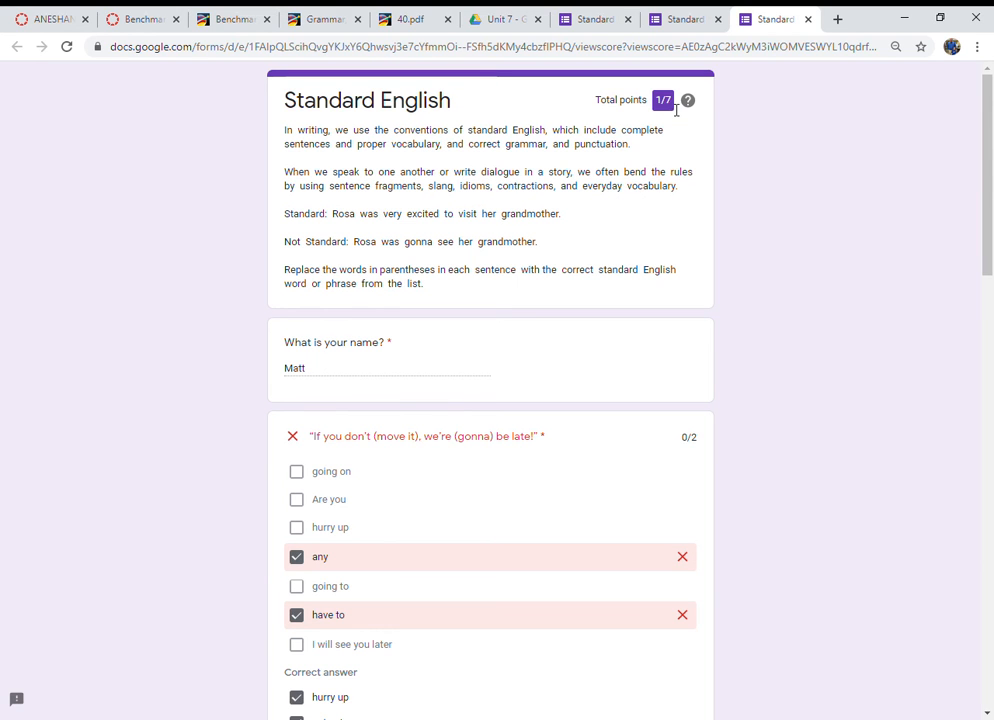
Step: Scroll through the scored response to review each question's marked and correct answers
{"action": "scroll", "coordinate": [375, 351], "scroll_direction": "down", "scroll_amount": 2}
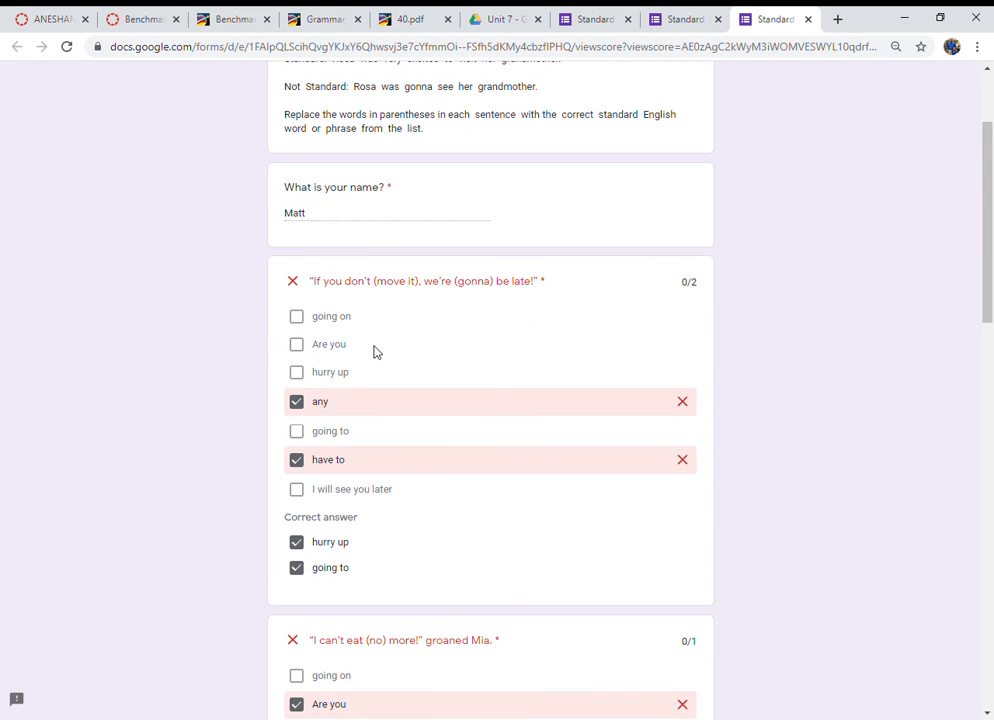
{"action": "scroll", "coordinate": [532, 460], "scroll_direction": "down", "scroll_amount": 5}
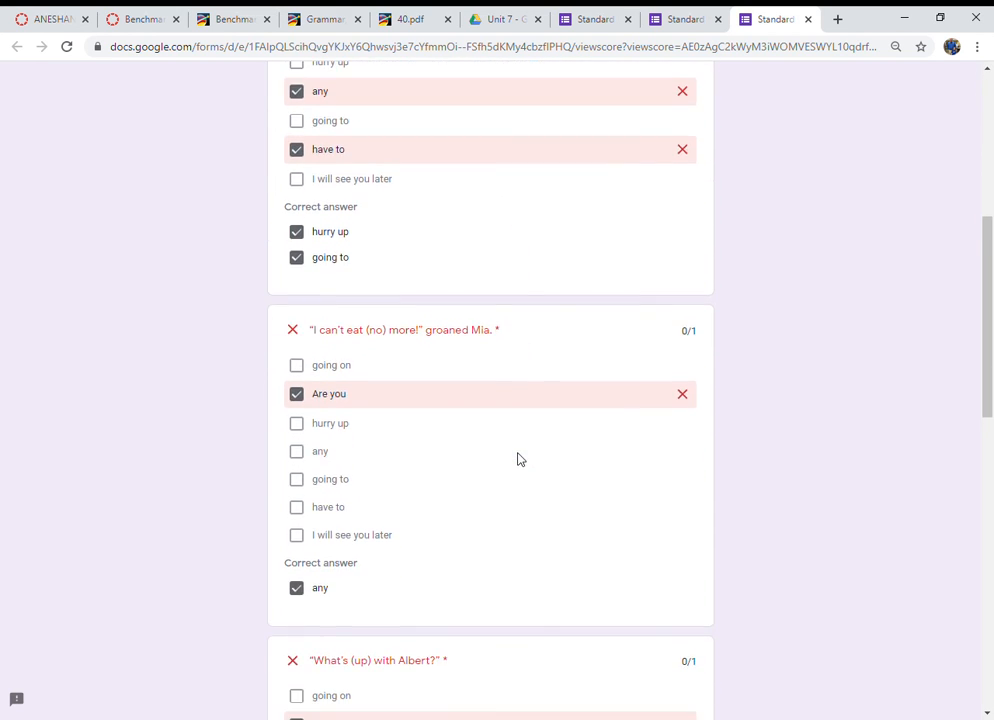
{"action": "scroll", "coordinate": [494, 440], "scroll_direction": "down", "scroll_amount": 2}
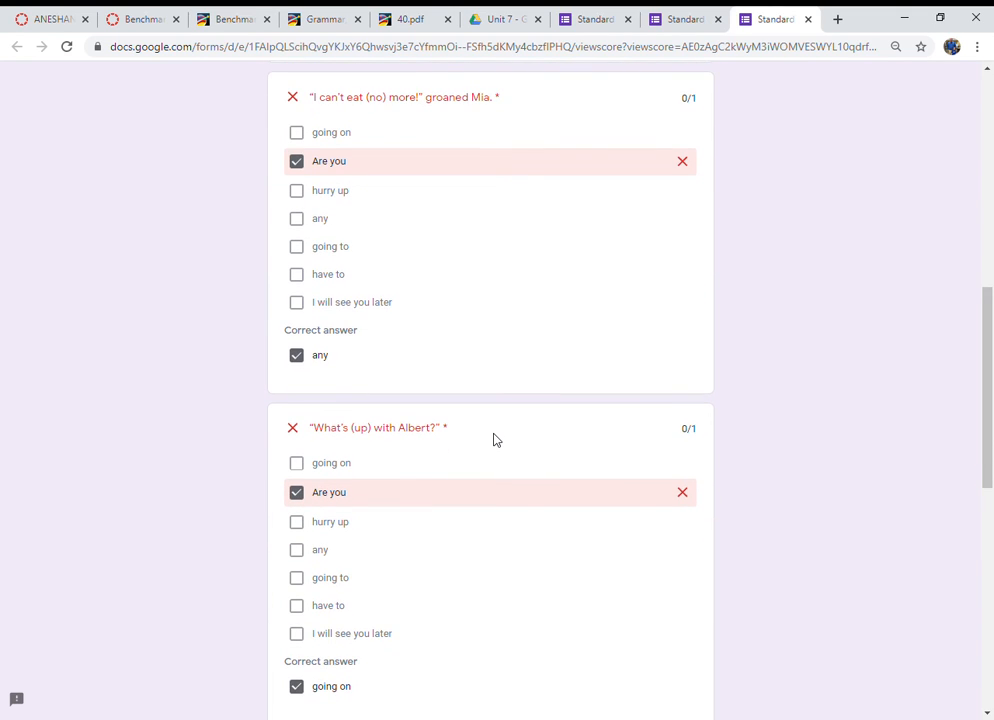
{"action": "scroll", "coordinate": [494, 440], "scroll_direction": "up", "scroll_amount": 1}
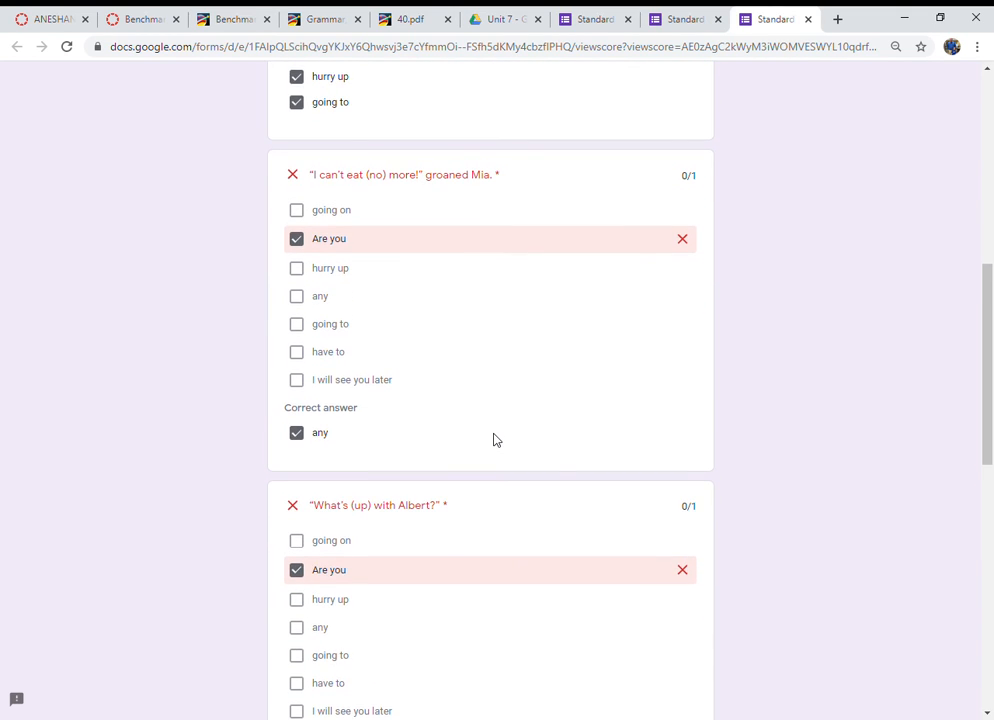
{"action": "scroll", "coordinate": [494, 440], "scroll_direction": "down", "scroll_amount": 7}
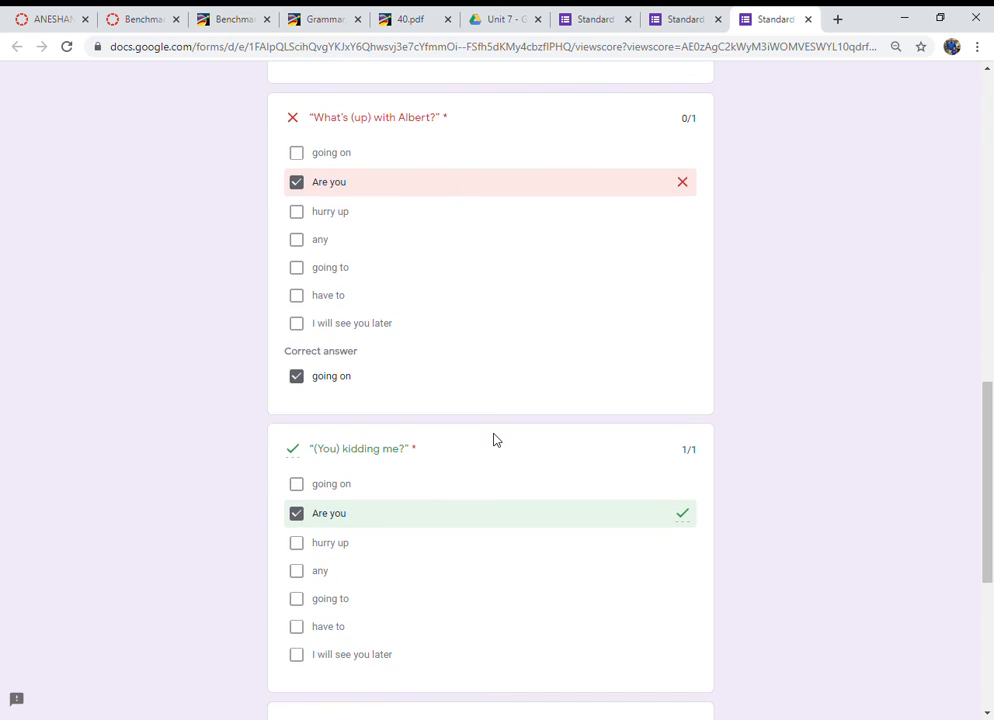
{"action": "scroll", "coordinate": [413, 415], "scroll_direction": "down", "scroll_amount": 3}
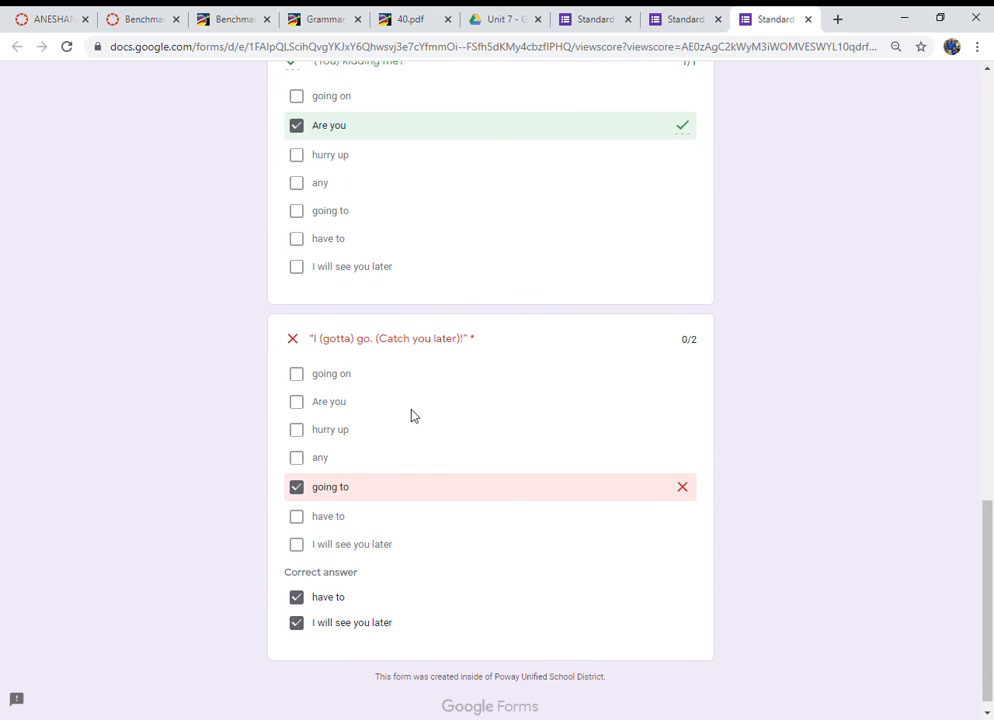
{"action": "scroll", "coordinate": [393, 362], "scroll_direction": "up", "scroll_amount": 2}
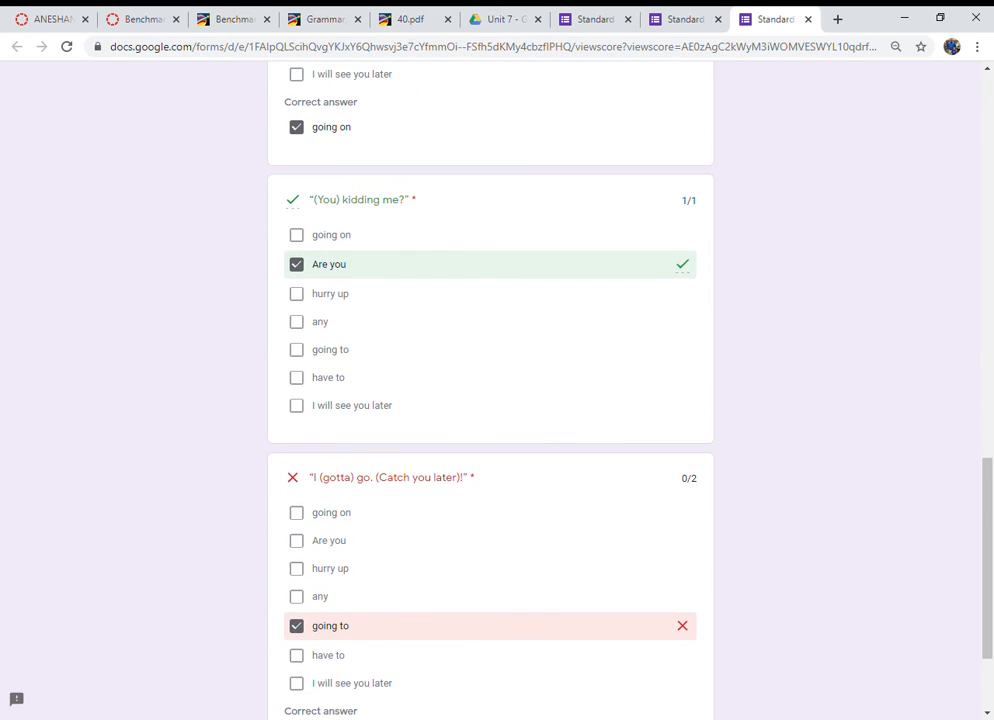
{"action": "scroll", "coordinate": [323, 687], "scroll_direction": "down", "scroll_amount": 1}
{"action": "scroll", "coordinate": [406, 404], "scroll_direction": "up", "scroll_amount": 4}
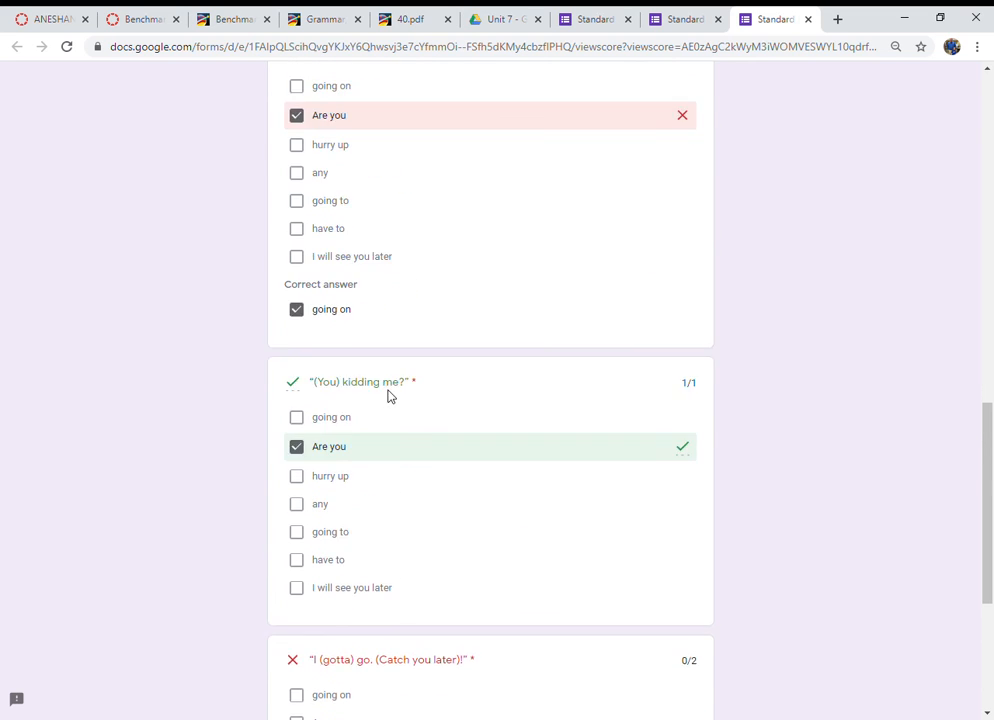
{"action": "scroll", "coordinate": [349, 373], "scroll_direction": "up", "scroll_amount": 3}
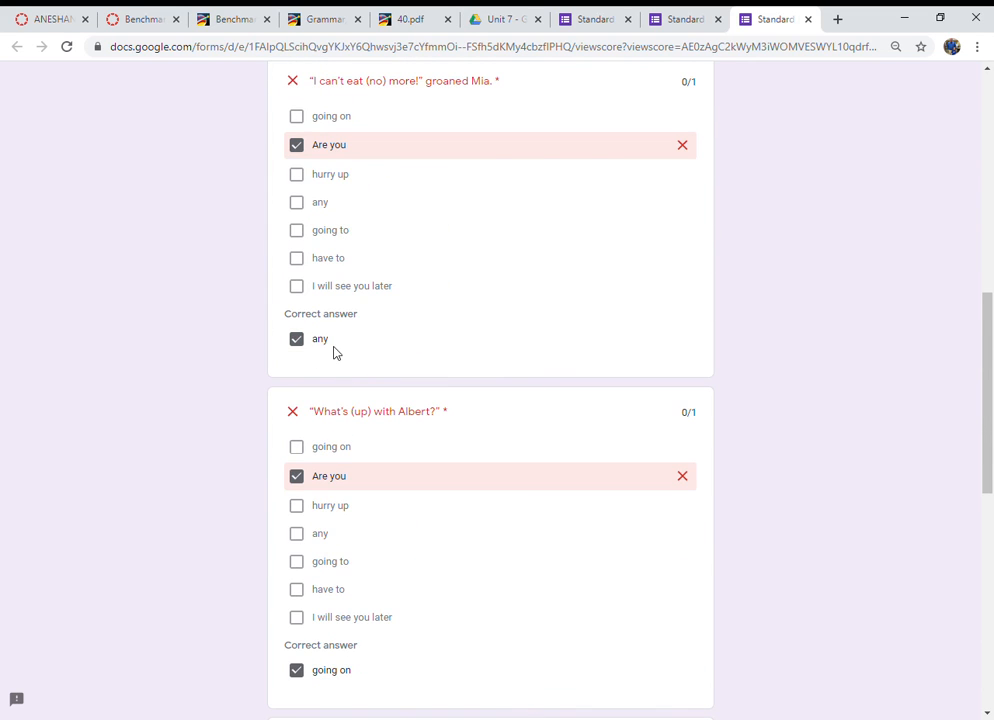
{"action": "scroll", "coordinate": [402, 355], "scroll_direction": "up", "scroll_amount": 4}
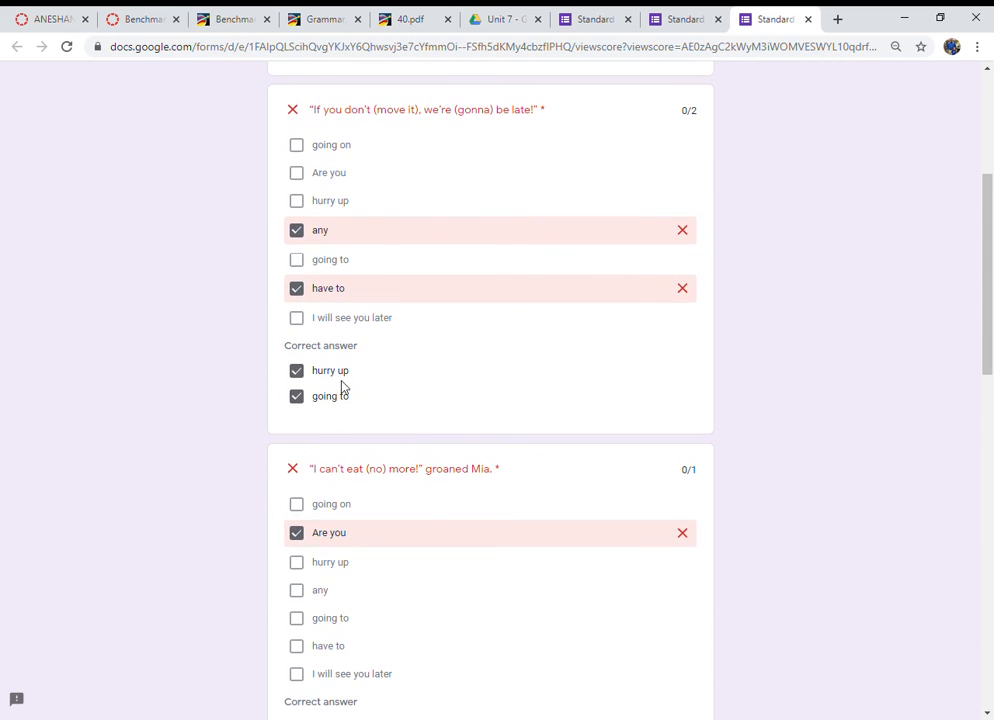
{"action": "scroll", "coordinate": [385, 400], "scroll_direction": "up", "scroll_amount": 2}
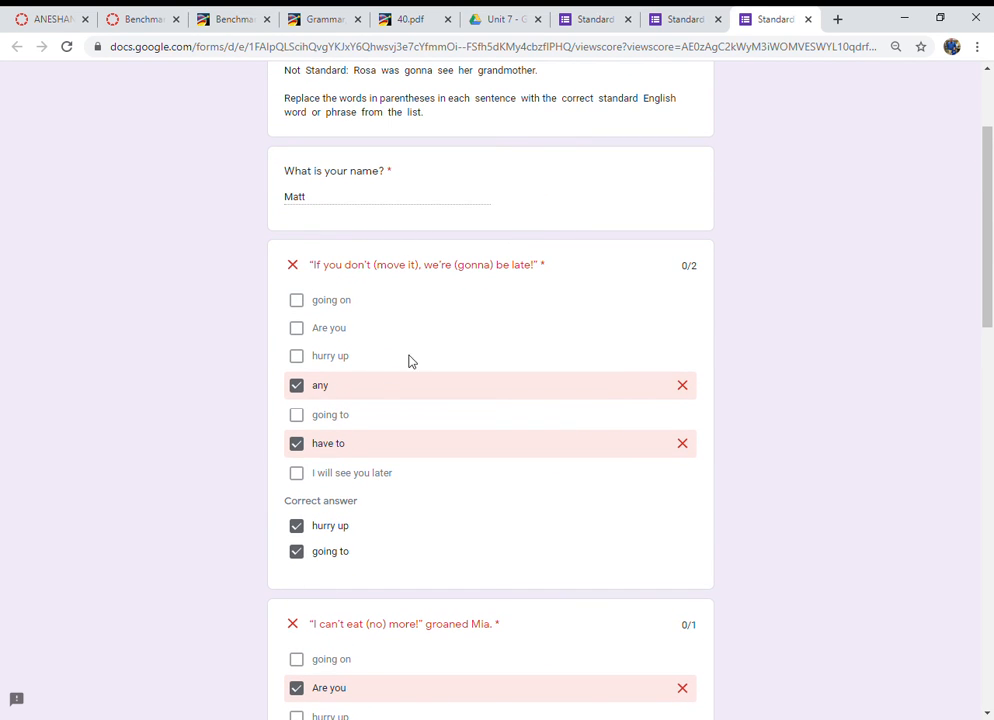
{"action": "scroll", "coordinate": [471, 519], "scroll_direction": "down", "scroll_amount": 7}
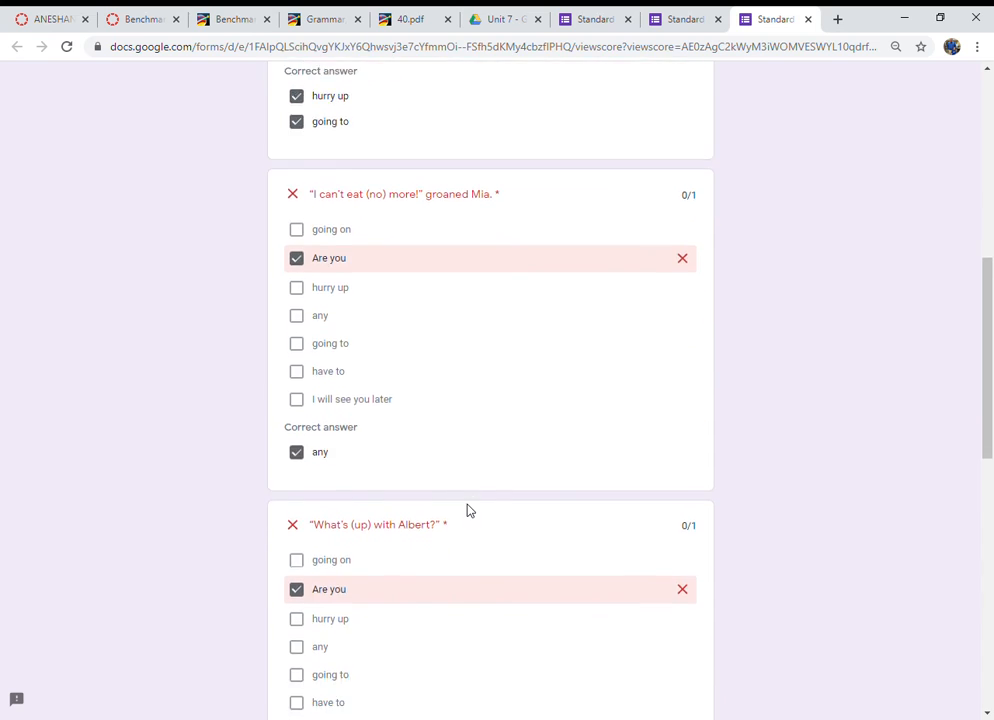
{"action": "scroll", "coordinate": [467, 511], "scroll_direction": "up", "scroll_amount": 7}
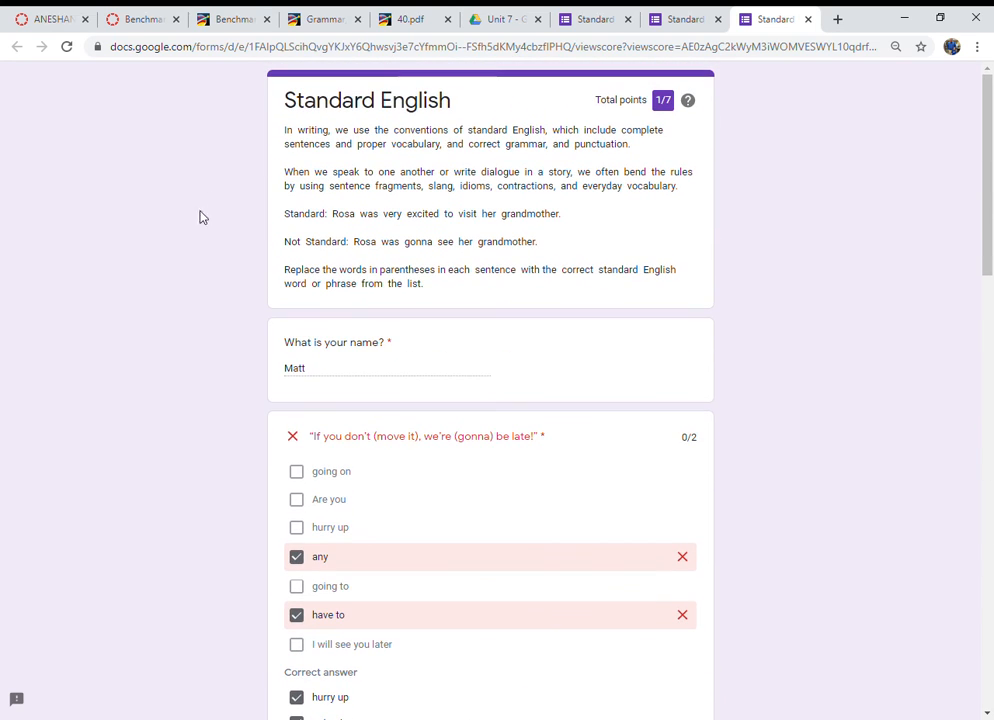
Step: Return to the form editor tab and close the send dialog
{"action": "left_click", "coordinate": [679, 18]}
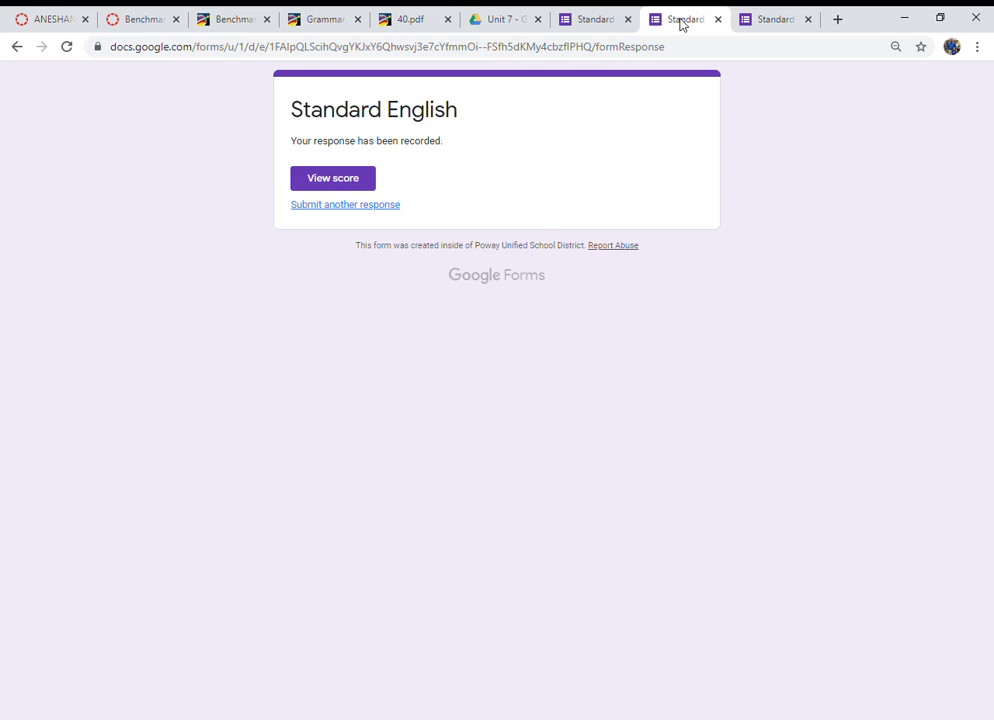
{"action": "left_click", "coordinate": [582, 25]}
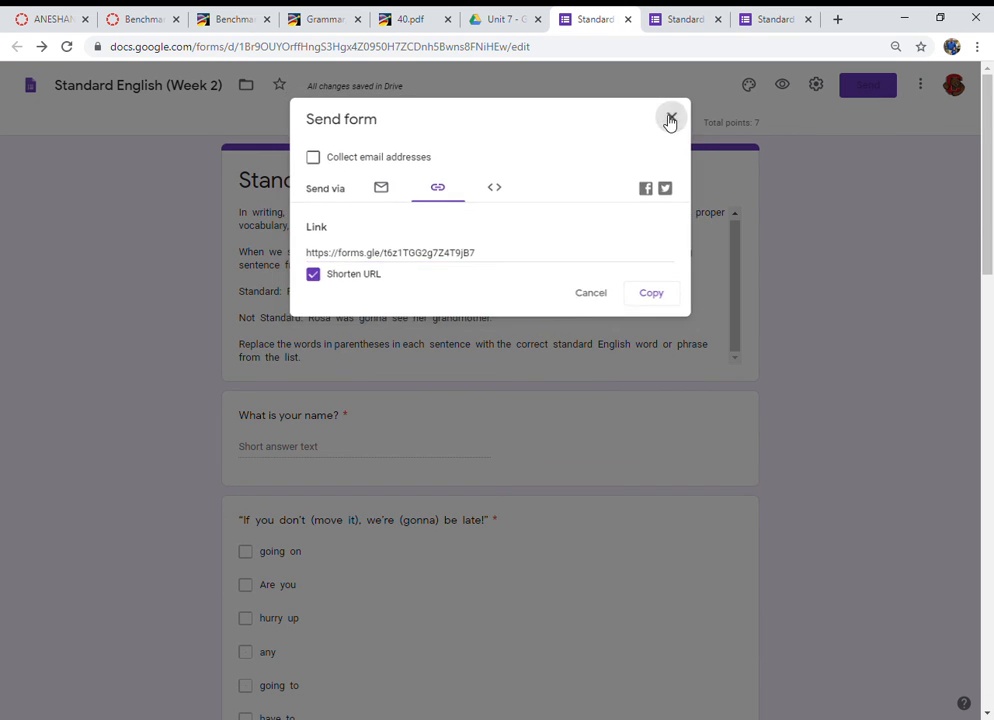
{"action": "left_click", "coordinate": [677, 117]}
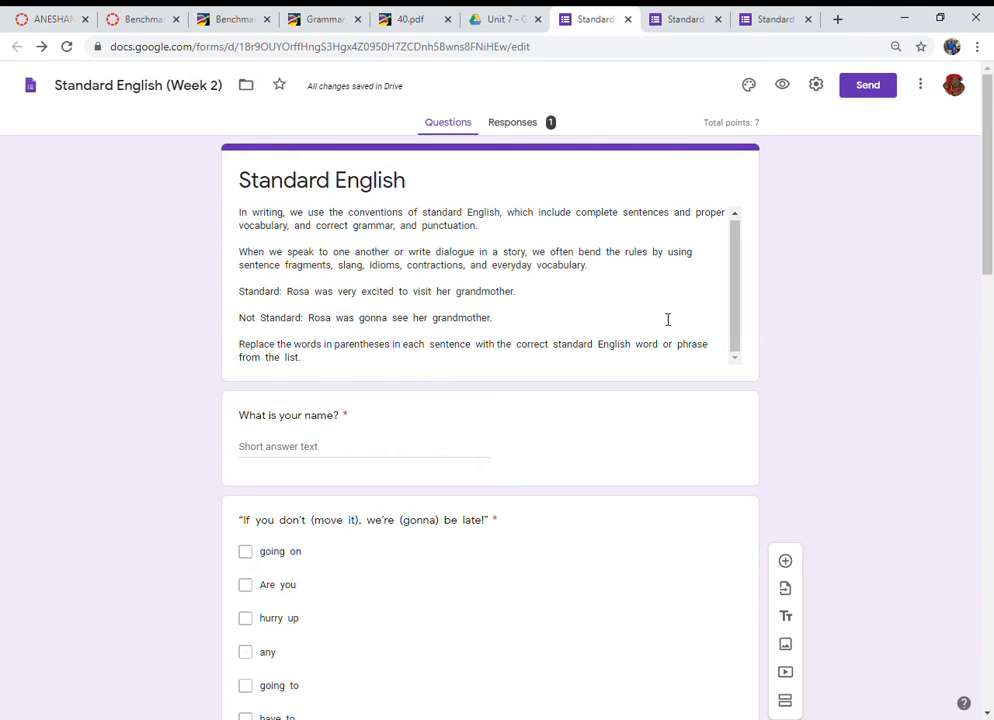
Step: Review the test response in the Responses area, looking through the Summary, Question and Individual views
{"action": "left_click", "coordinate": [527, 130]}
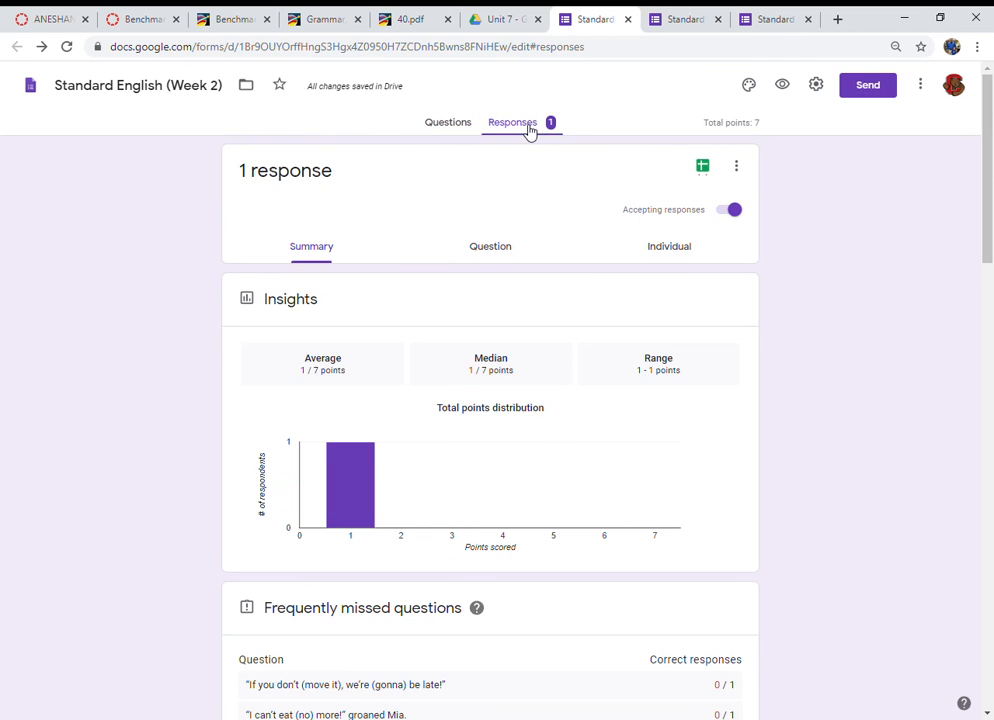
{"action": "scroll", "coordinate": [410, 490], "scroll_direction": "down", "scroll_amount": 1}
{"action": "scroll", "coordinate": [415, 490], "scroll_direction": "up", "scroll_amount": 1}
{"action": "scroll", "coordinate": [409, 463], "scroll_direction": "down", "scroll_amount": 2}
{"action": "scroll", "coordinate": [307, 507], "scroll_direction": "down", "scroll_amount": 1}
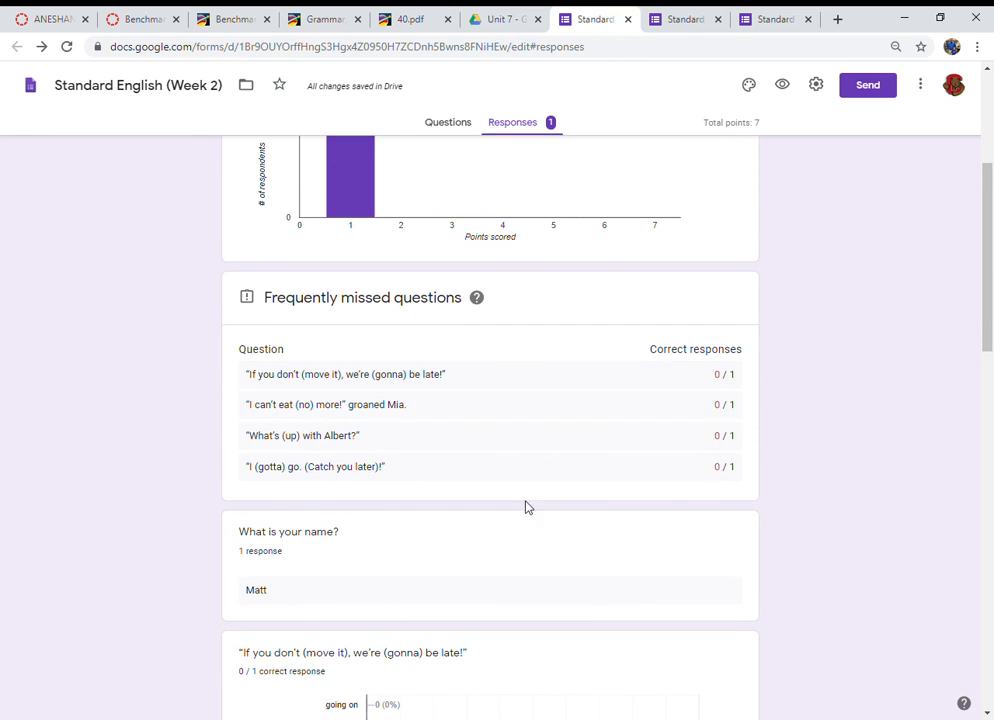
{"action": "scroll", "coordinate": [521, 515], "scroll_direction": "up", "scroll_amount": 3}
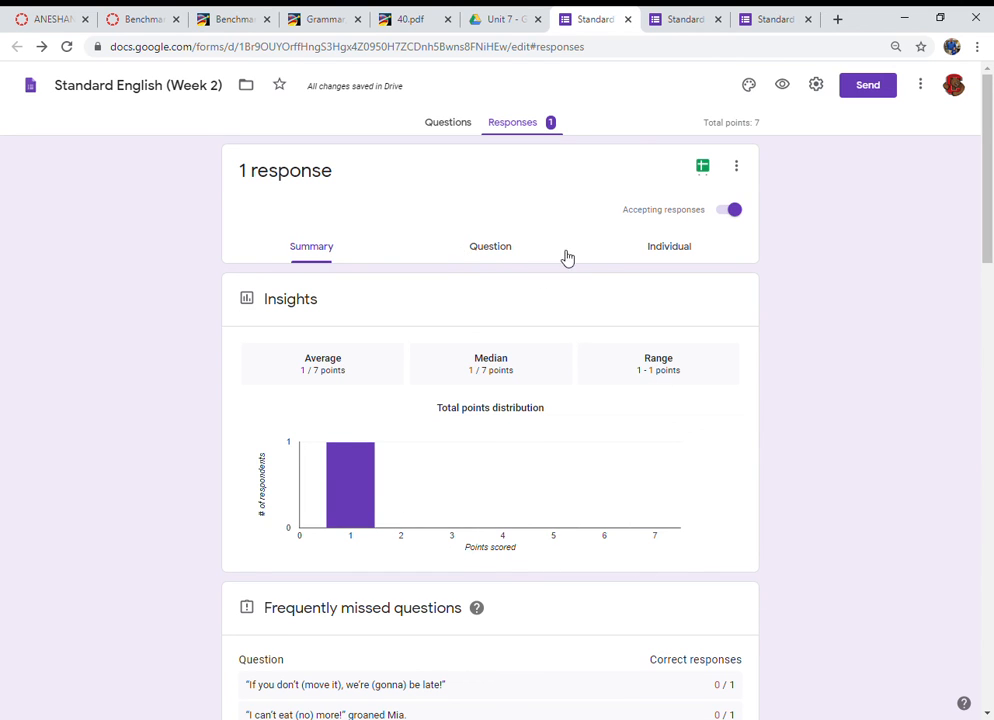
{"action": "left_click", "coordinate": [505, 253]}
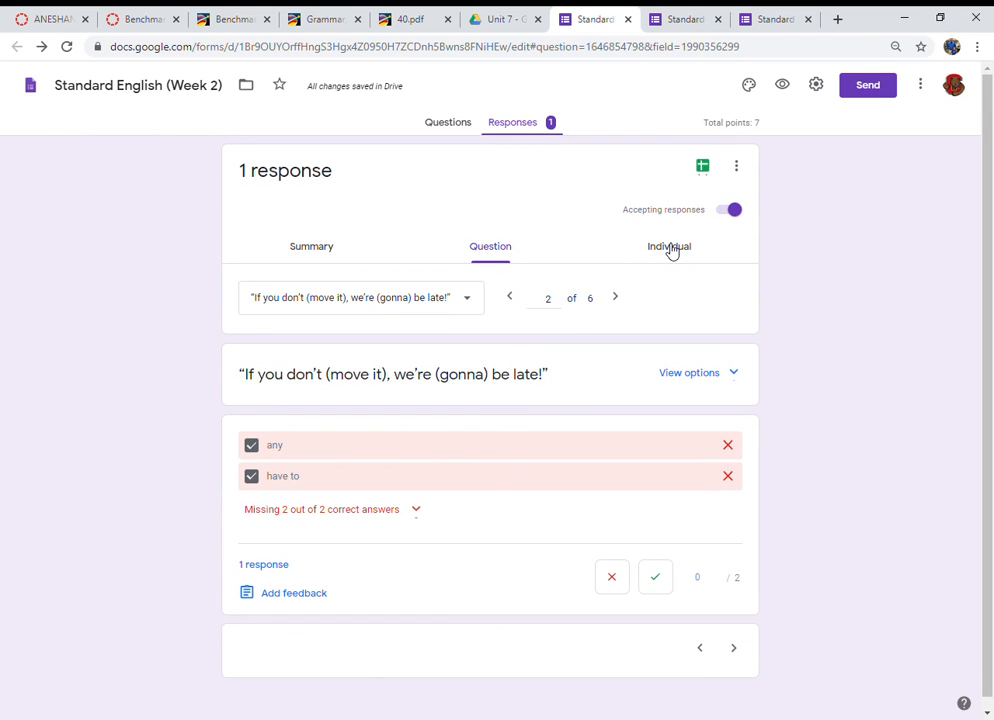
{"action": "left_click", "coordinate": [671, 250]}
{"action": "scroll", "coordinate": [347, 483], "scroll_direction": "down", "scroll_amount": 4}
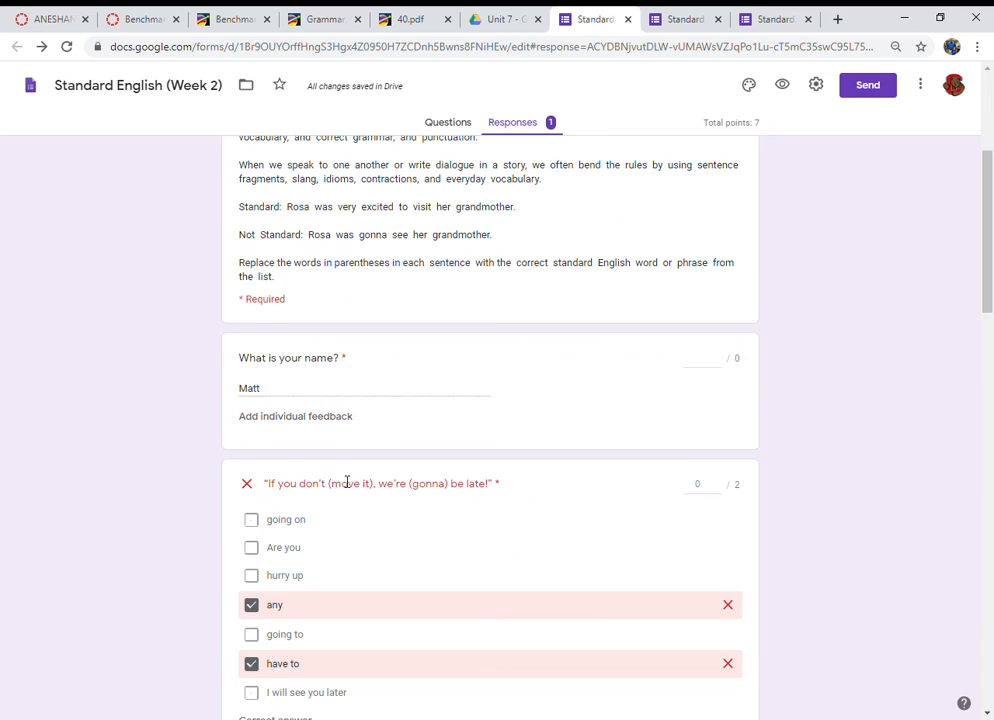
{"action": "scroll", "coordinate": [347, 483], "scroll_direction": "down", "scroll_amount": 3}
{"action": "scroll", "coordinate": [340, 482], "scroll_direction": "up", "scroll_amount": 6}
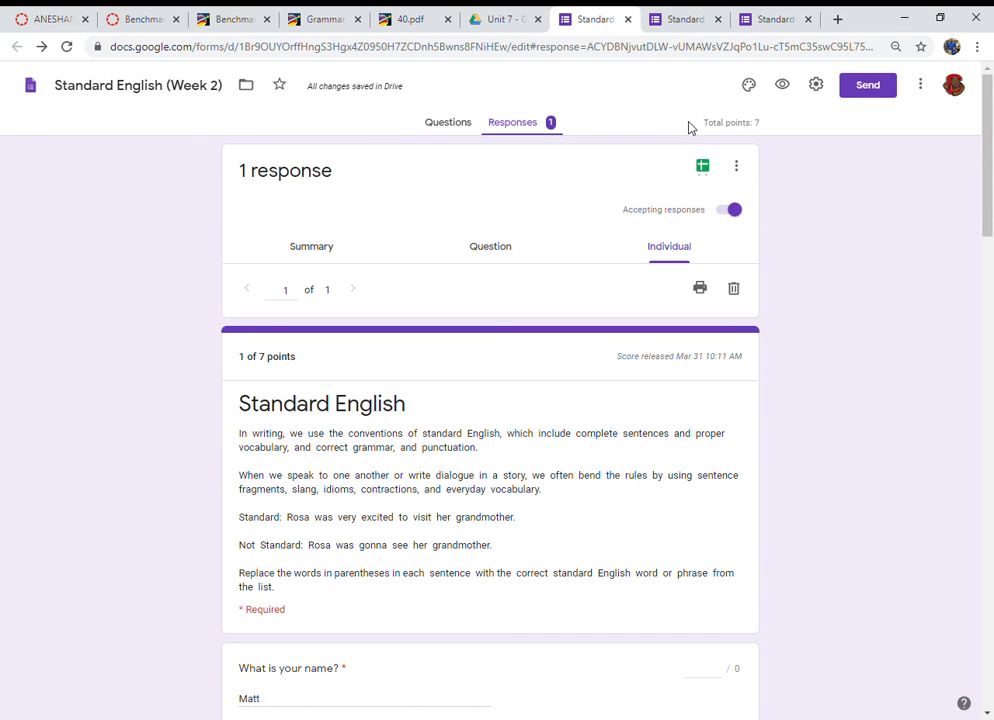
Step: Link the form's responses to a new spreadsheet, then return to the form's tab
{"action": "left_click", "coordinate": [704, 168]}
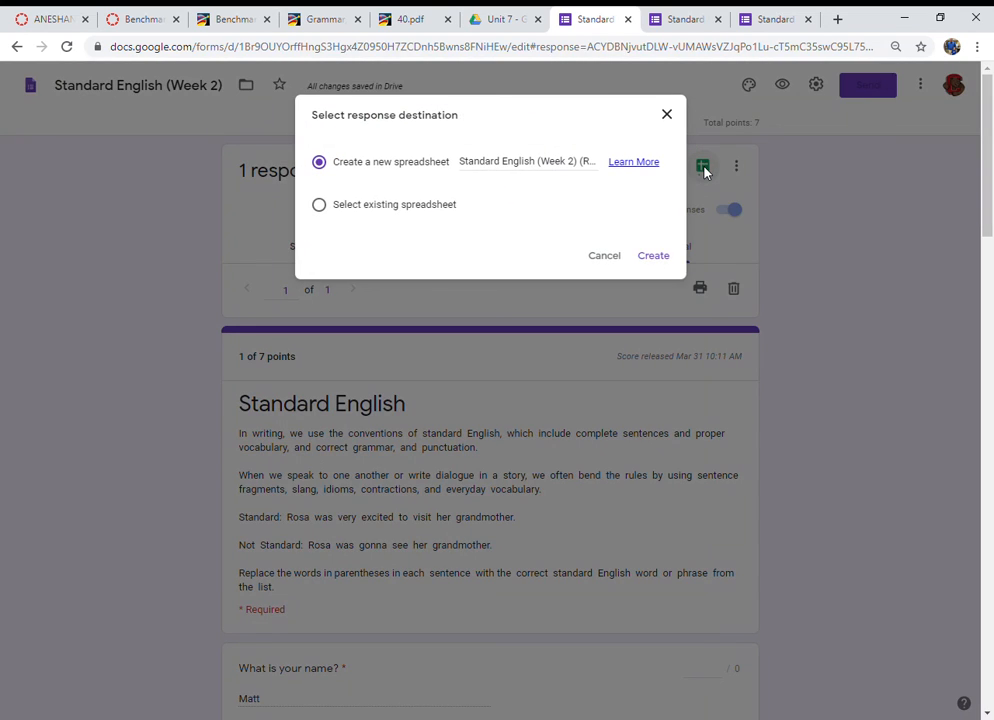
{"action": "left_click", "coordinate": [651, 262]}
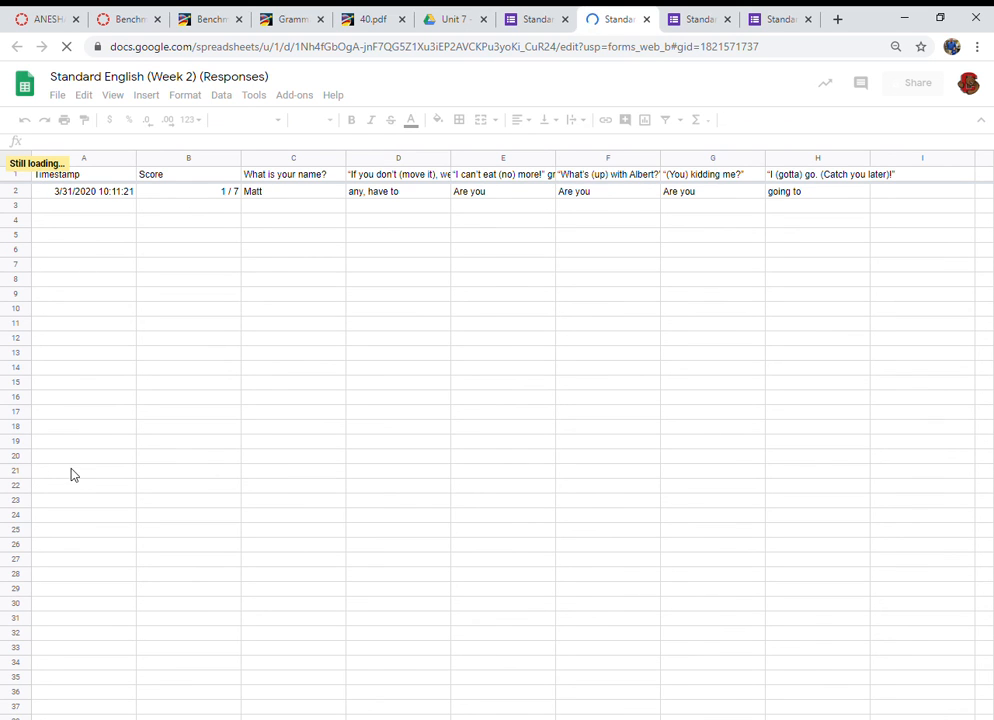
{"action": "left_click", "coordinate": [535, 18]}
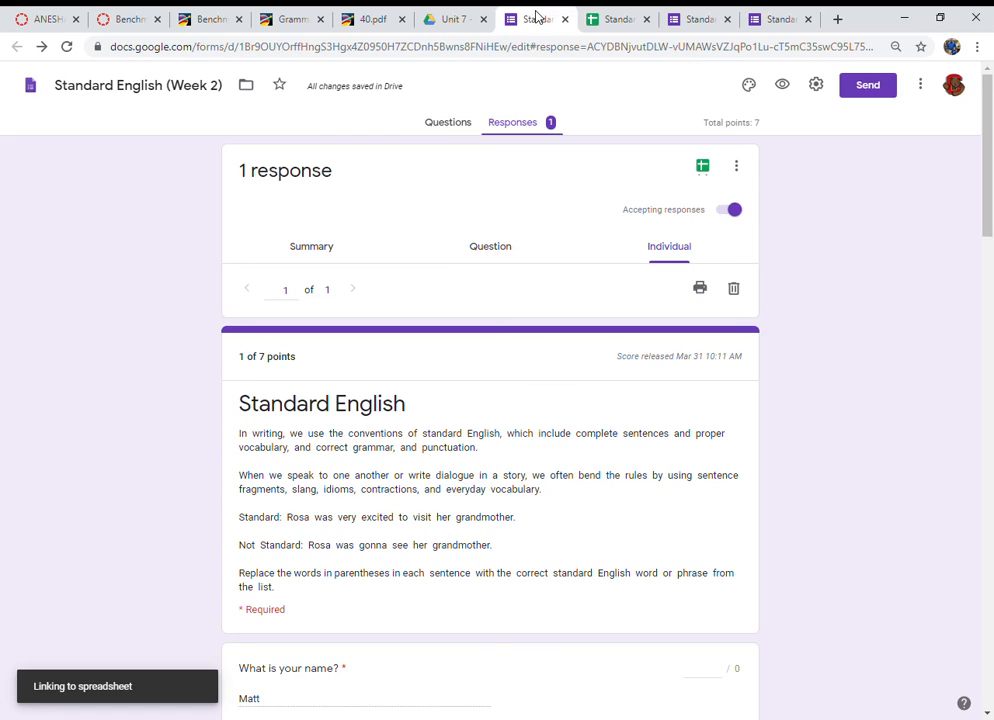
Step: Switch to the Unit 7 Drive folder and open the Reciprocal Pronouns (week 1) form
{"action": "left_click", "coordinate": [697, 22]}
{"action": "left_click", "coordinate": [441, 19]}
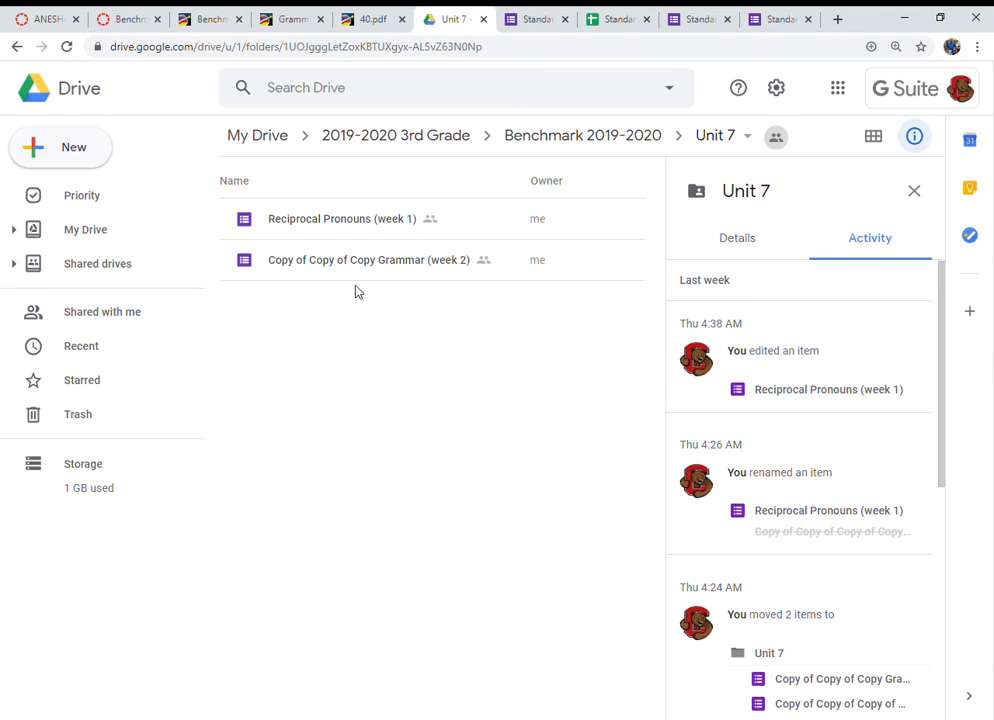
{"action": "double_click", "coordinate": [324, 222]}
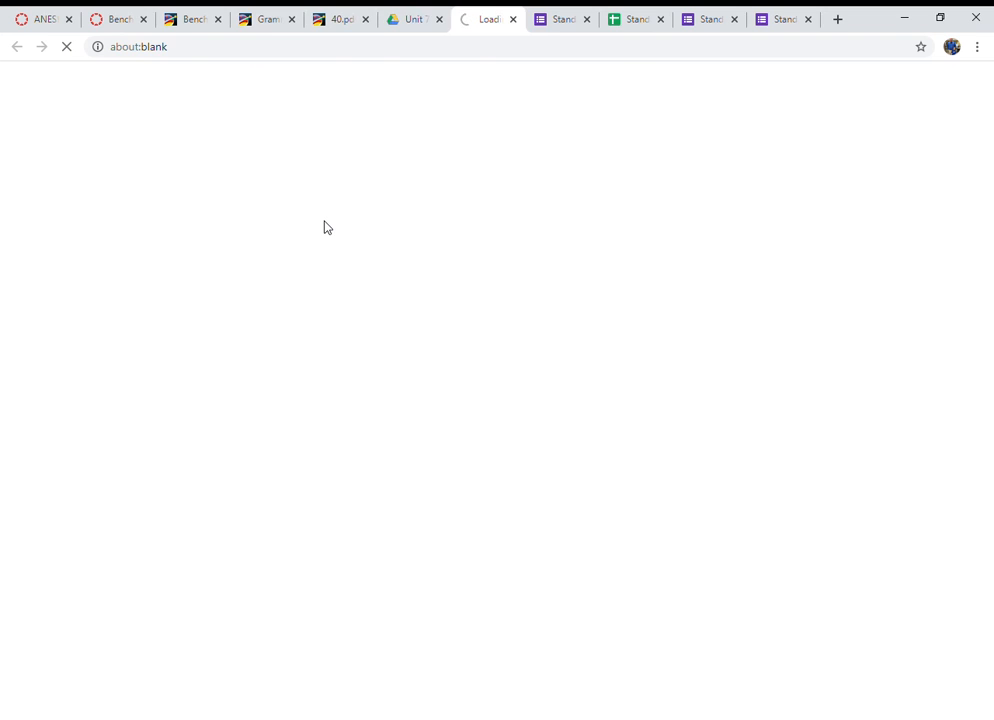